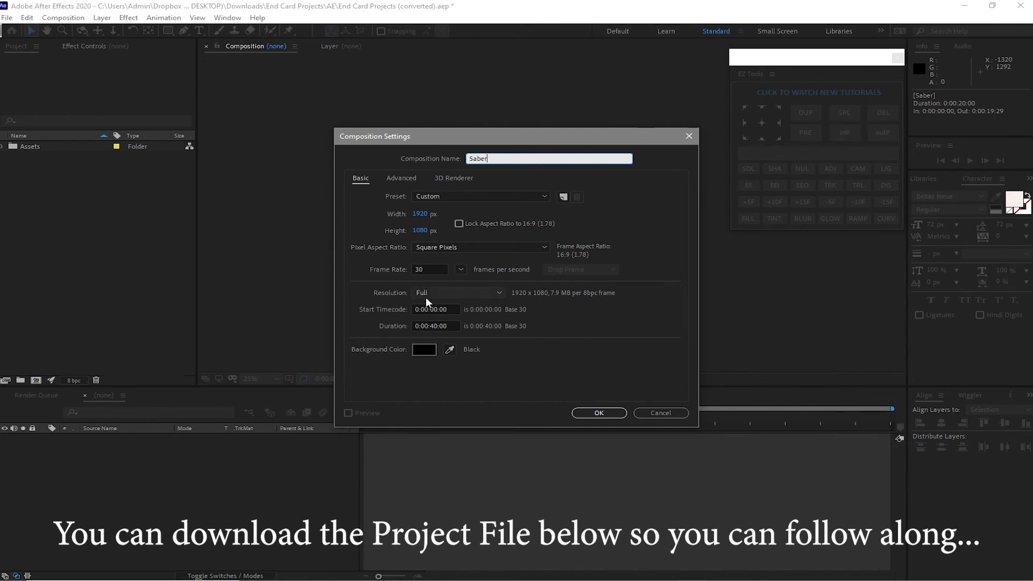
Step: Set the Saber composition's duration to 0:00:20:00 and create it
{"action": "left_click", "coordinate": [431, 327]}
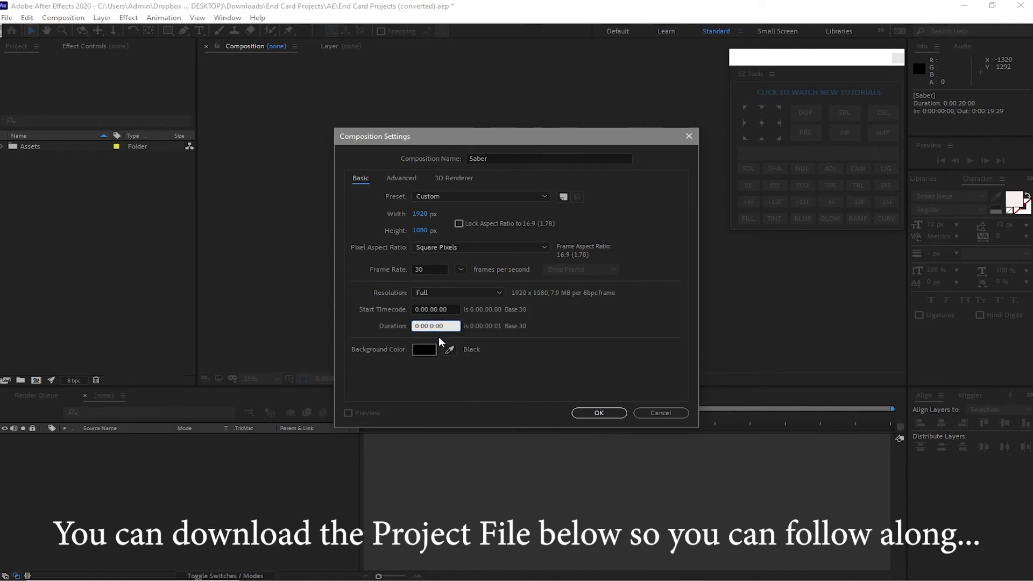
{"action": "type", "text": "2"}
{"action": "left_click", "coordinate": [615, 415]}
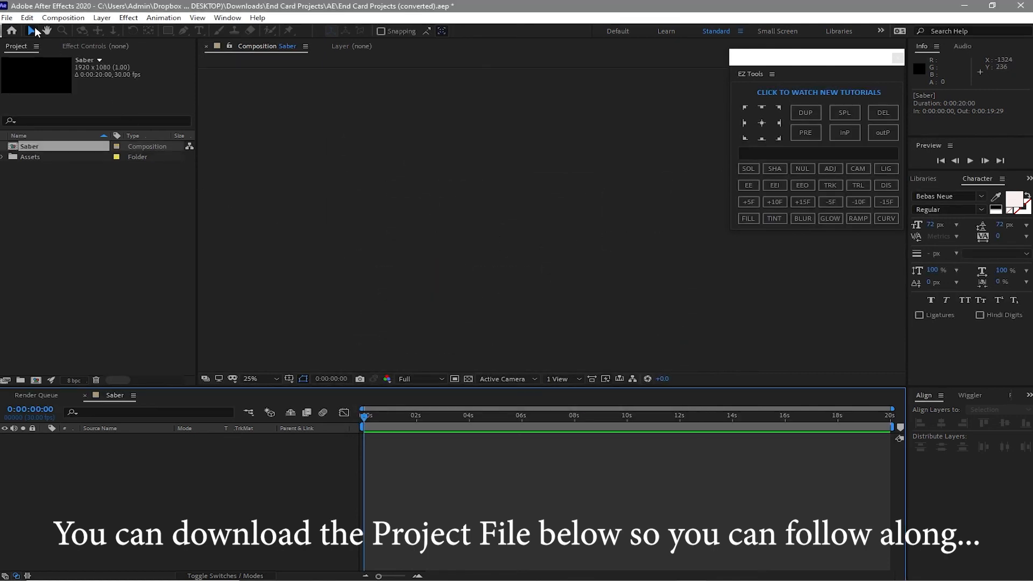
Step: Create a new composition named Main with the existing 1920 x 1080, 30 fps, 20-second settings
{"action": "left_click", "coordinate": [63, 17]}
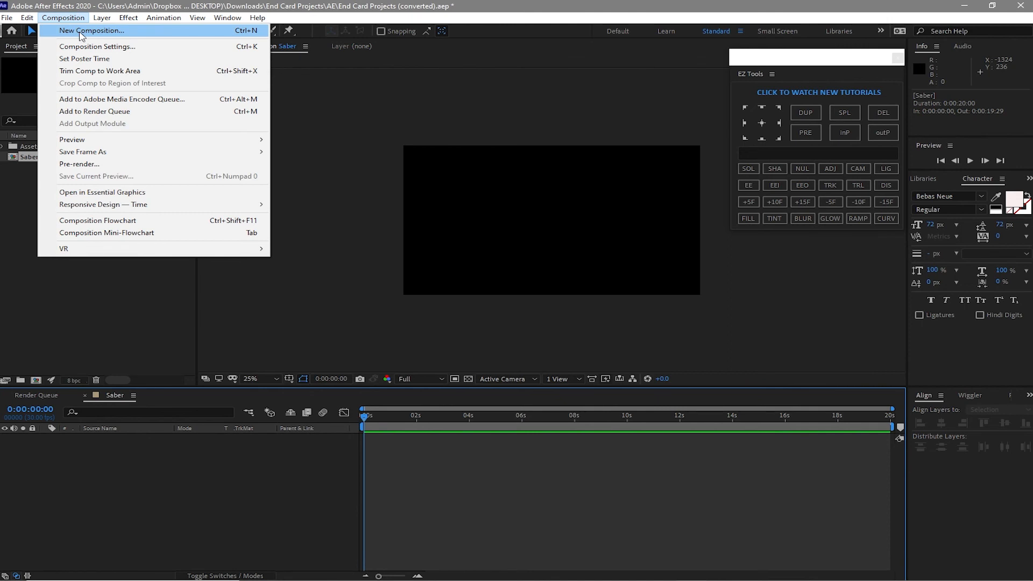
{"action": "left_click", "coordinate": [80, 32]}
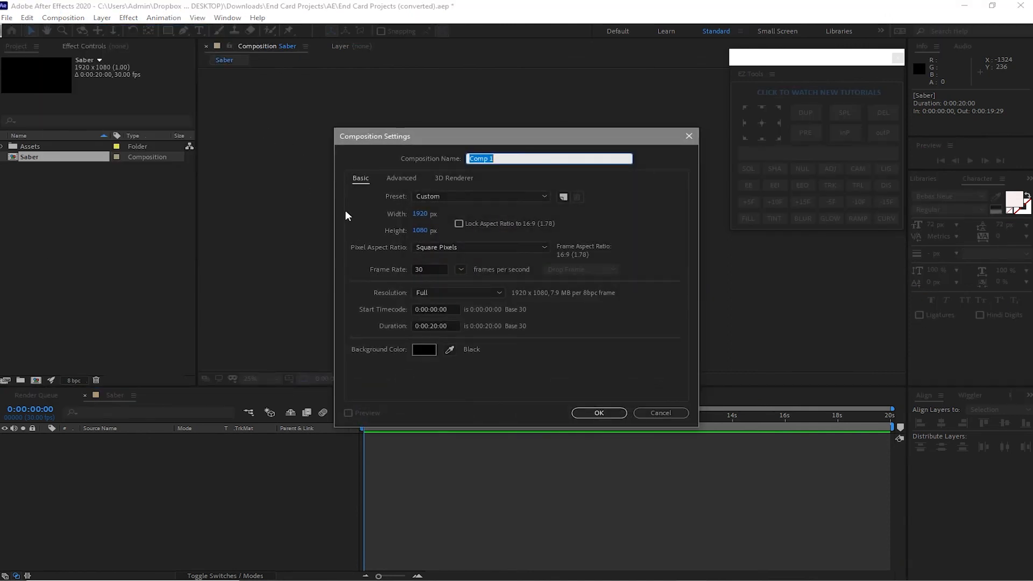
{"action": "type", "text": "Main"}
{"action": "left_click", "coordinate": [600, 413]}
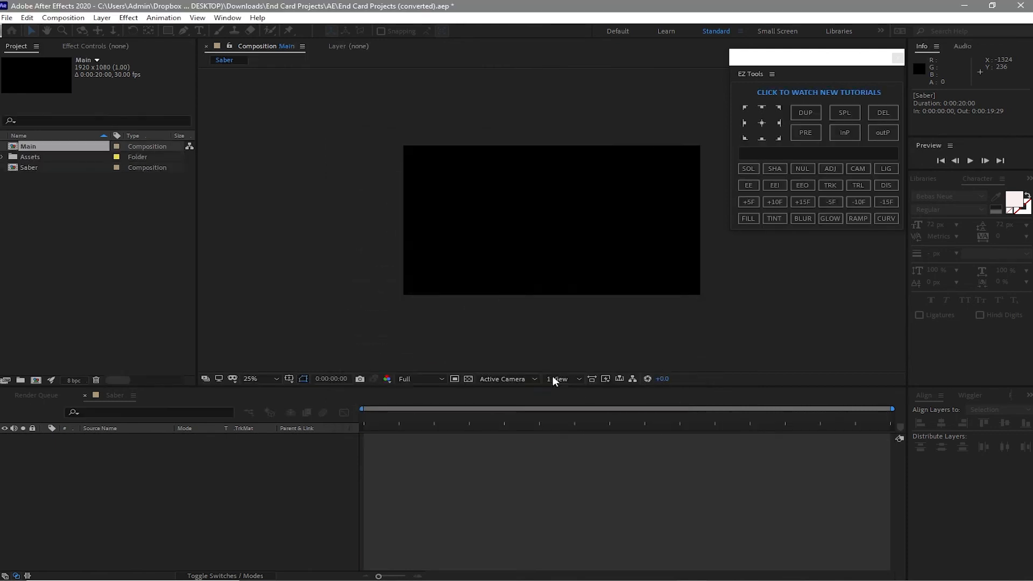
Step: Create a new composition named Final with a duration of 0:00:40:00
{"action": "left_click", "coordinate": [79, 19]}
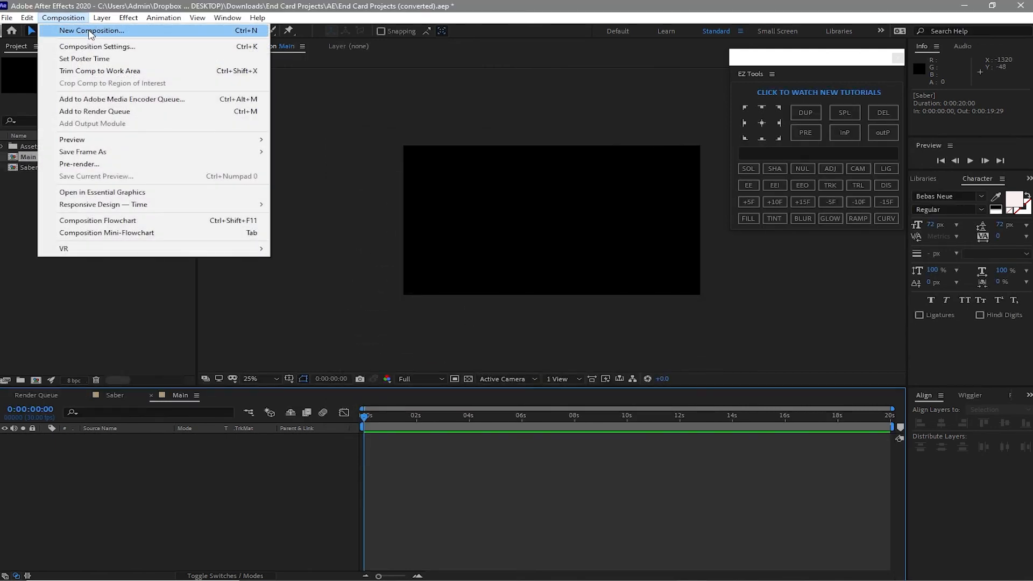
{"action": "left_click", "coordinate": [59, 30]}
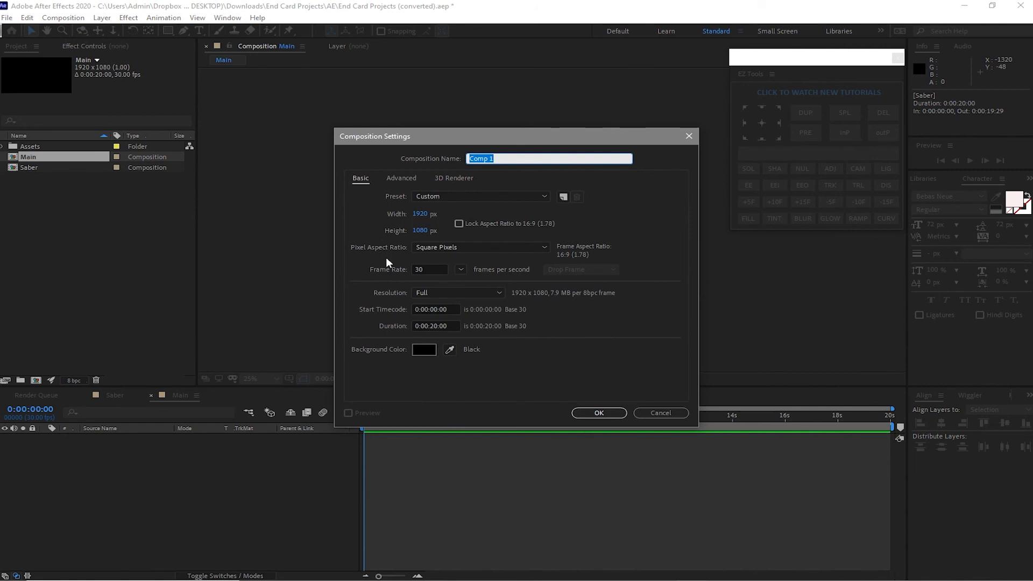
{"action": "type", "text": "Final"}
{"action": "left_click", "coordinate": [435, 324]}
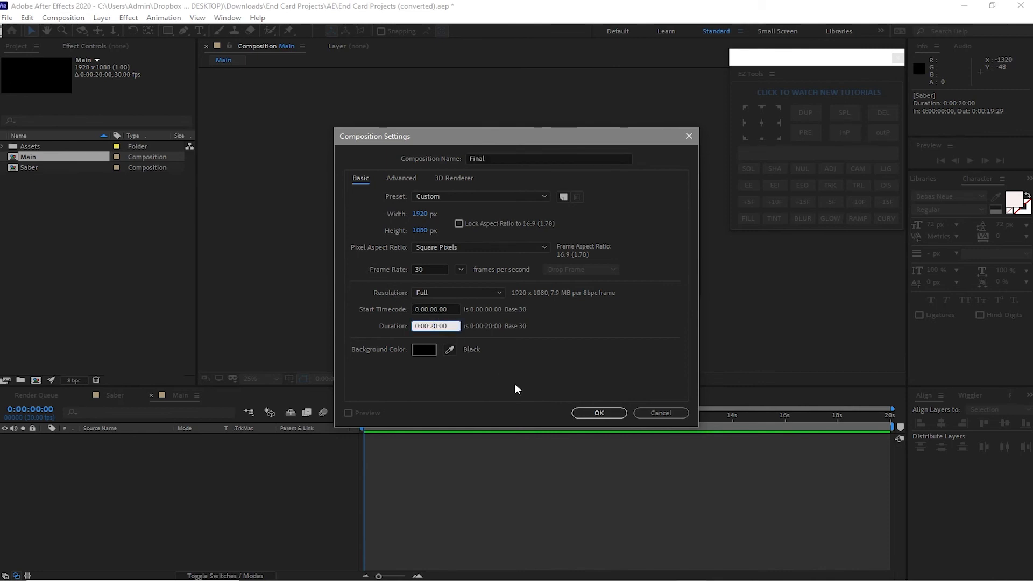
{"action": "key", "text": "BackSpace"}
{"action": "type", "text": "4"}
{"action": "left_click", "coordinate": [597, 413]}
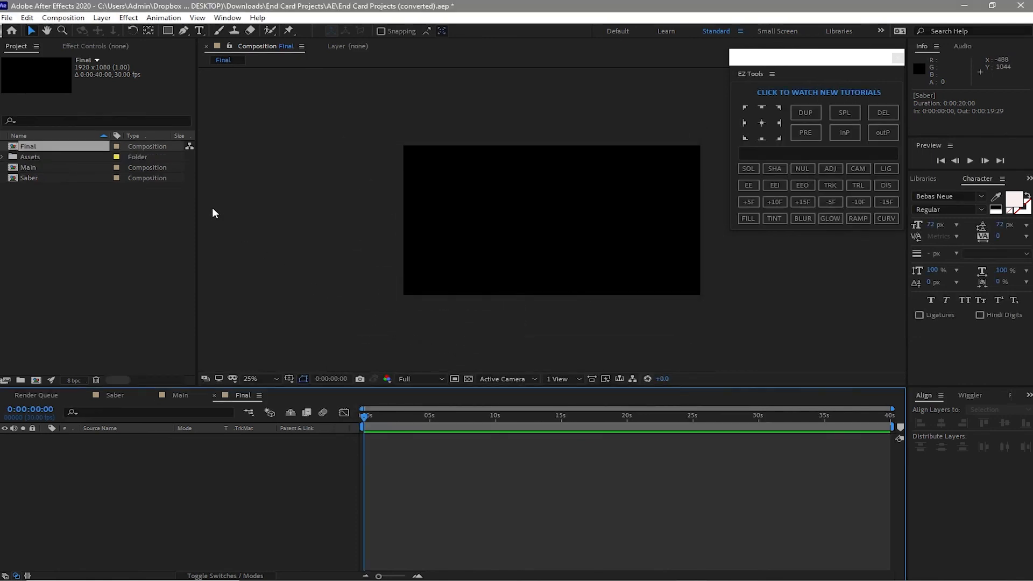
Step: Create a project folder named Comps
{"action": "left_click", "coordinate": [21, 380]}
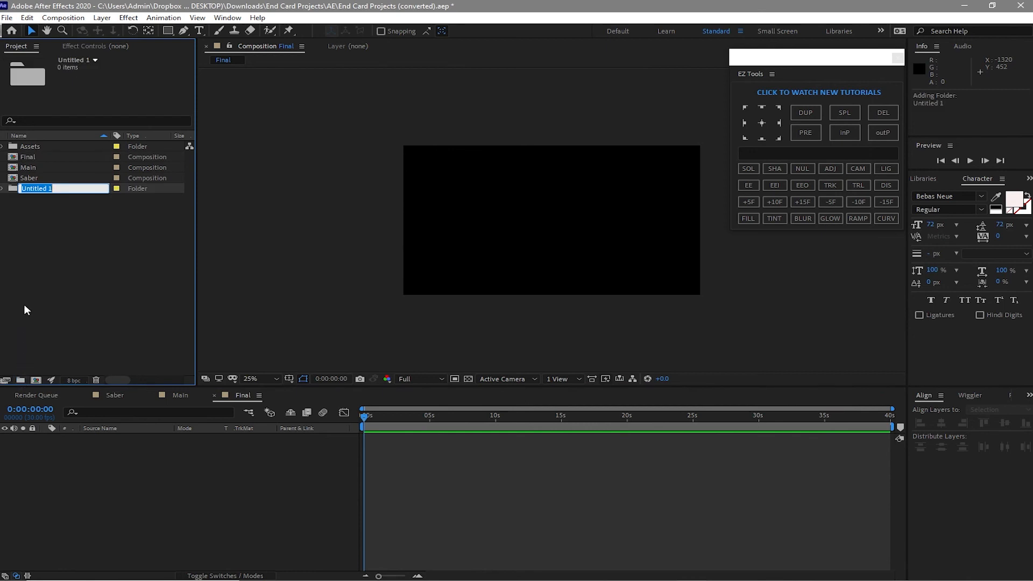
{"action": "type", "text": "Comps"}
{"action": "left_click", "coordinate": [61, 250]}
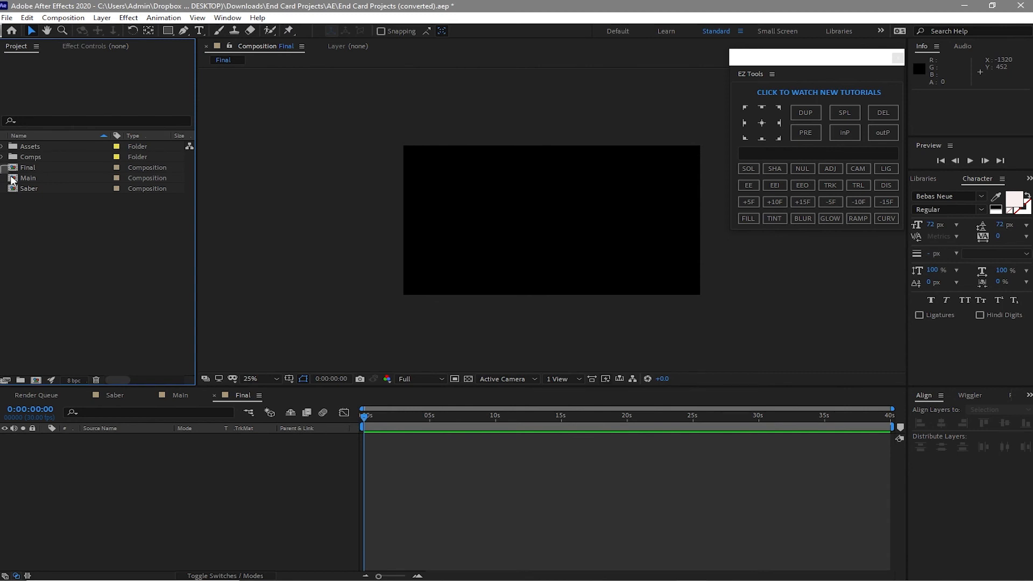
Step: Move the Final, Main and Saber compositions into the Comps folder
{"action": "left_click_drag", "start_coordinate": [2, 164], "coordinate": [30, 192]}
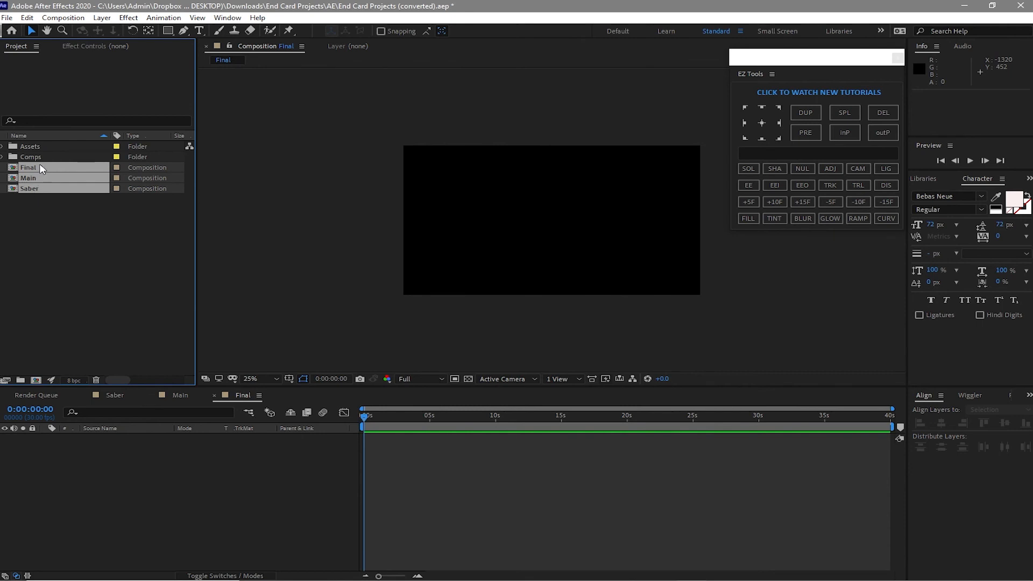
{"action": "right_click", "coordinate": [39, 168]}
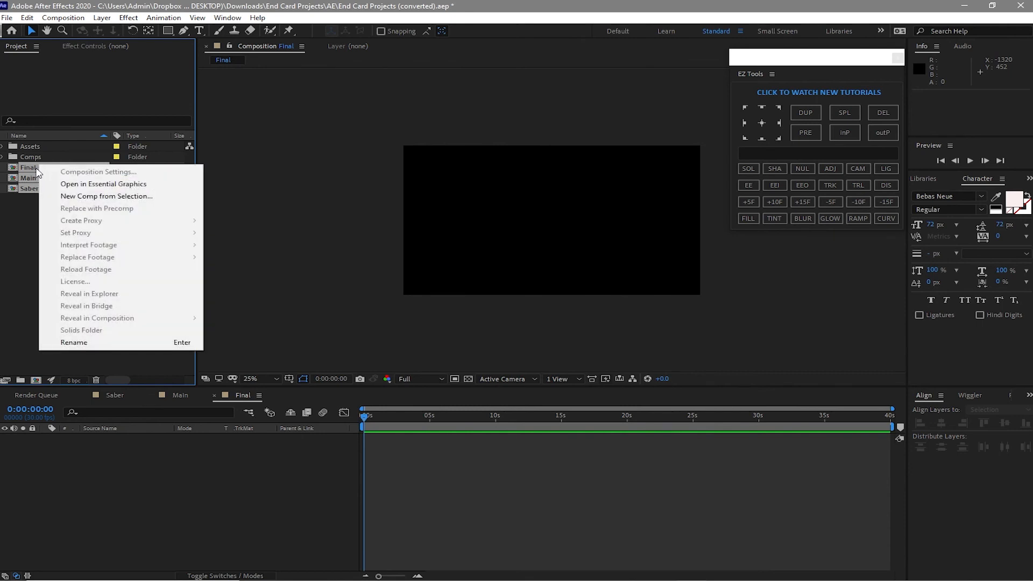
{"action": "left_click", "coordinate": [36, 170]}
{"action": "left_click_drag", "start_coordinate": [37, 170], "coordinate": [25, 161]}
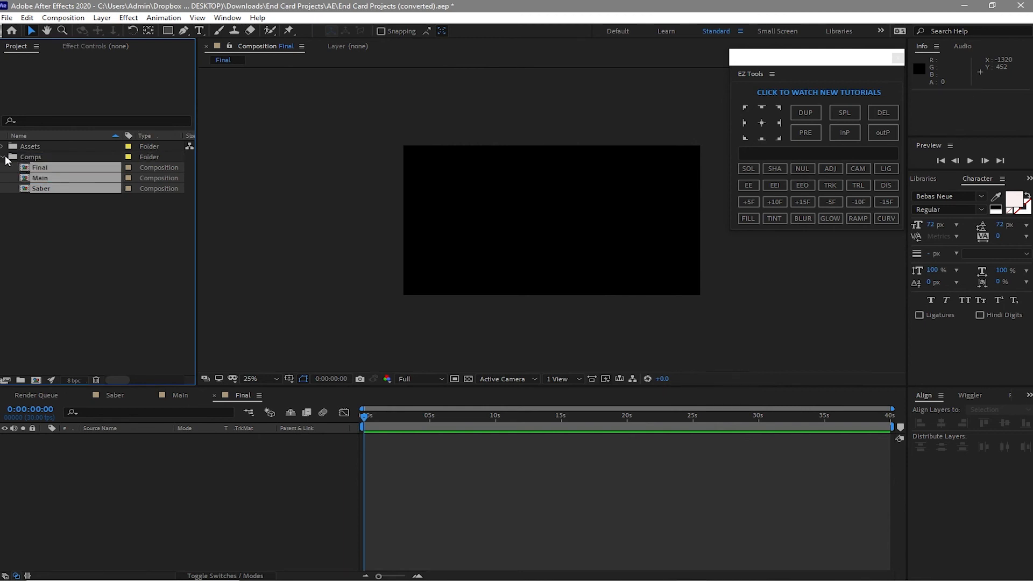
{"action": "left_click", "coordinate": [35, 226]}
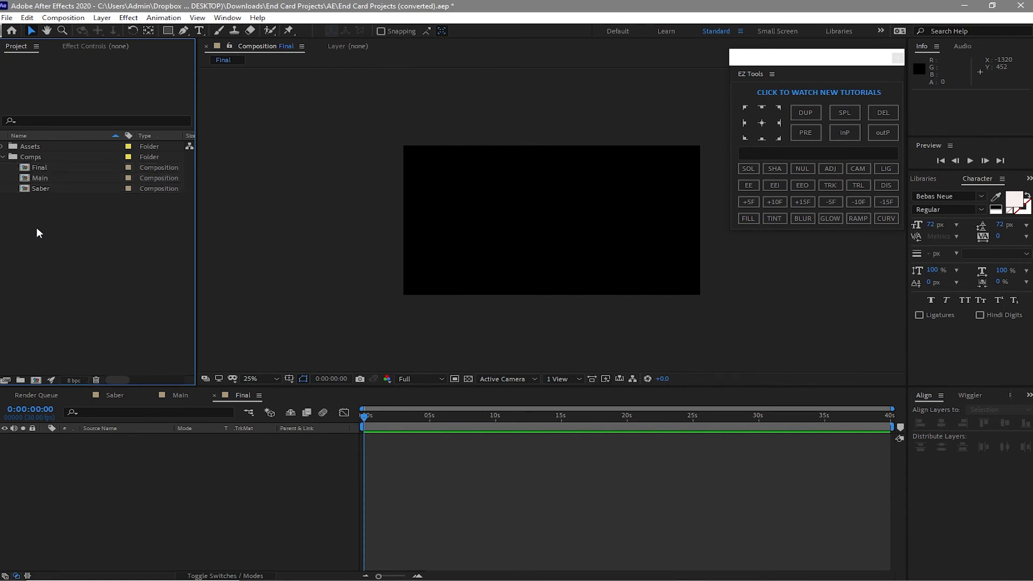
Step: Add EC Shape.mp4 from the Assets Footage folder as a layer in the Saber composition
{"action": "left_click", "coordinate": [110, 396]}
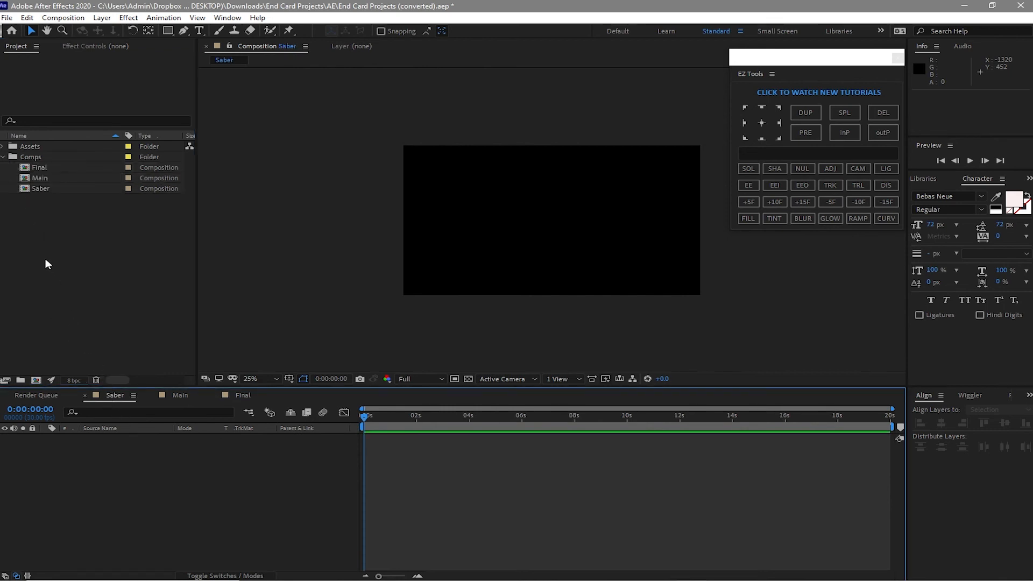
{"action": "left_click", "coordinate": [3, 146]}
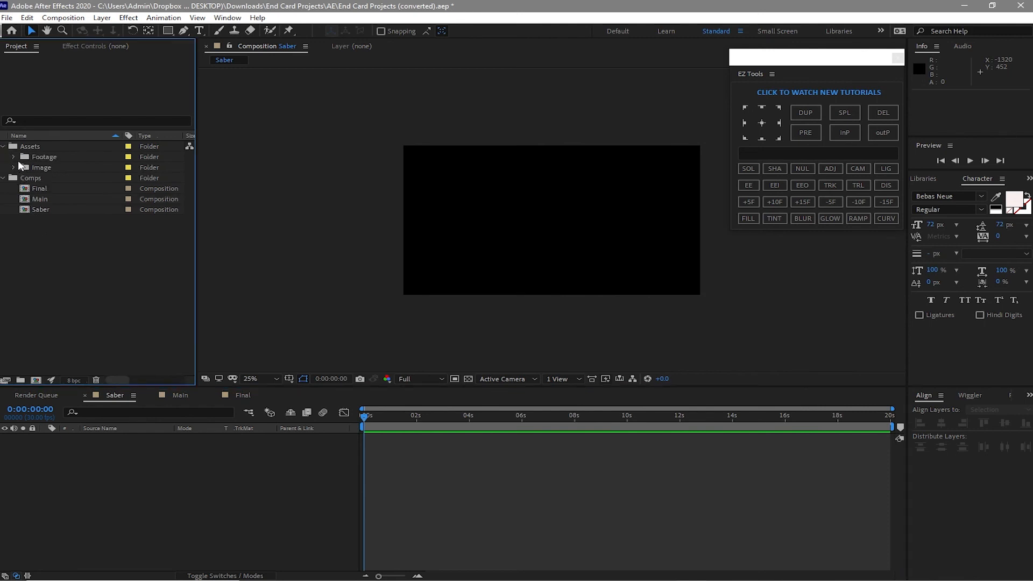
{"action": "left_click", "coordinate": [14, 157]}
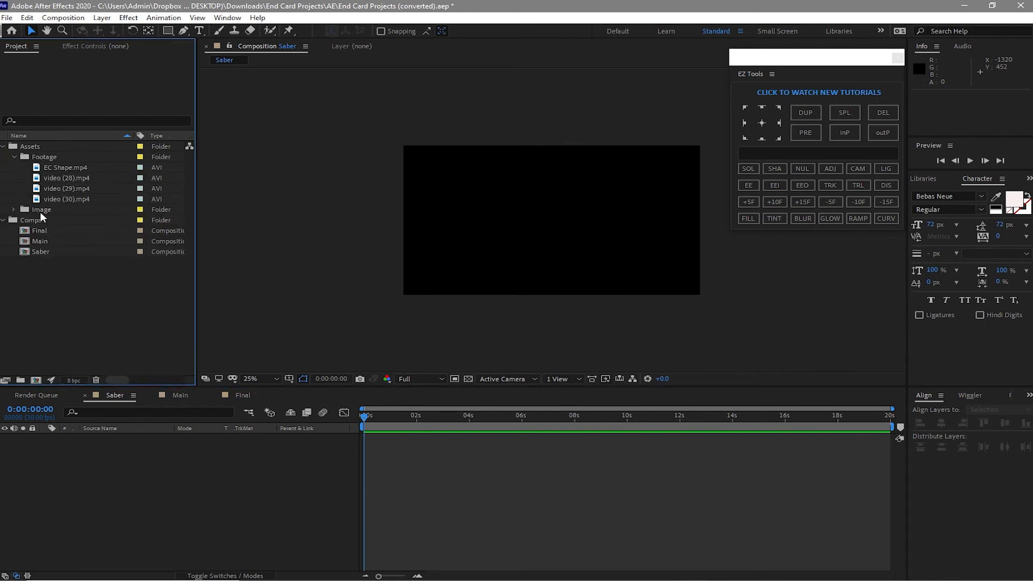
{"action": "left_click_drag", "start_coordinate": [45, 169], "coordinate": [86, 429]}
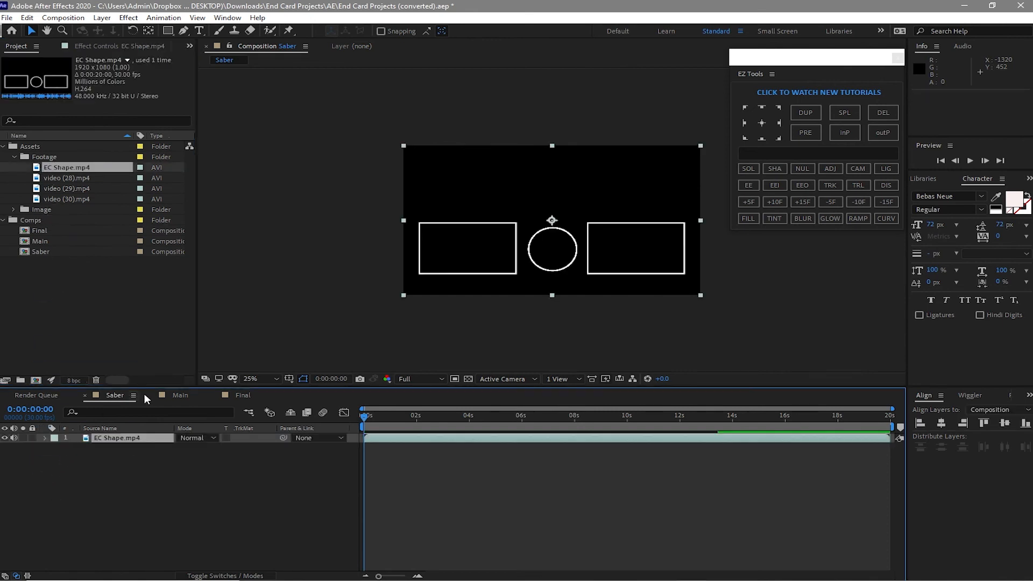
Step: Nest the Saber composition in Main and auto-trace it by Luminance on the current frame, without applying to a new layer
{"action": "left_click", "coordinate": [177, 396]}
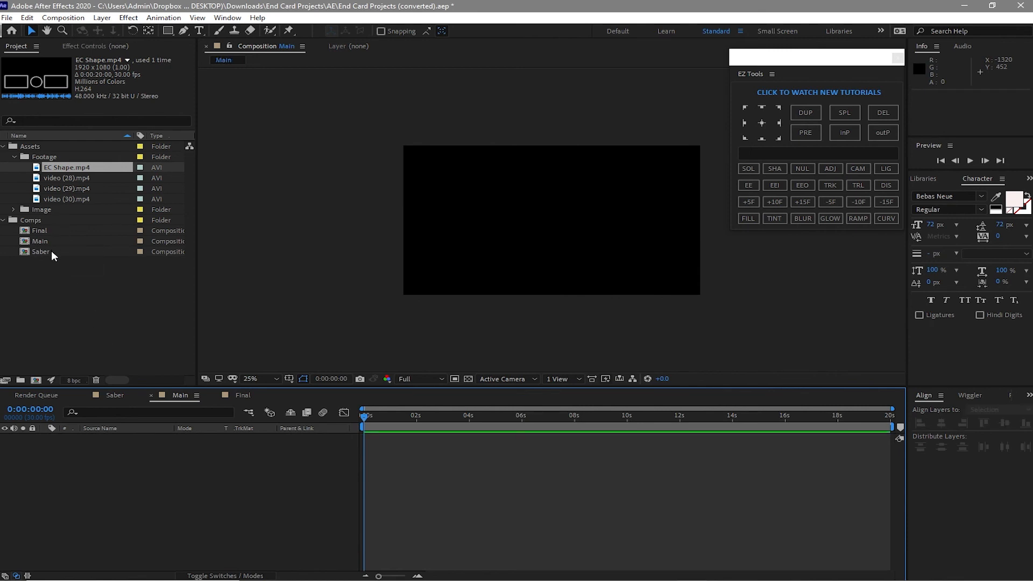
{"action": "left_click_drag", "start_coordinate": [51, 247], "coordinate": [94, 450]}
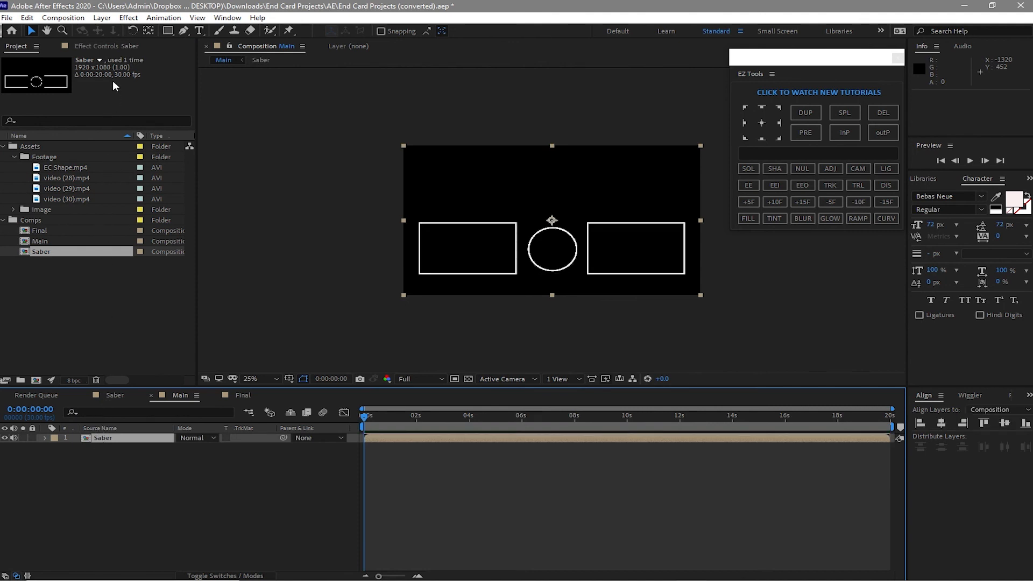
{"action": "left_click", "coordinate": [103, 19]}
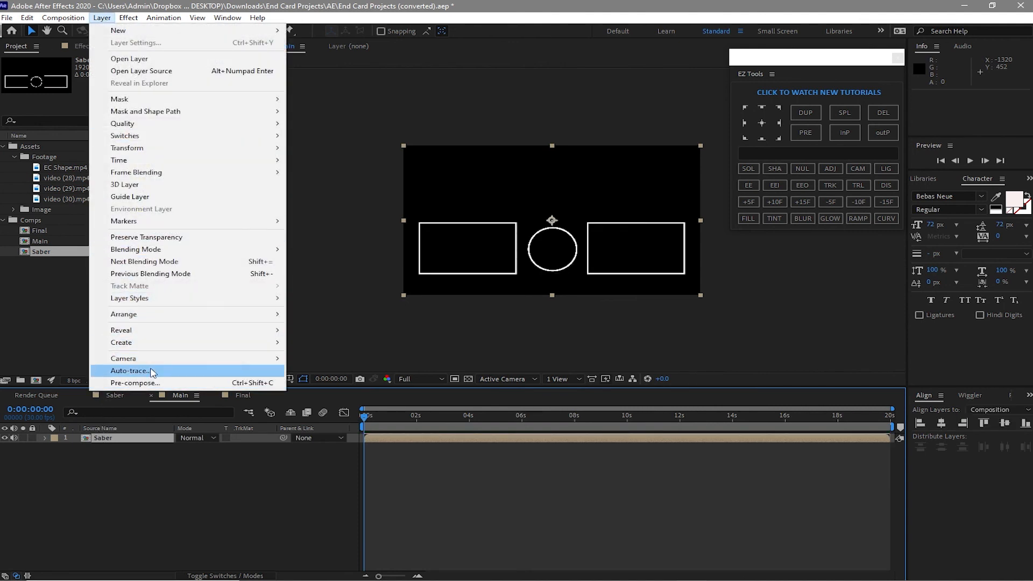
{"action": "left_click", "coordinate": [131, 371]}
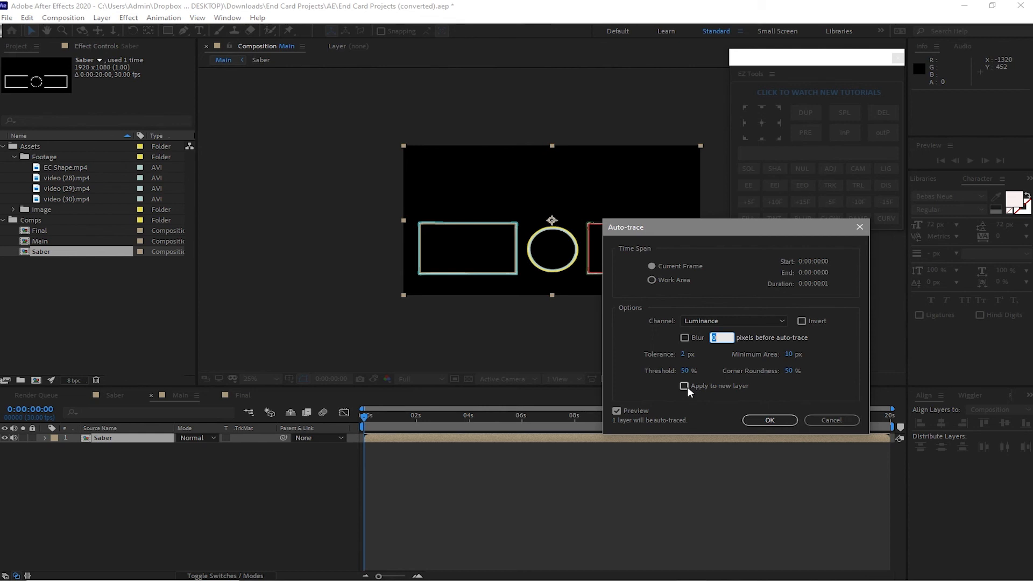
{"action": "left_click", "coordinate": [749, 415]}
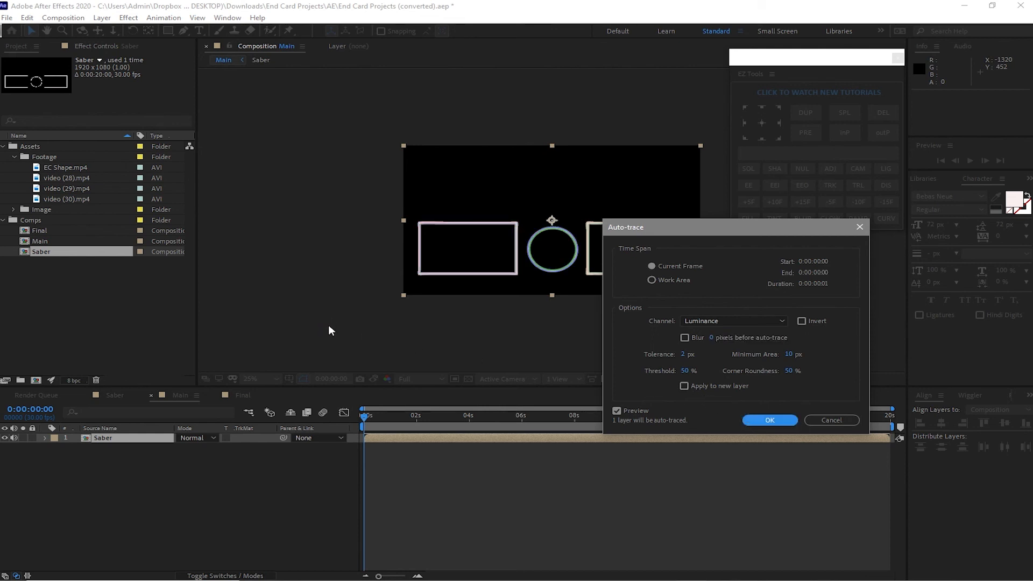
{"action": "left_click", "coordinate": [786, 418]}
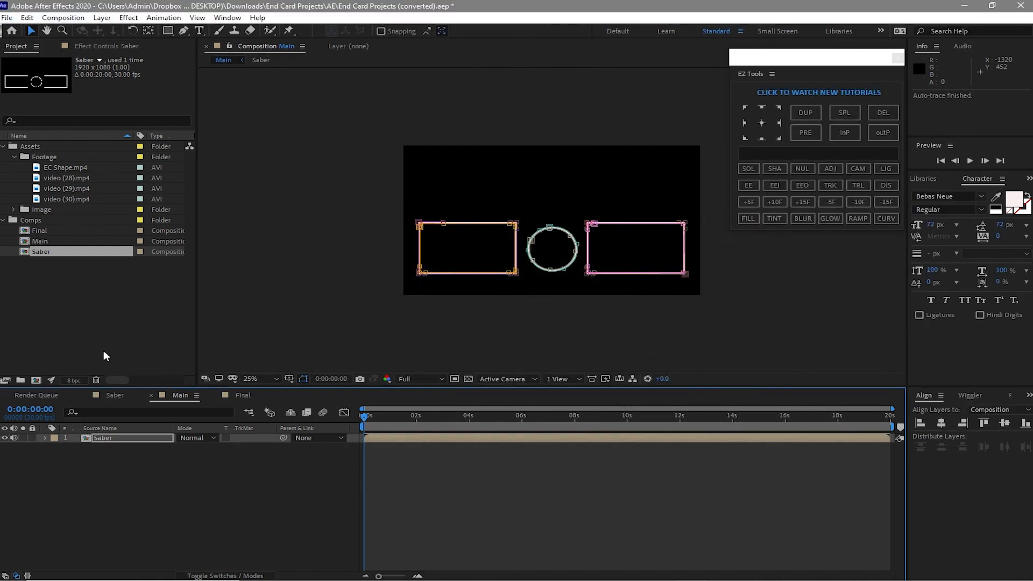
Step: Apply the Video Copilot Saber effect to the traced Saber layer and choose the Core preset
{"action": "left_click", "coordinate": [129, 18]}
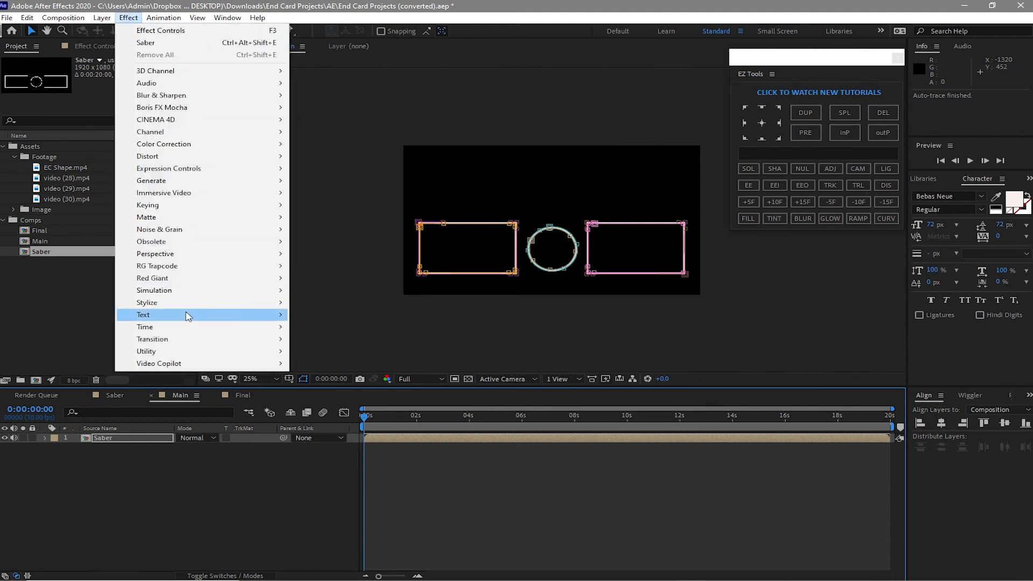
{"action": "mouse_move", "coordinate": [203, 366]}
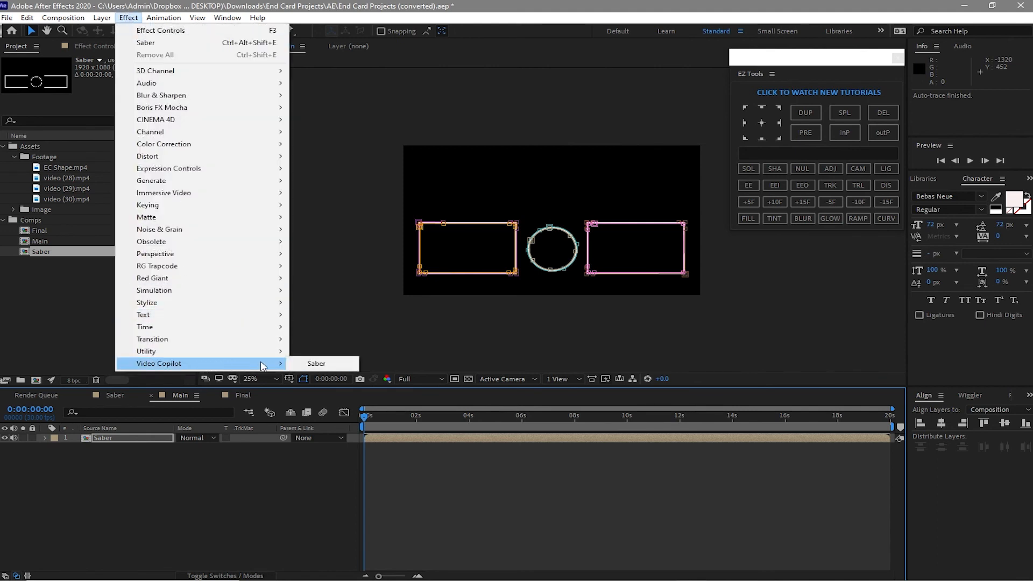
{"action": "left_click", "coordinate": [306, 366]}
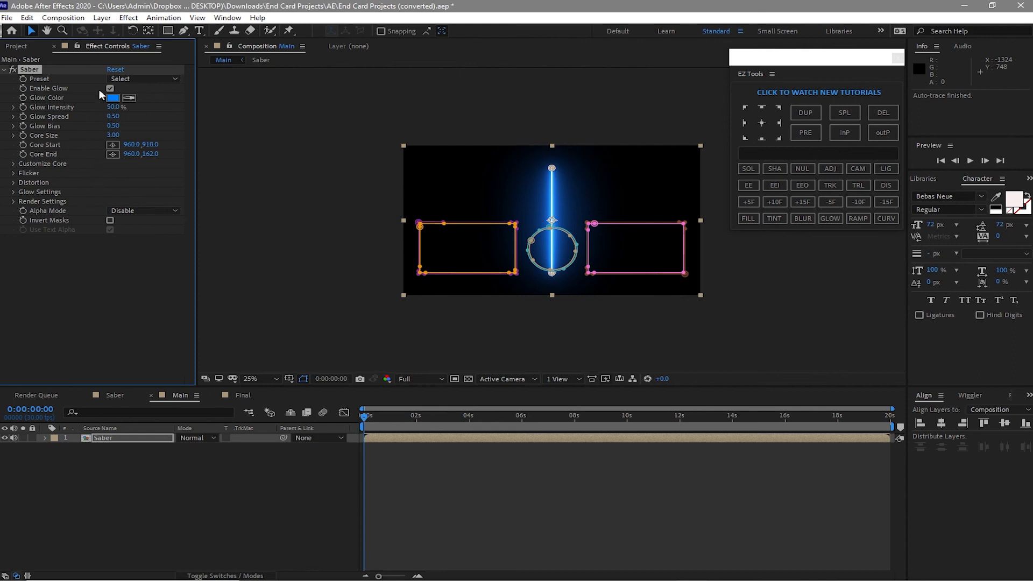
{"action": "left_click", "coordinate": [147, 78]}
{"action": "left_click", "coordinate": [147, 79]}
{"action": "left_click", "coordinate": [170, 77]}
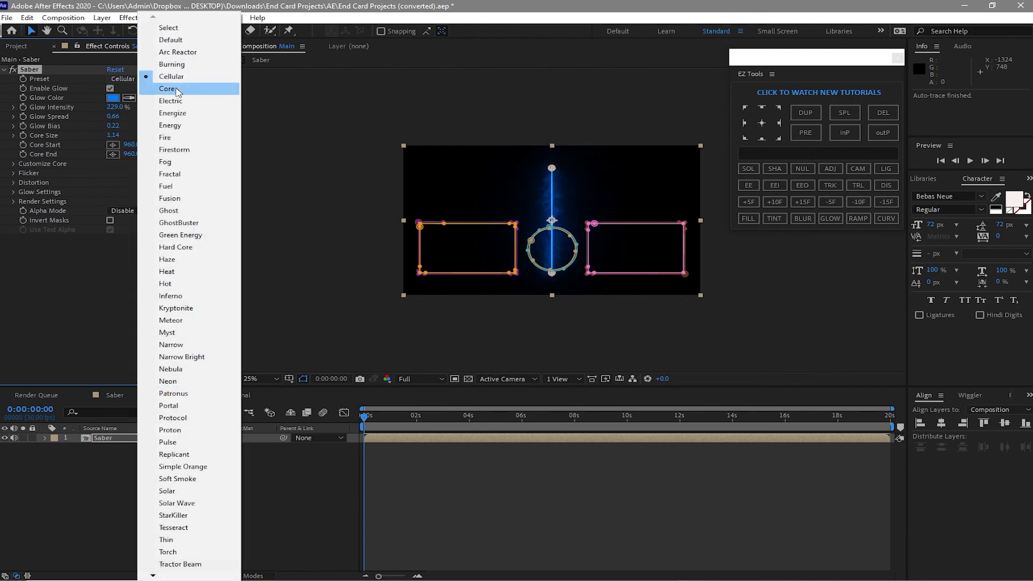
{"action": "left_click", "coordinate": [171, 88]}
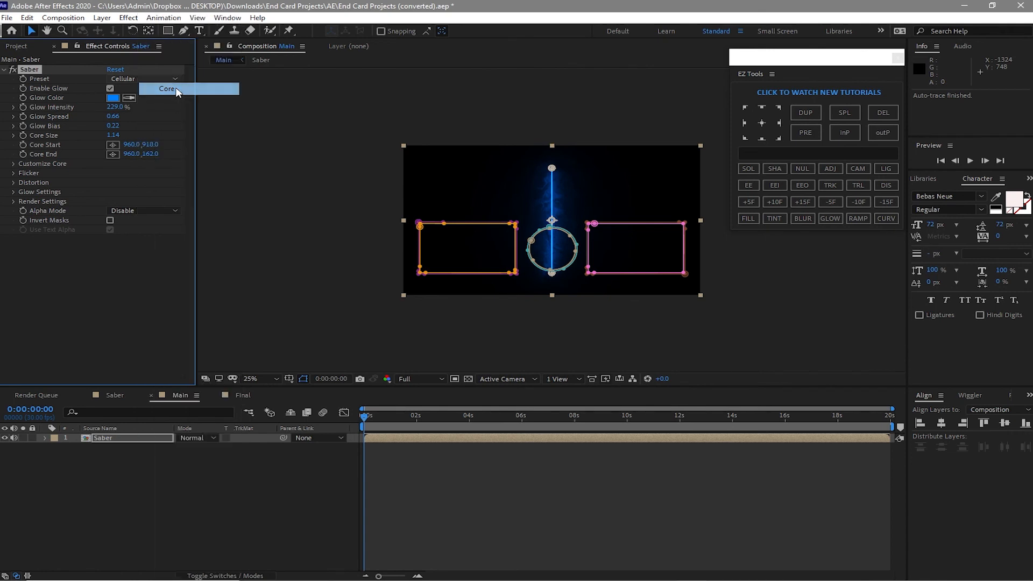
Step: Set the Saber effect's Glow Intensity to 65%, Glow Spread to 0.10 and Core Size to 0.50
{"action": "left_click", "coordinate": [111, 107]}
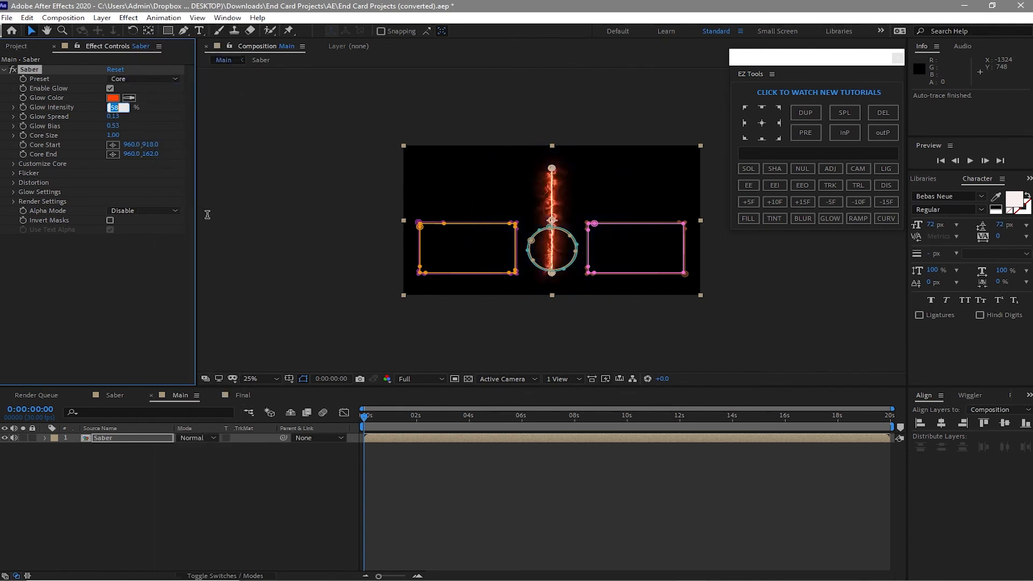
{"action": "type", "text": "65"}
{"action": "left_click", "coordinate": [114, 117]}
{"action": "type", "text": "."}
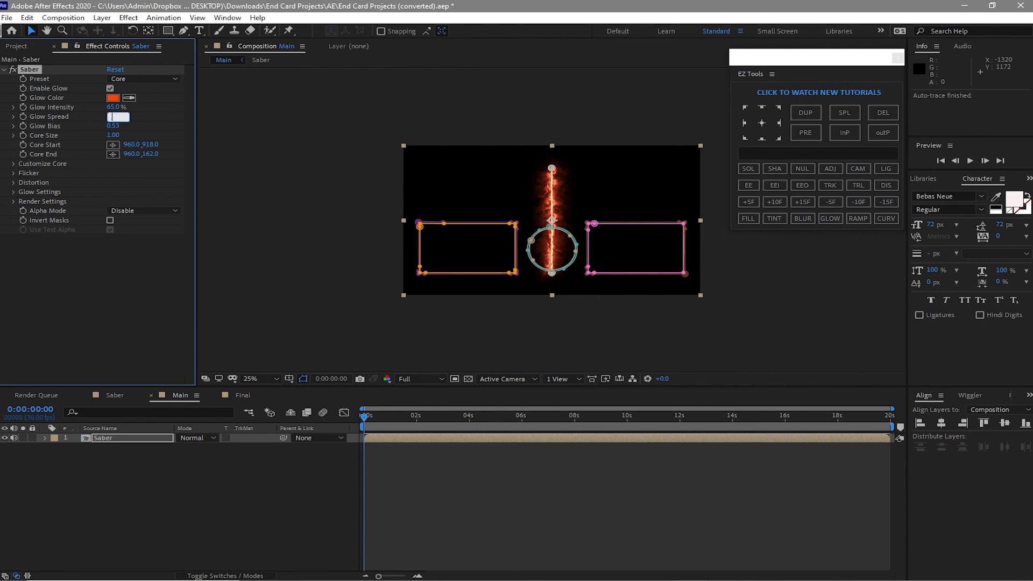
{"action": "type", "text": "10"}
{"action": "left_click", "coordinate": [112, 135]}
{"action": "type", "text": ".5"}
{"action": "left_click", "coordinate": [77, 312]}
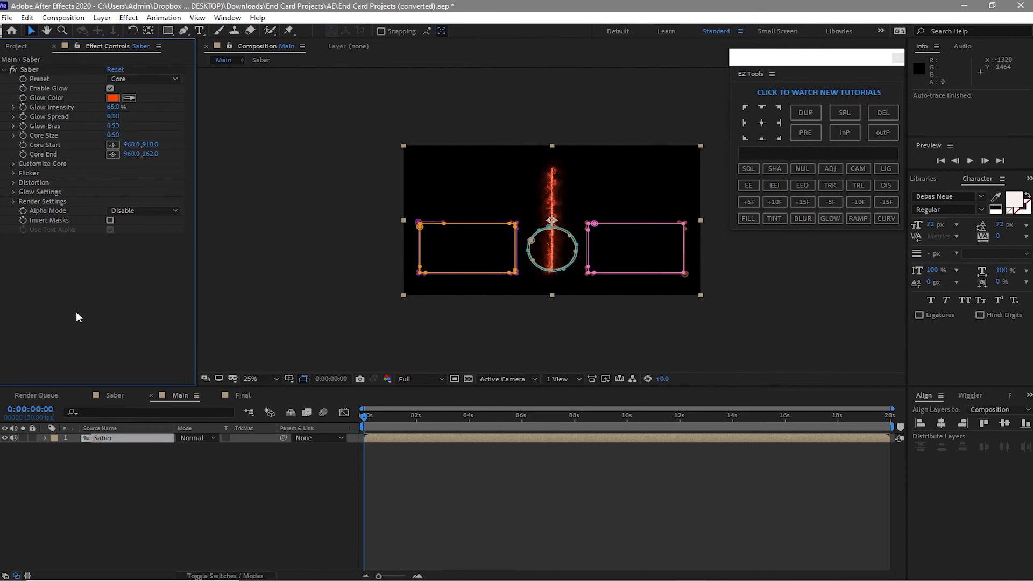
Step: Set the Saber effect's Core Type to Layer Masks so the glow follows the traced outlines
{"action": "left_click", "coordinate": [15, 167]}
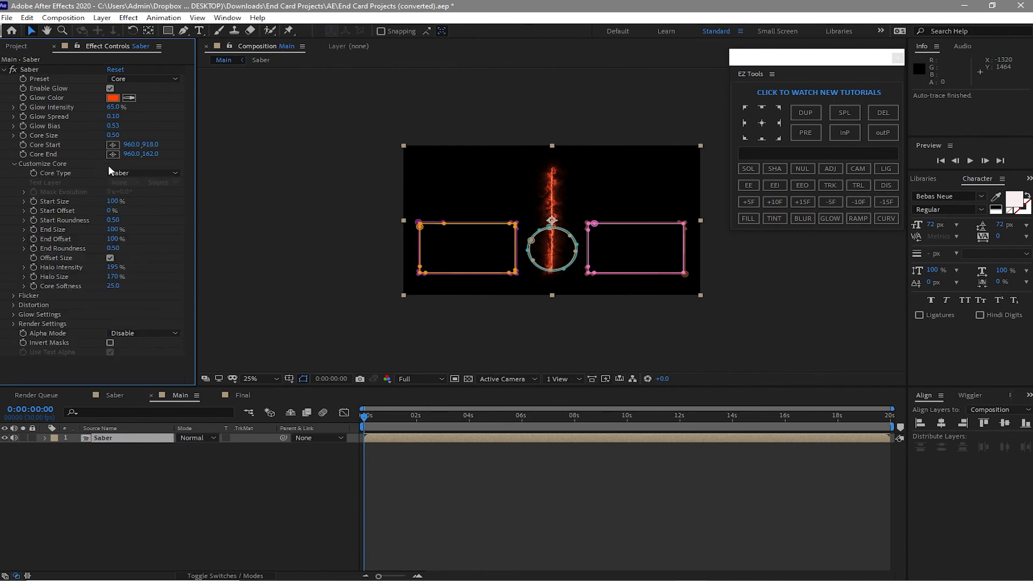
{"action": "left_click", "coordinate": [126, 176]}
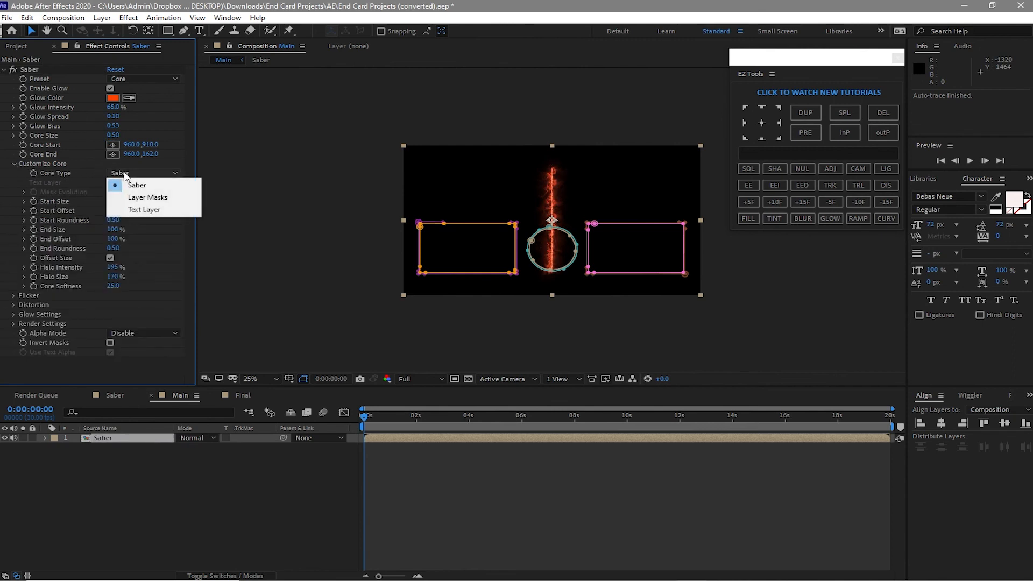
{"action": "left_click", "coordinate": [142, 198]}
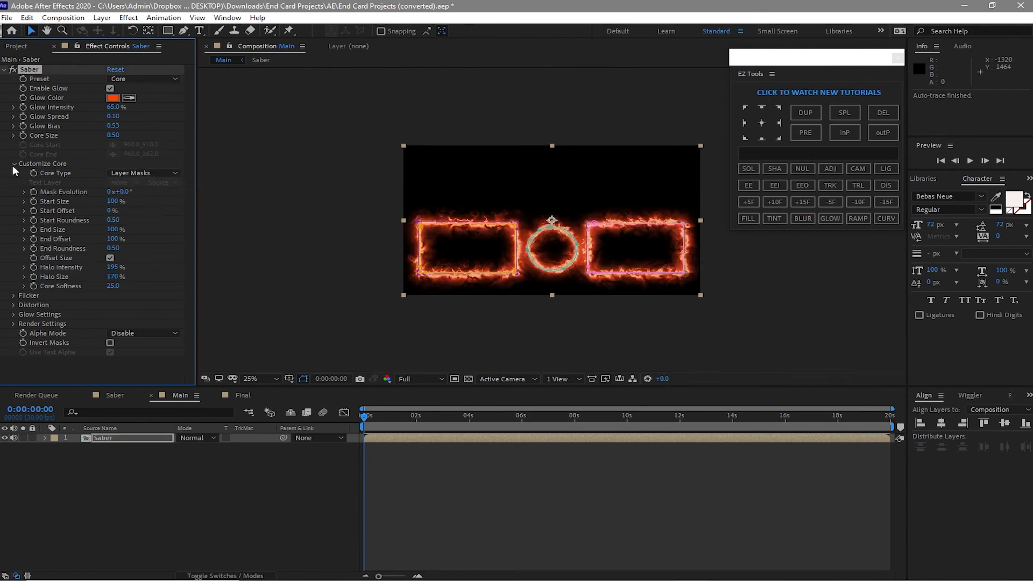
{"action": "left_click", "coordinate": [13, 164]}
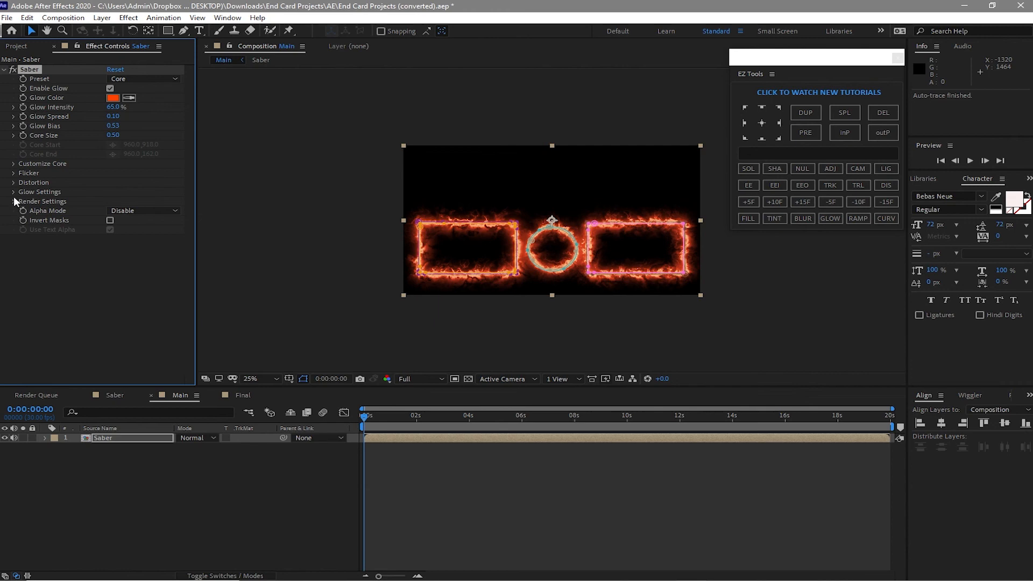
Step: Set the Saber effect's Composite Settings to Transparent in its render settings
{"action": "left_click", "coordinate": [14, 197]}
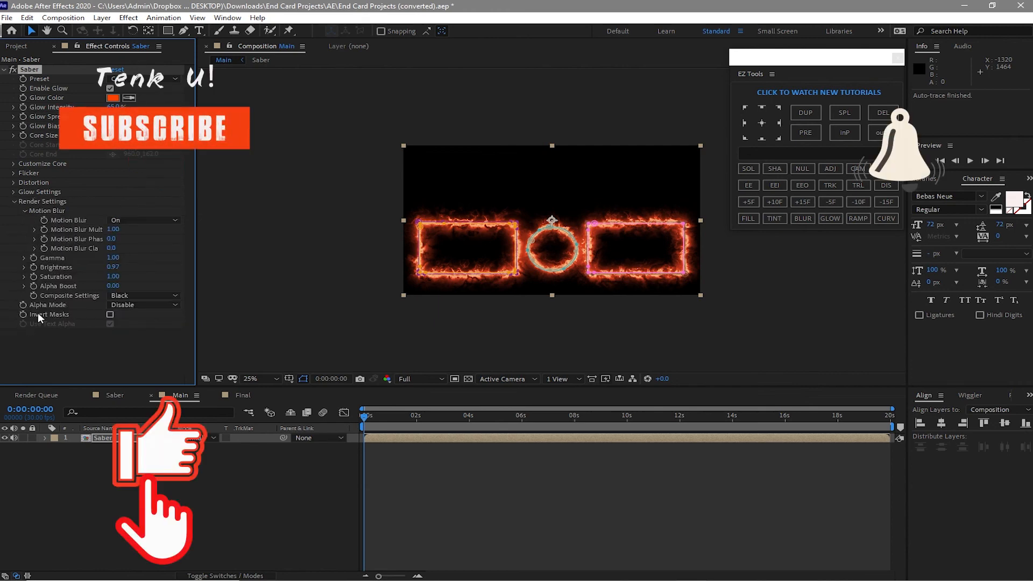
{"action": "left_click", "coordinate": [153, 294]}
{"action": "left_click", "coordinate": [153, 305]}
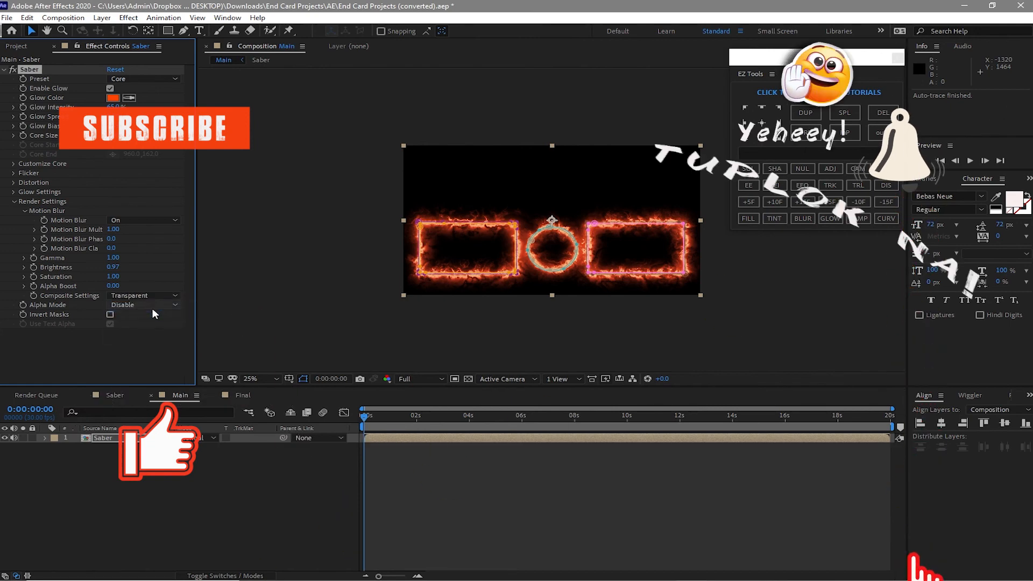
Step: Add garland.png from the Image folder above Saber in Main and place it on the left frame's upper-right corner at position 556, 652
{"action": "left_click", "coordinate": [16, 46]}
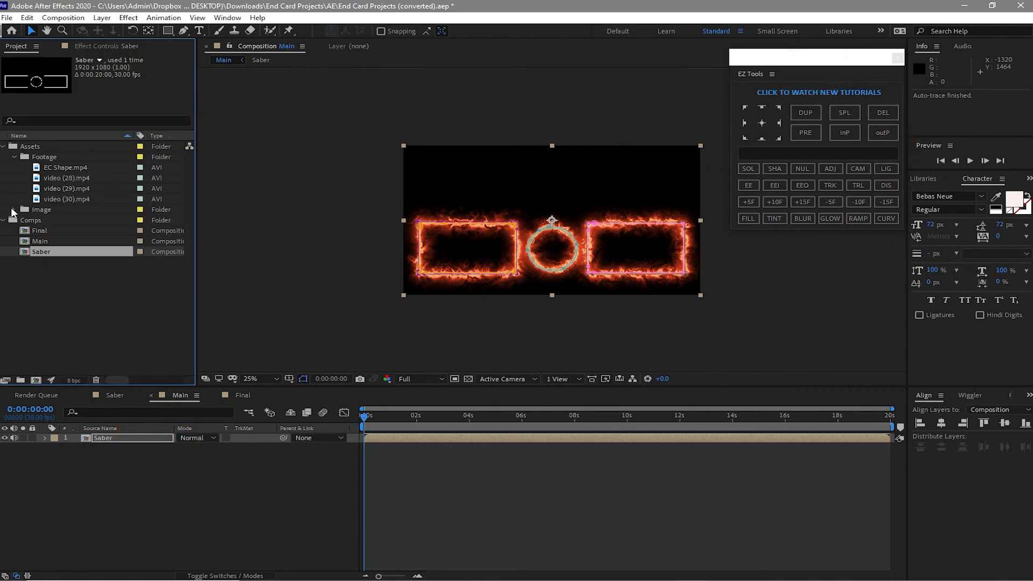
{"action": "left_click", "coordinate": [13, 210]}
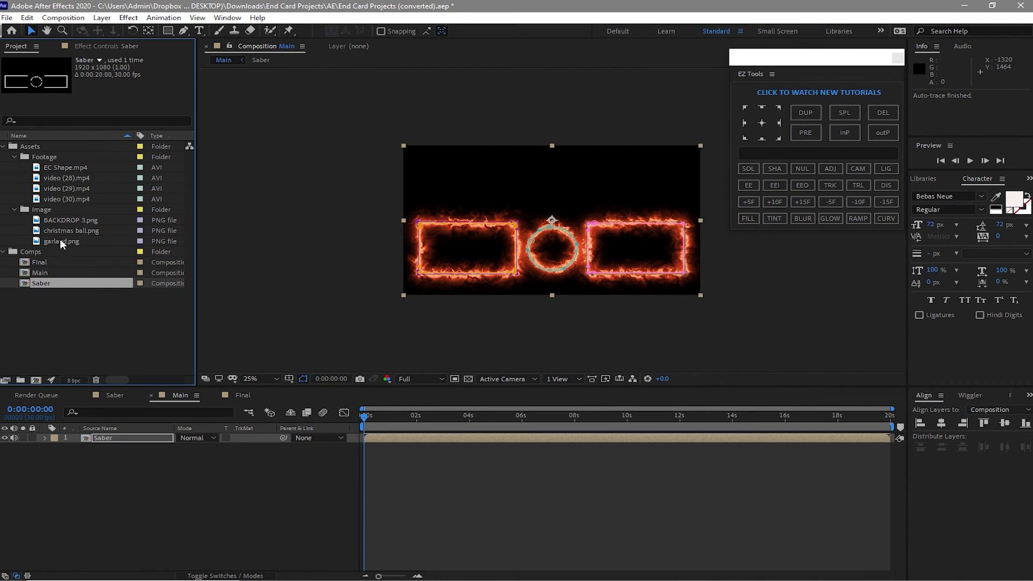
{"action": "left_click_drag", "start_coordinate": [60, 239], "coordinate": [119, 433]}
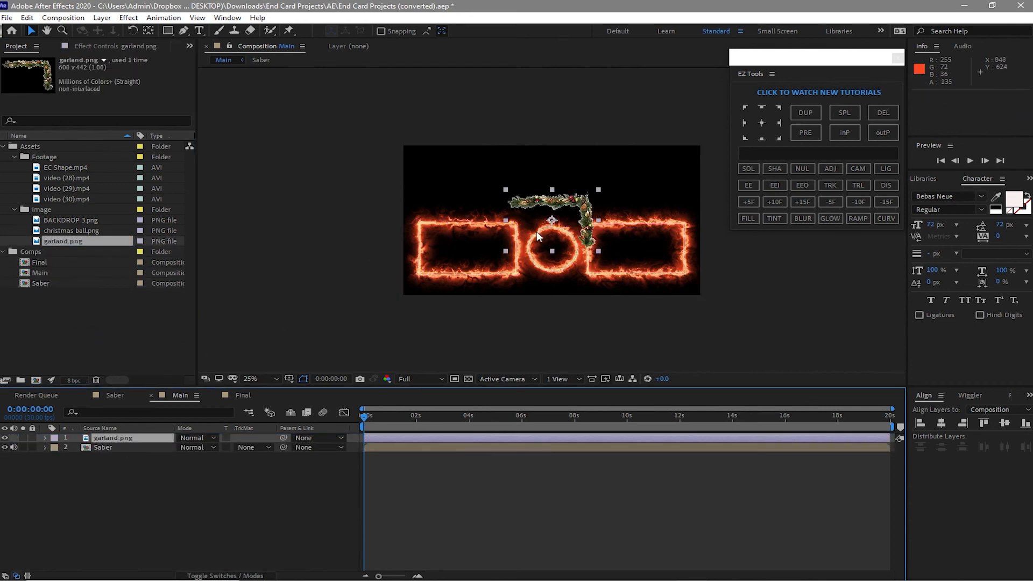
{"action": "left_click_drag", "start_coordinate": [551, 223], "coordinate": [530, 224]}
{"action": "left_click_drag", "start_coordinate": [515, 236], "coordinate": [489, 237]}
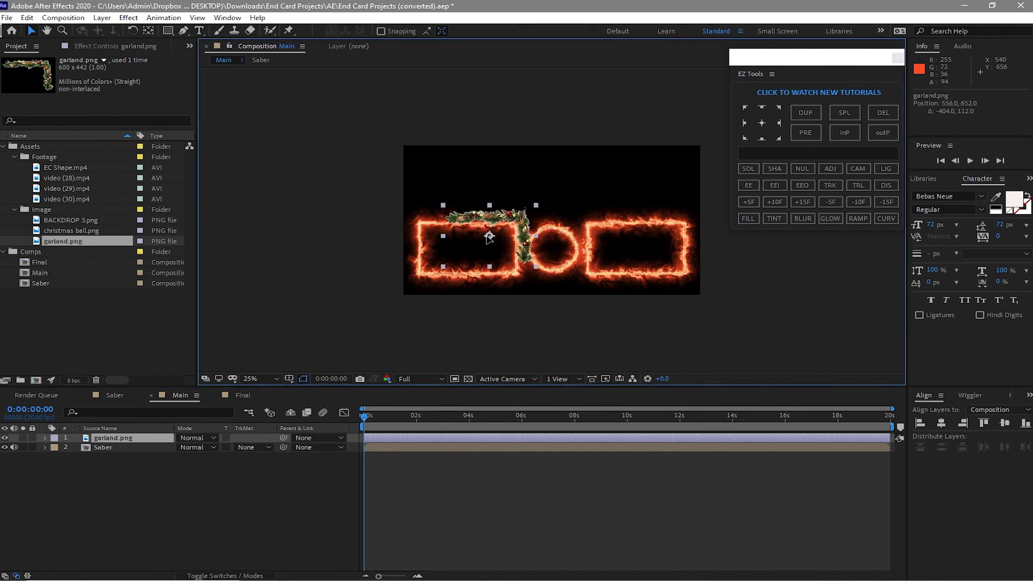
Step: Place a horizontally flipped duplicate of the garland on the left frame's upper-left corner, at position 288, 656
{"action": "left_click", "coordinate": [108, 436]}
{"action": "mouse_move", "coordinate": [198, 578]}
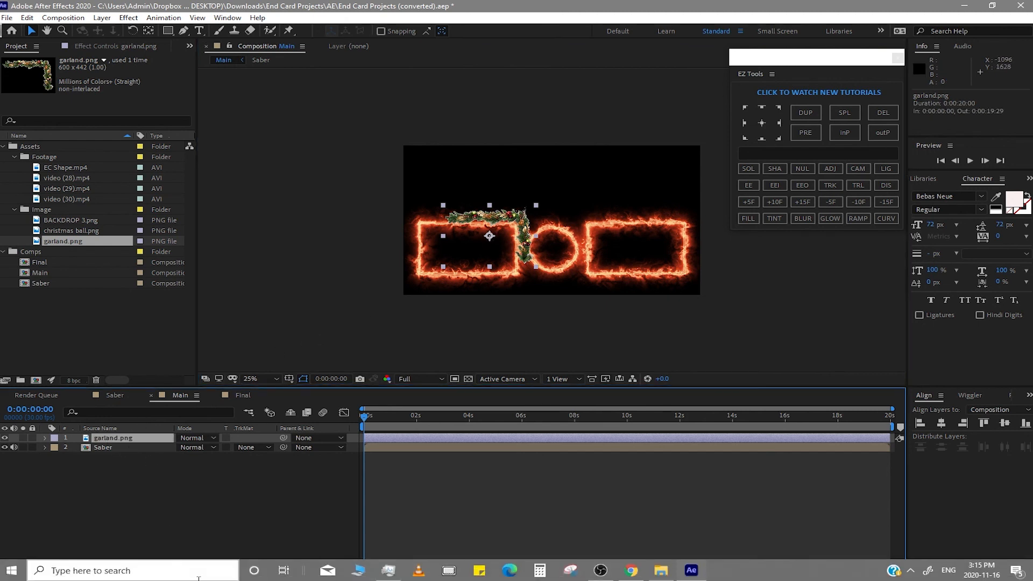
{"action": "key", "text": "ctrl+d"}
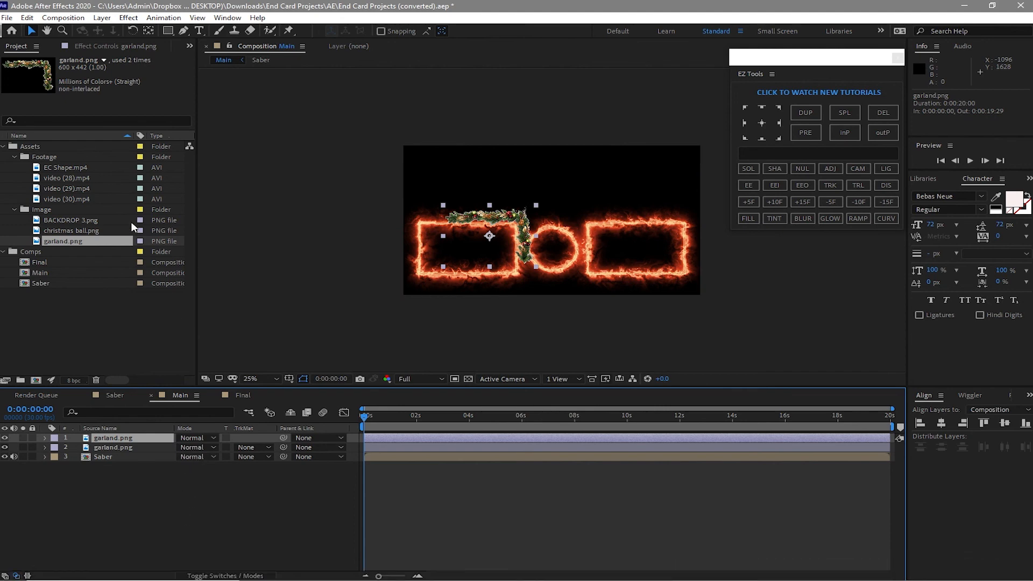
{"action": "left_click", "coordinate": [103, 18]}
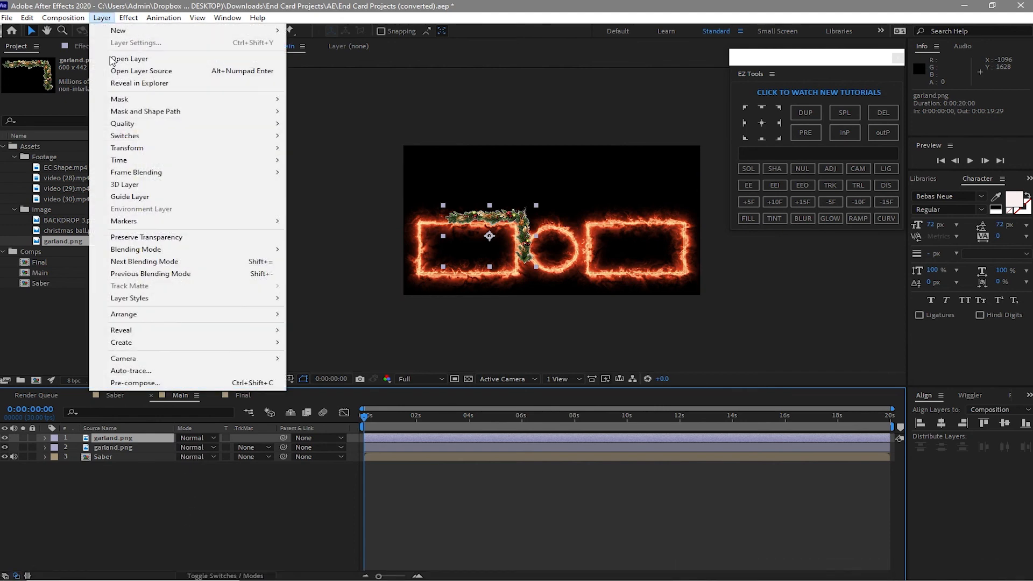
{"action": "mouse_move", "coordinate": [129, 153]}
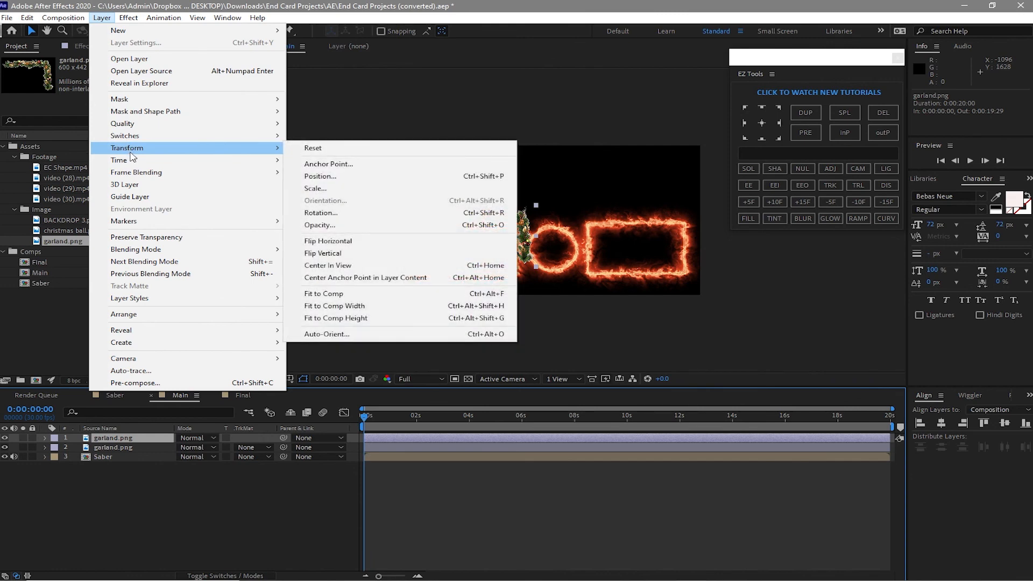
{"action": "mouse_move", "coordinate": [221, 160]}
{"action": "mouse_move", "coordinate": [251, 151]}
{"action": "left_click", "coordinate": [368, 243]}
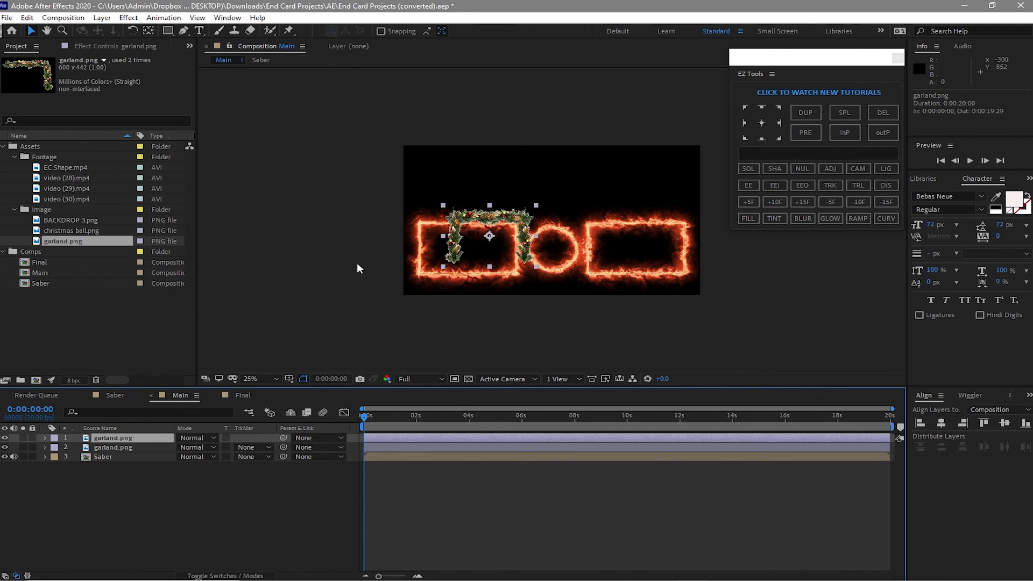
{"action": "left_click_drag", "start_coordinate": [488, 237], "coordinate": [447, 234]}
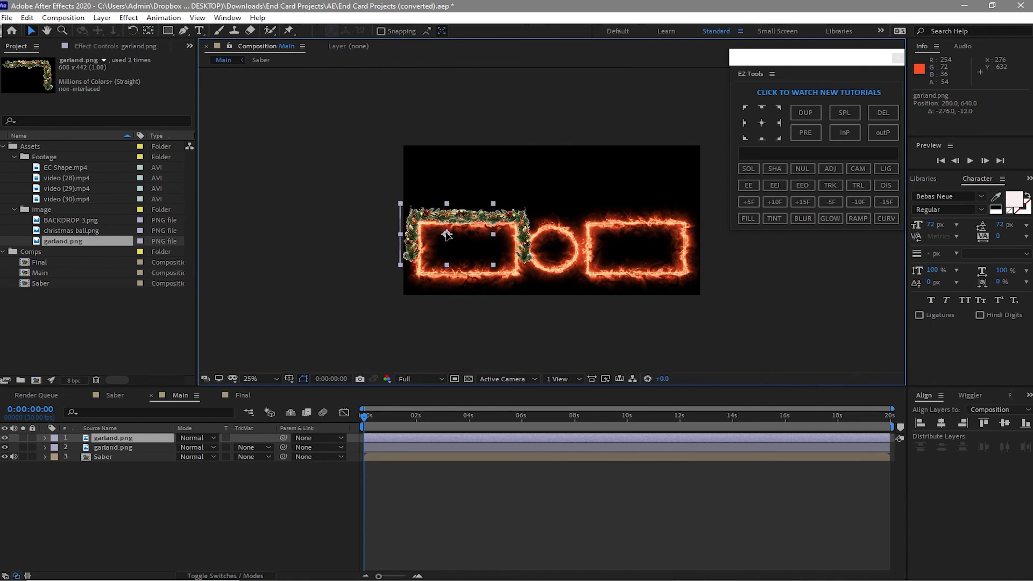
{"action": "left_click_drag", "start_coordinate": [447, 234], "coordinate": [448, 236]}
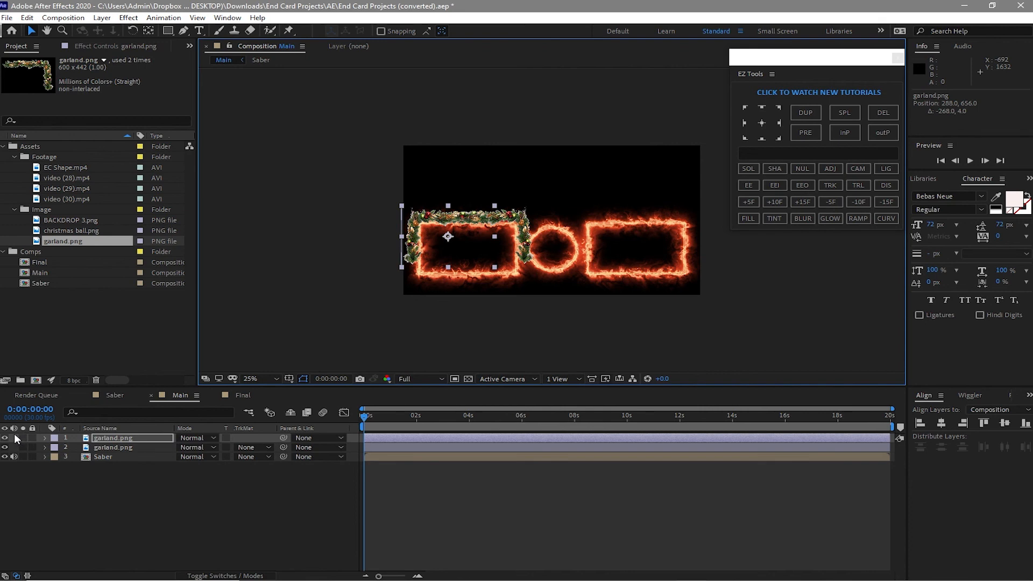
Step: Pre-compose both garland layers as Garland 1, moving all attributes into the new composition
{"action": "left_click_drag", "start_coordinate": [15, 434], "coordinate": [42, 450]}
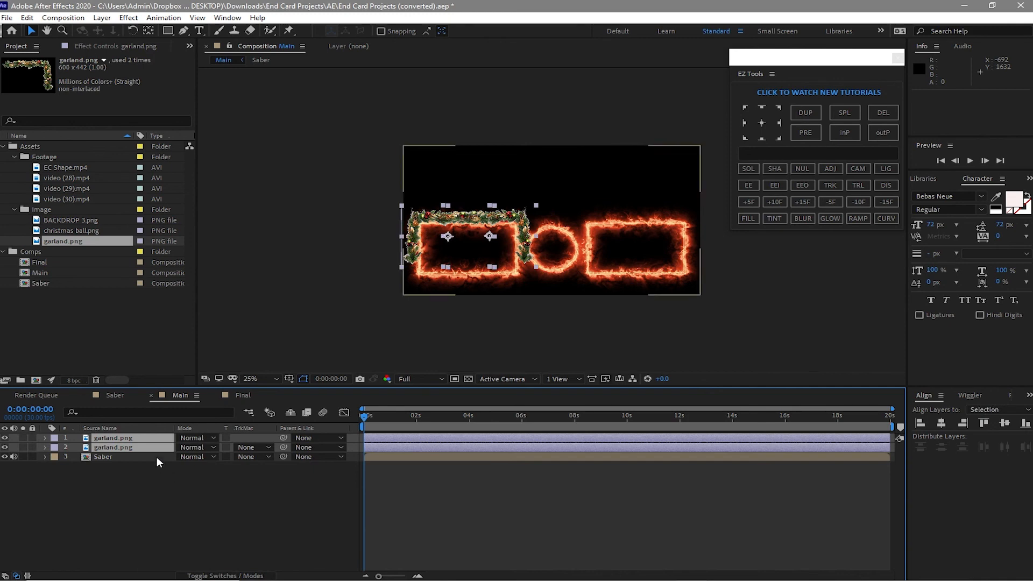
{"action": "right_click", "coordinate": [144, 442]}
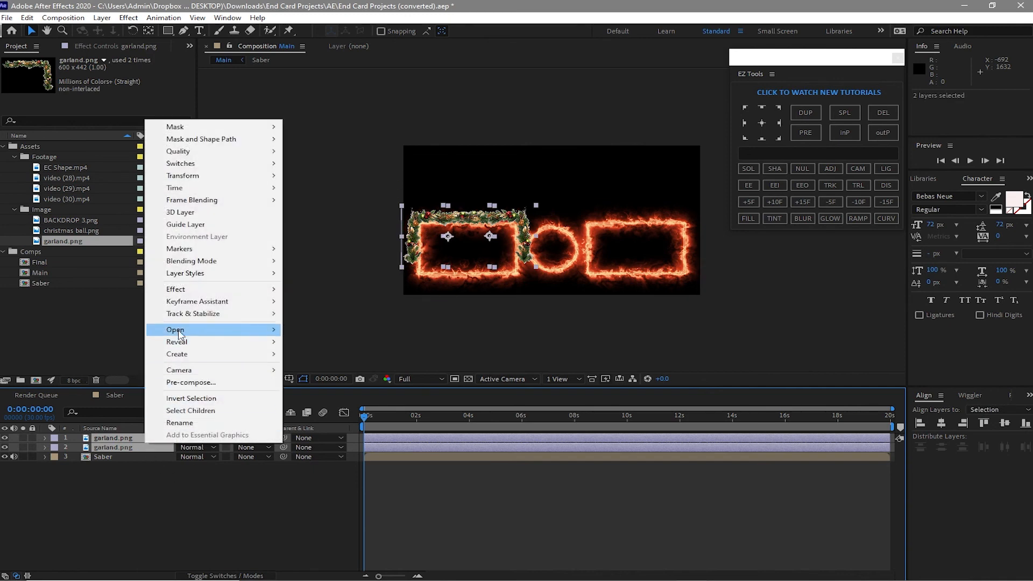
{"action": "left_click", "coordinate": [191, 382]}
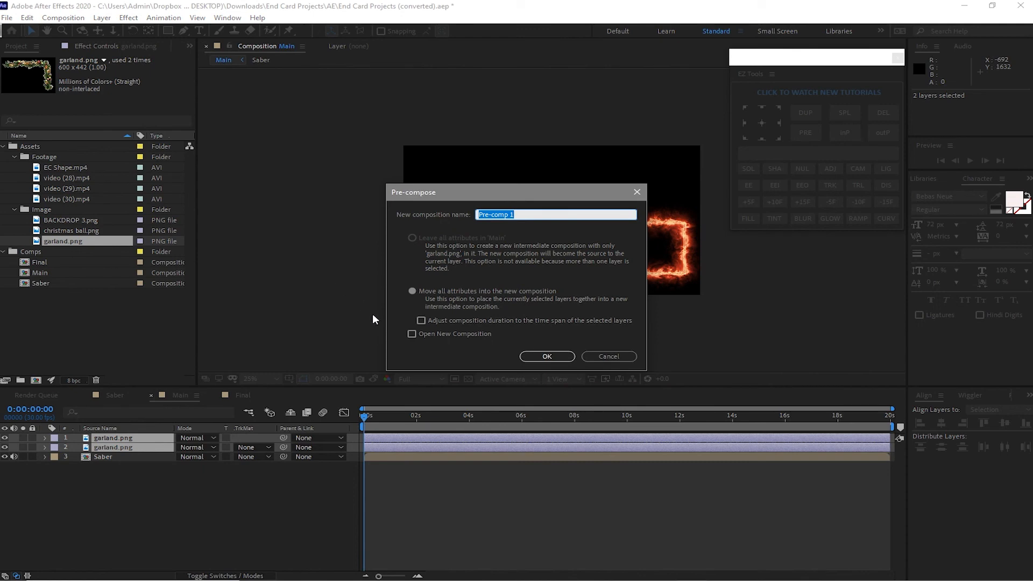
{"action": "type", "text": "Garland 1"}
{"action": "left_click", "coordinate": [412, 291]}
{"action": "left_click", "coordinate": [541, 357]}
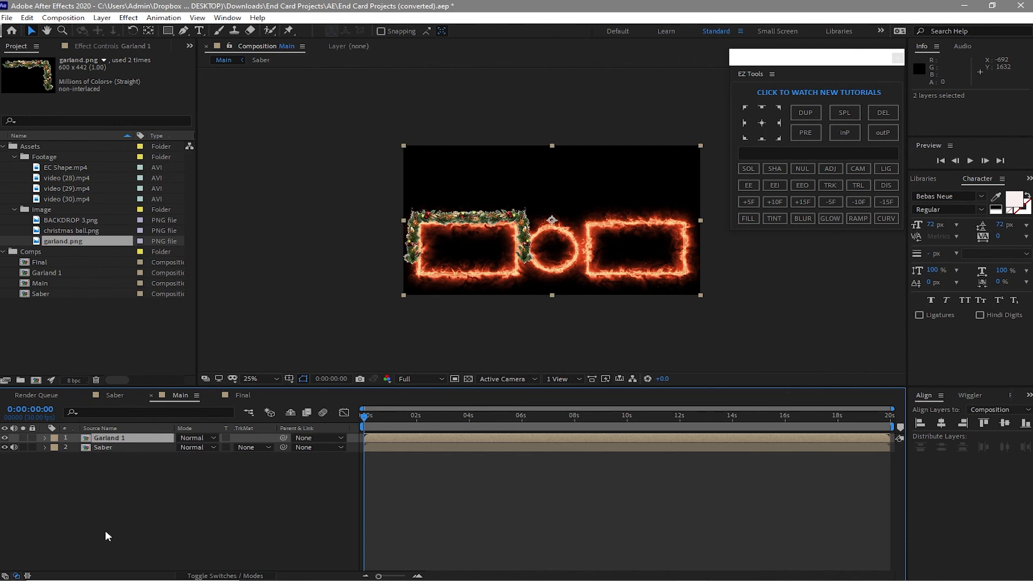
Step: Duplicate the Garland 1 layer and set the copy's X position to 2056 so it sits over the right frame
{"action": "key", "text": "ctrl+d"}
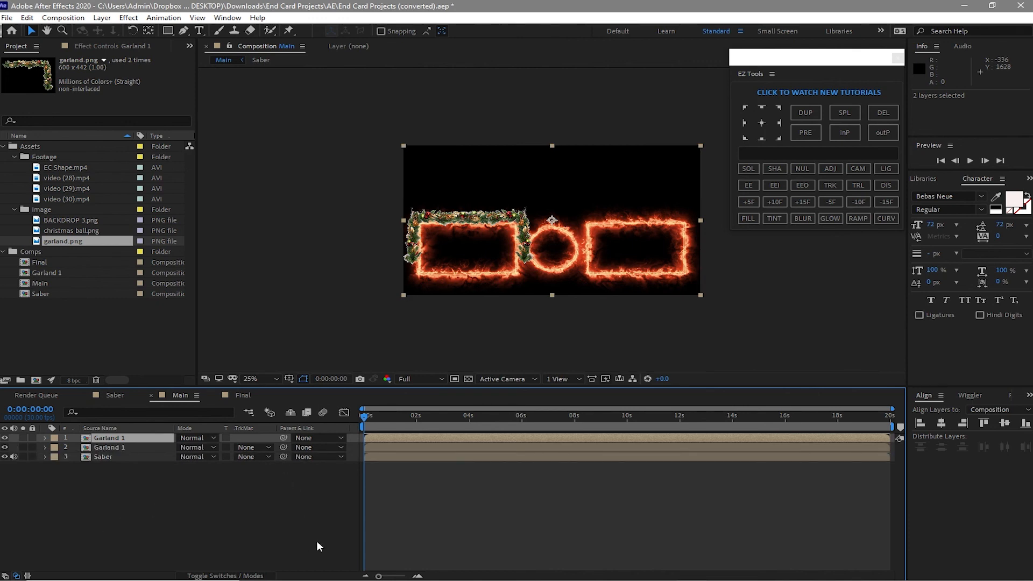
{"action": "key", "text": "p"}
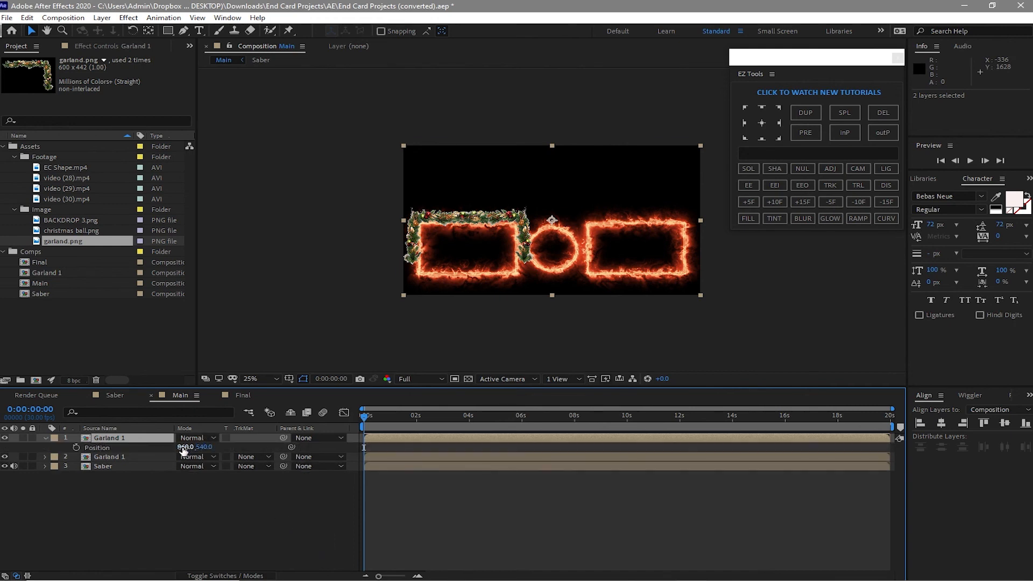
{"action": "left_click_drag", "start_coordinate": [184, 447], "coordinate": [844, 433]}
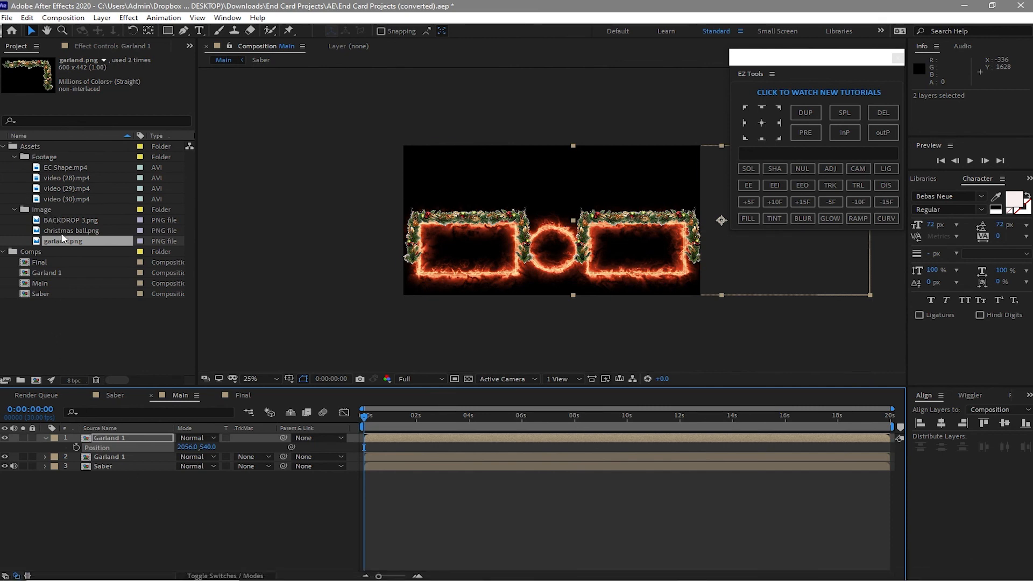
Step: Add christmas ball.png as the top layer in Main and set its scale to 30%
{"action": "left_click_drag", "start_coordinate": [60, 232], "coordinate": [96, 437]}
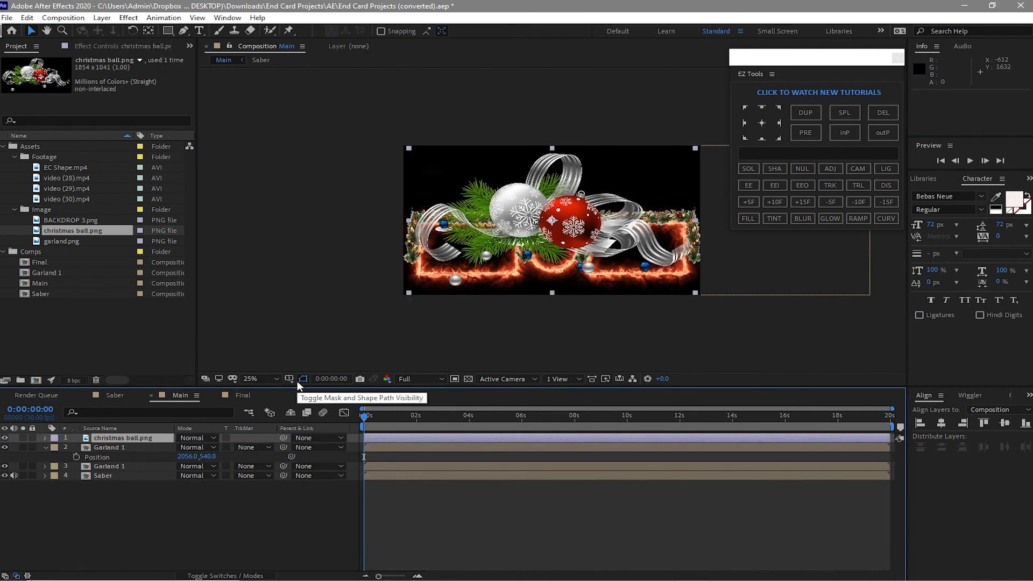
{"action": "key", "text": "s"}
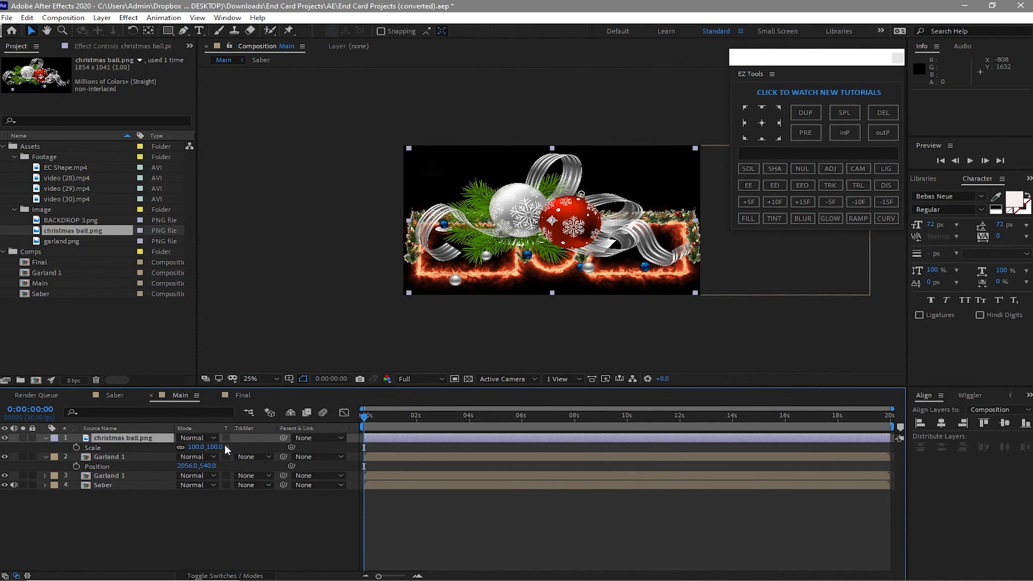
{"action": "left_click", "coordinate": [195, 447]}
{"action": "type", "text": "30"}
{"action": "left_click", "coordinate": [333, 502]}
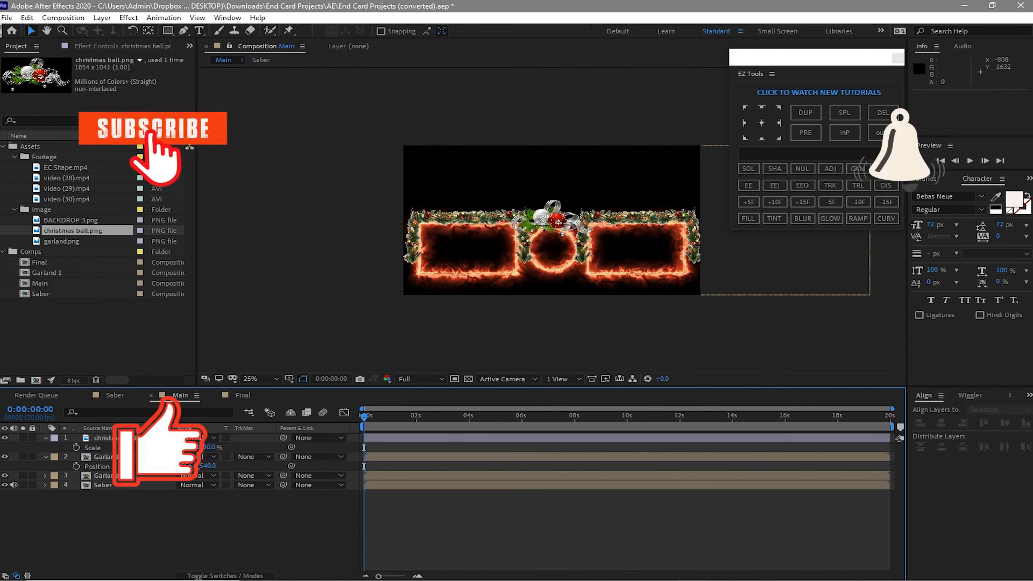
Step: Center the christmas ball layer horizontally in the composition and save the project
{"action": "left_click", "coordinate": [996, 398]}
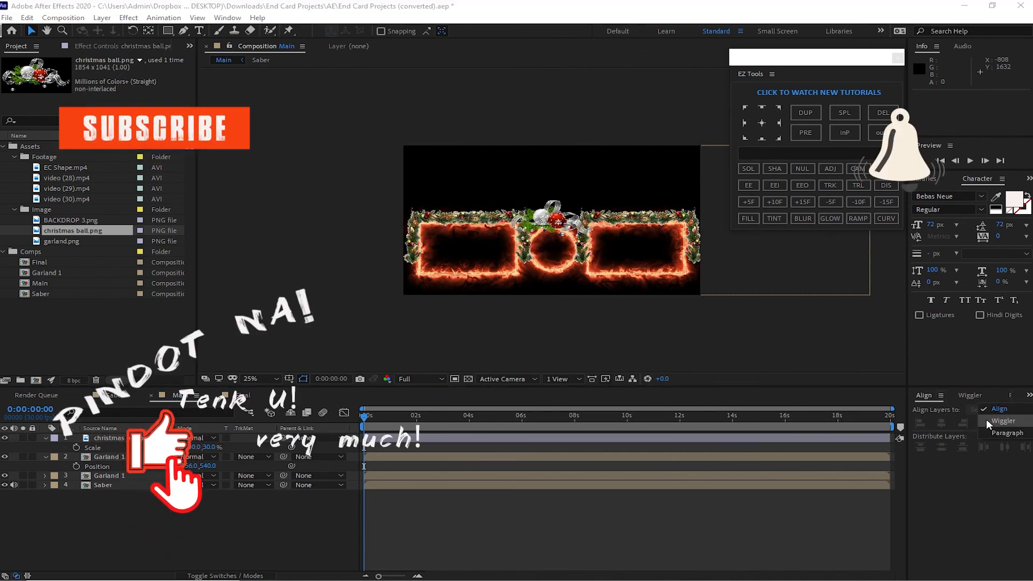
{"action": "left_click", "coordinate": [946, 424]}
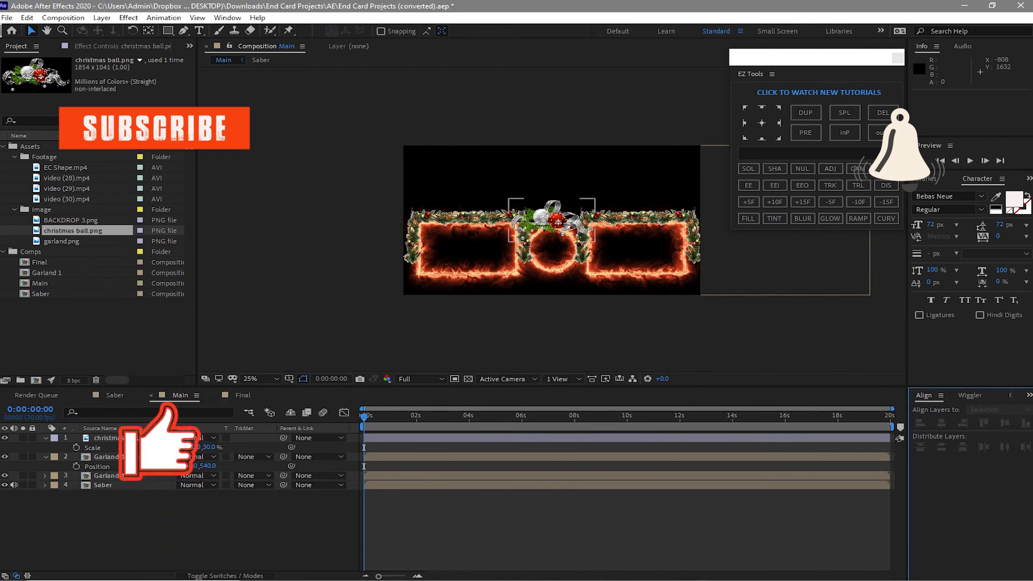
{"action": "left_click", "coordinate": [584, 204]}
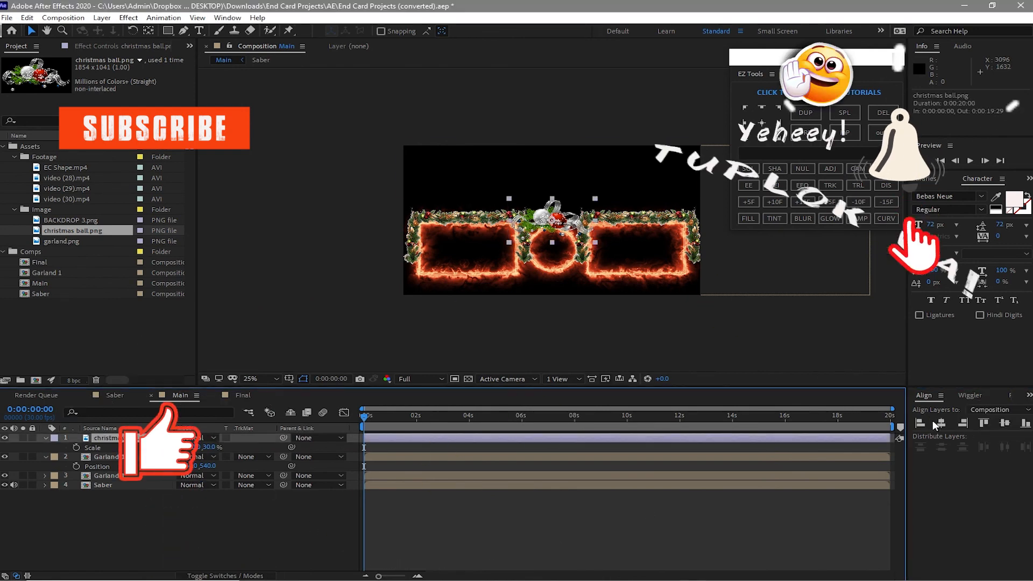
{"action": "left_click", "coordinate": [942, 425]}
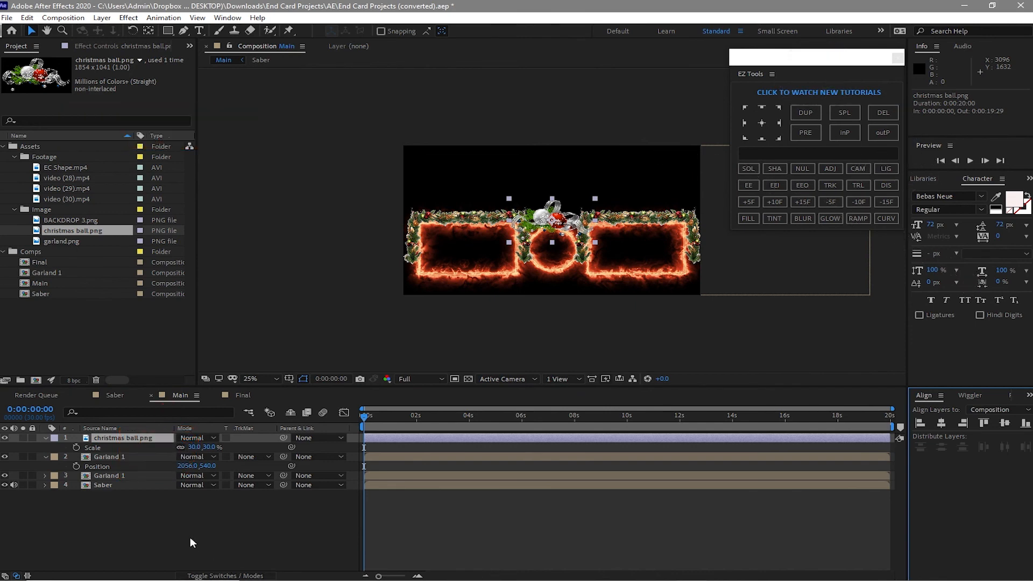
{"action": "left_click", "coordinate": [125, 321]}
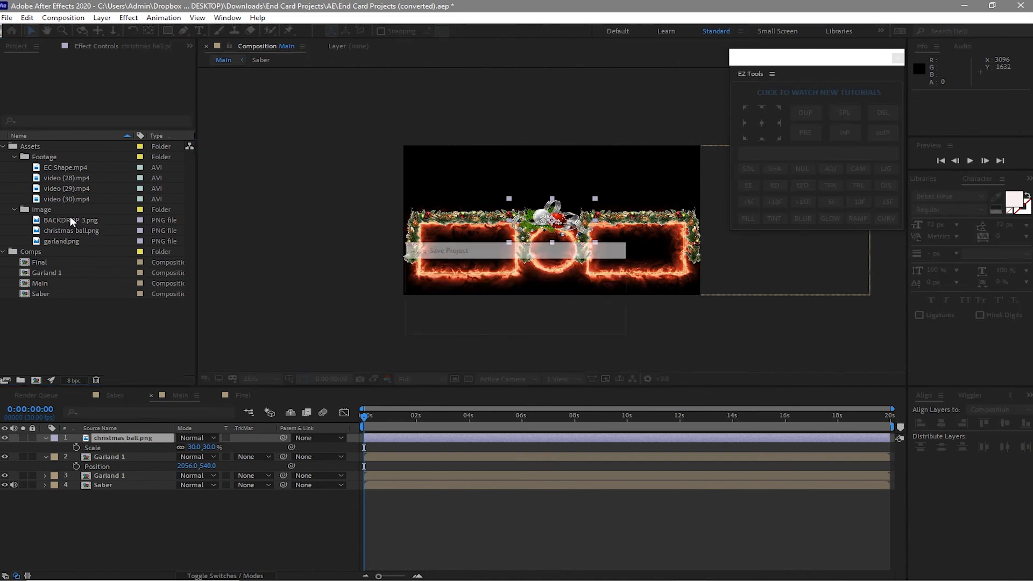
Step: Add BACKDROP 3.png as the bottom layer in Main and unlink its scale dimensions
{"action": "left_click_drag", "start_coordinate": [70, 216], "coordinate": [88, 512]}
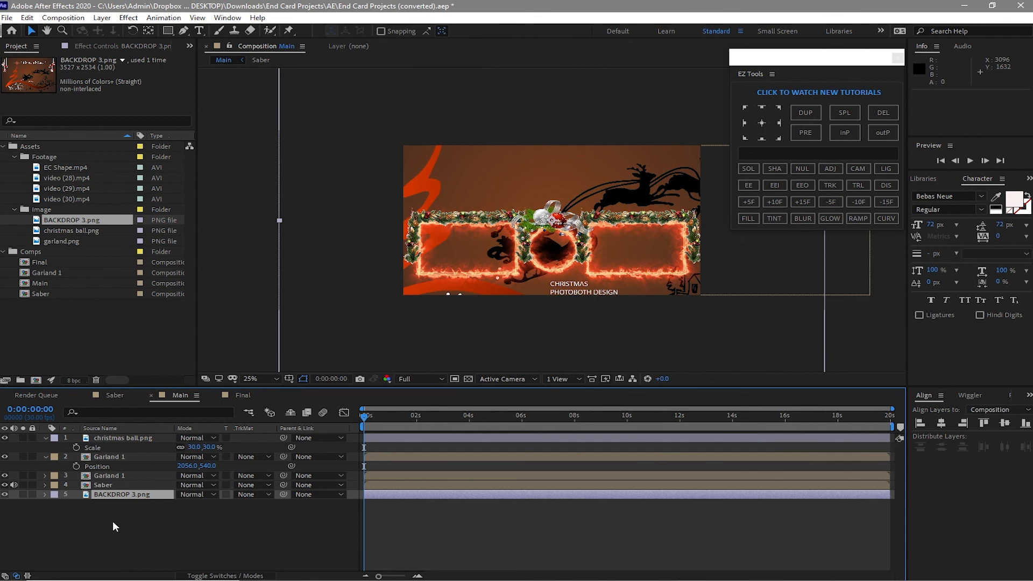
{"action": "key", "text": "s"}
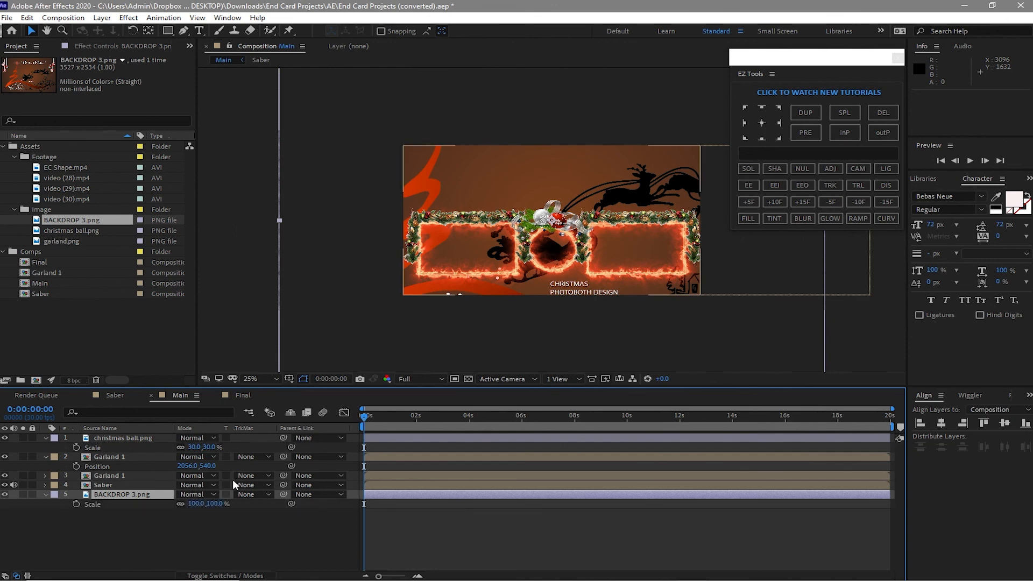
{"action": "left_click", "coordinate": [180, 504]}
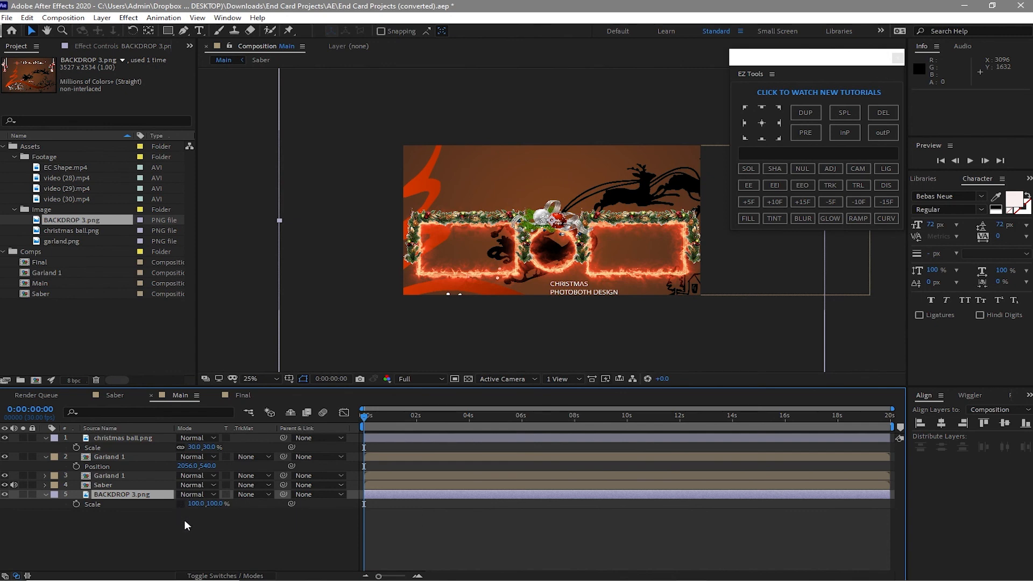
Step: Set the backdrop's scale to 18% by 13% and place it inside the right frame at position 1549, 729
{"action": "left_click", "coordinate": [196, 504]}
{"action": "type", "text": "18"}
{"action": "key", "text": "Return"}
{"action": "left_click", "coordinate": [210, 504]}
{"action": "type", "text": "13"}
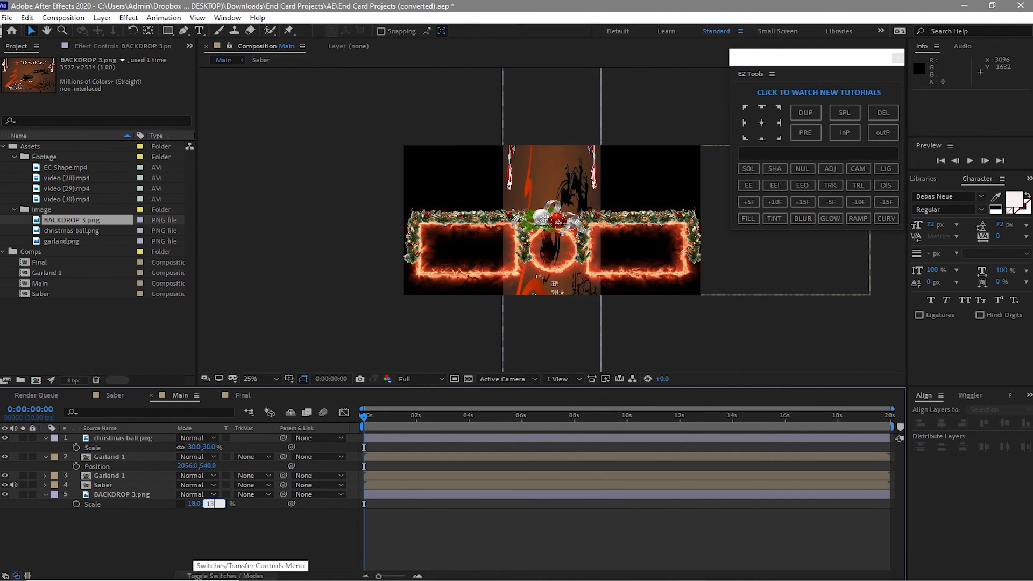
{"action": "key", "text": "Return"}
{"action": "key", "text": "p"}
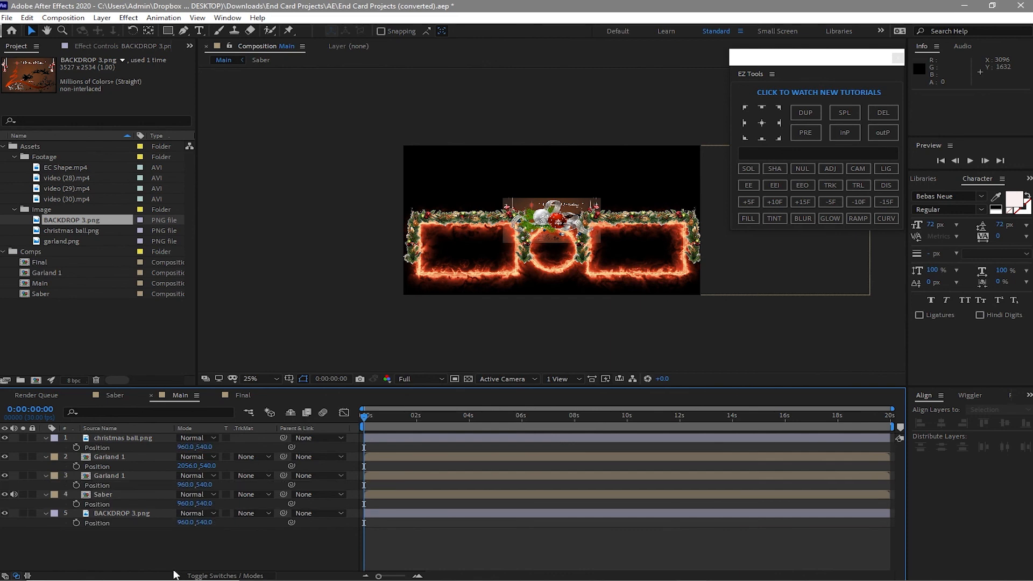
{"action": "left_click_drag", "start_coordinate": [187, 525], "coordinate": [576, 536]}
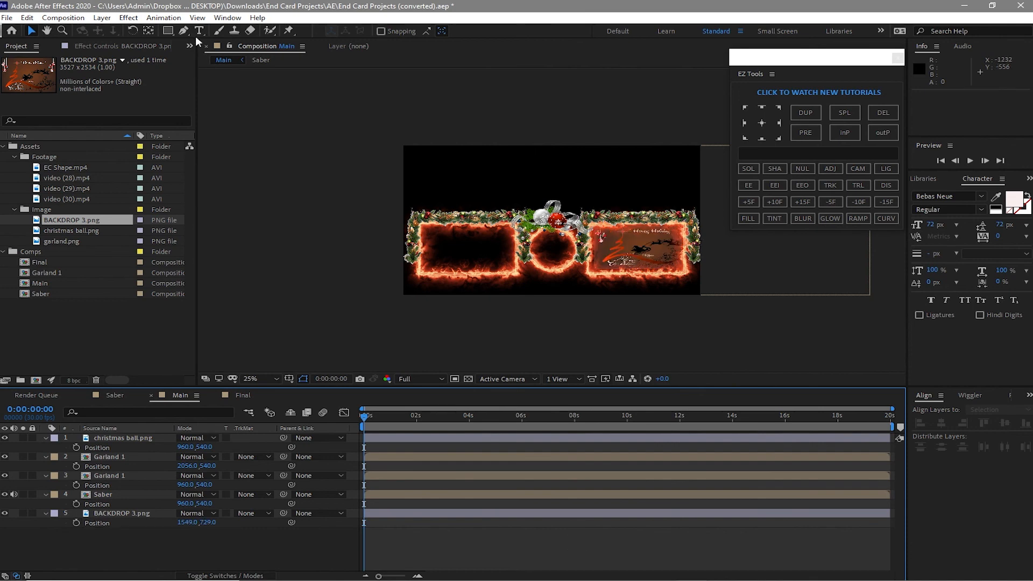
Step: Create a horizontal text layer reading SUBSCRIBE in the empty area above the left frame
{"action": "left_click", "coordinate": [198, 31]}
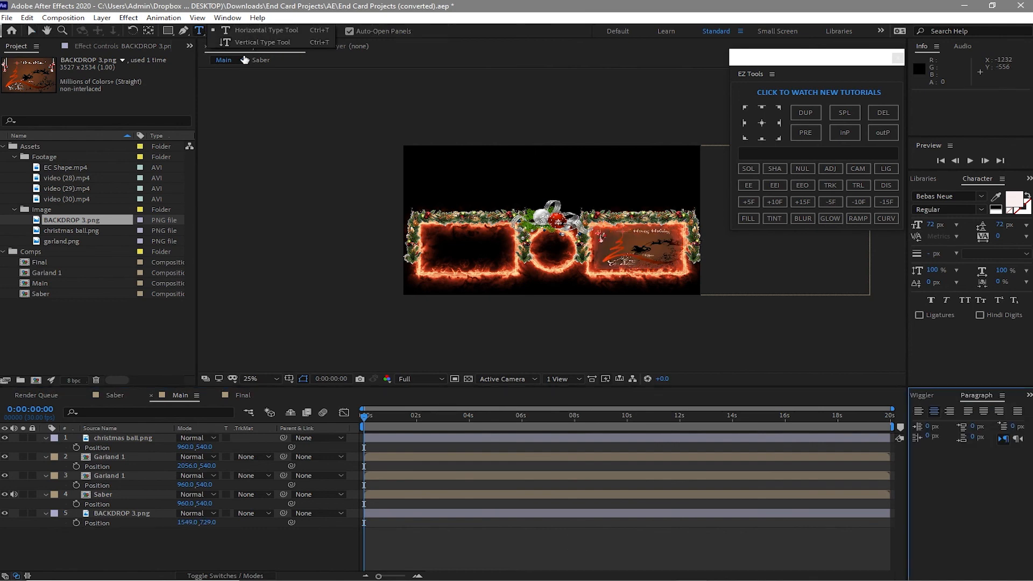
{"action": "left_click", "coordinate": [461, 171]}
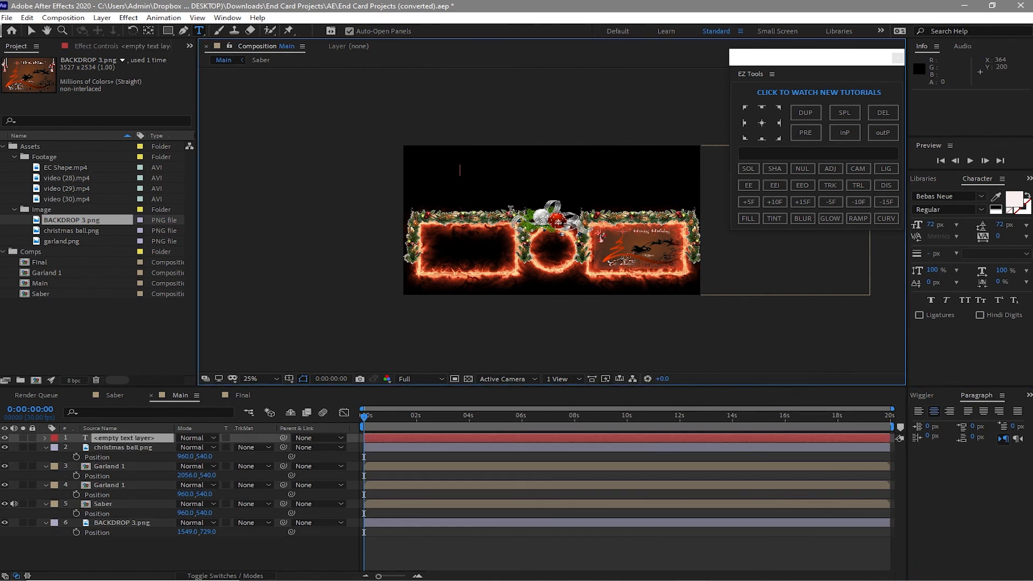
{"action": "type", "text": "SU"}
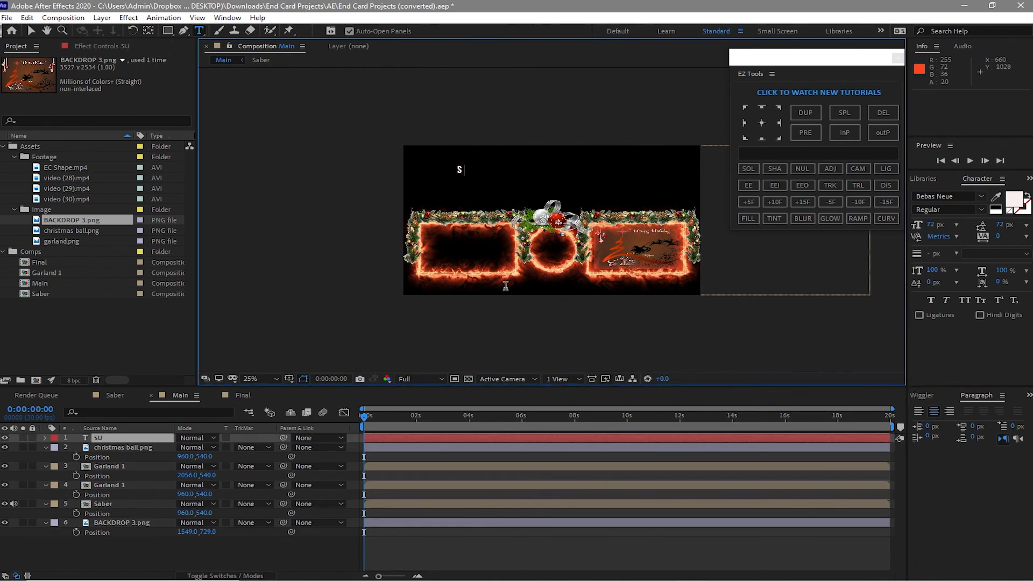
{"action": "type", "text": "BSCRIBE"}
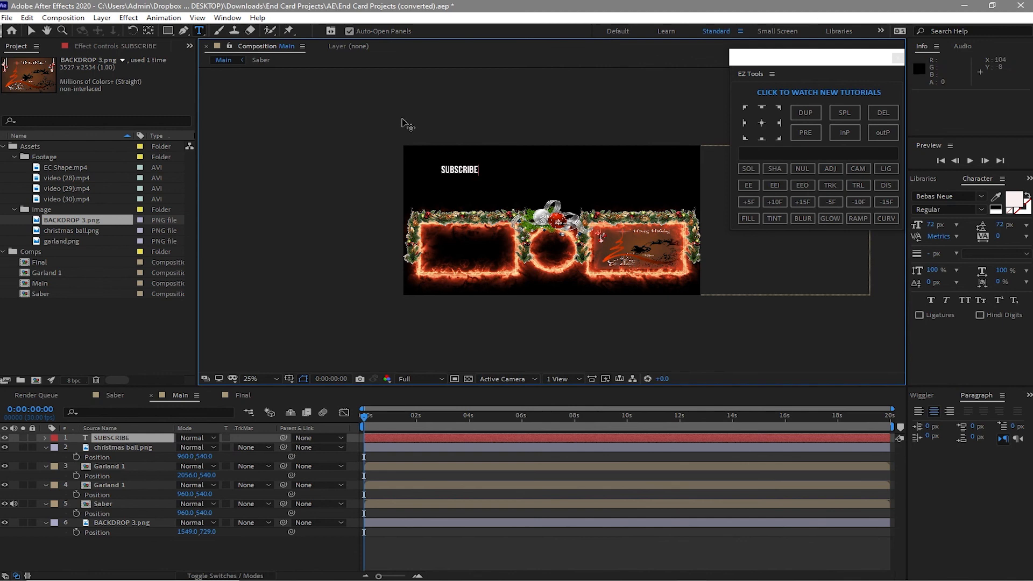
{"action": "left_click", "coordinate": [33, 29]}
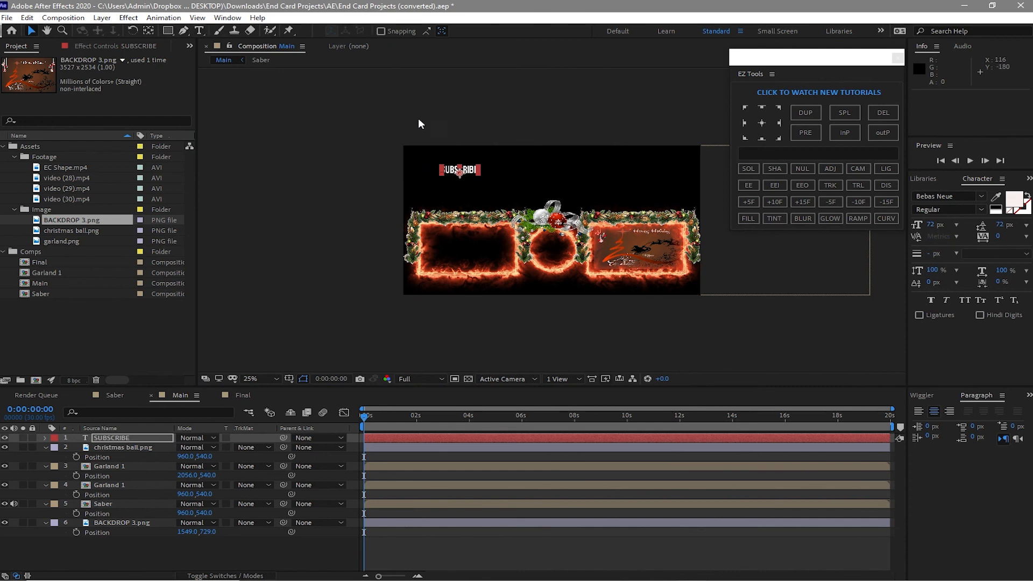
Step: Create a second text layer reading "watch next" and place it centered beneath the left frame at about 412, 1048
{"action": "left_click", "coordinate": [198, 31]}
{"action": "left_click", "coordinate": [493, 159]}
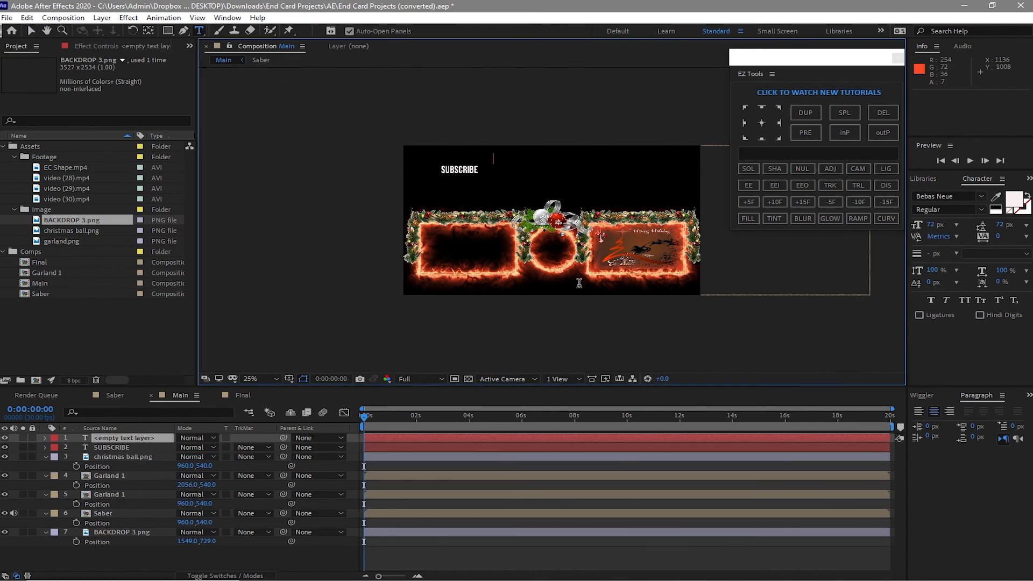
{"action": "type", "text": "watch"}
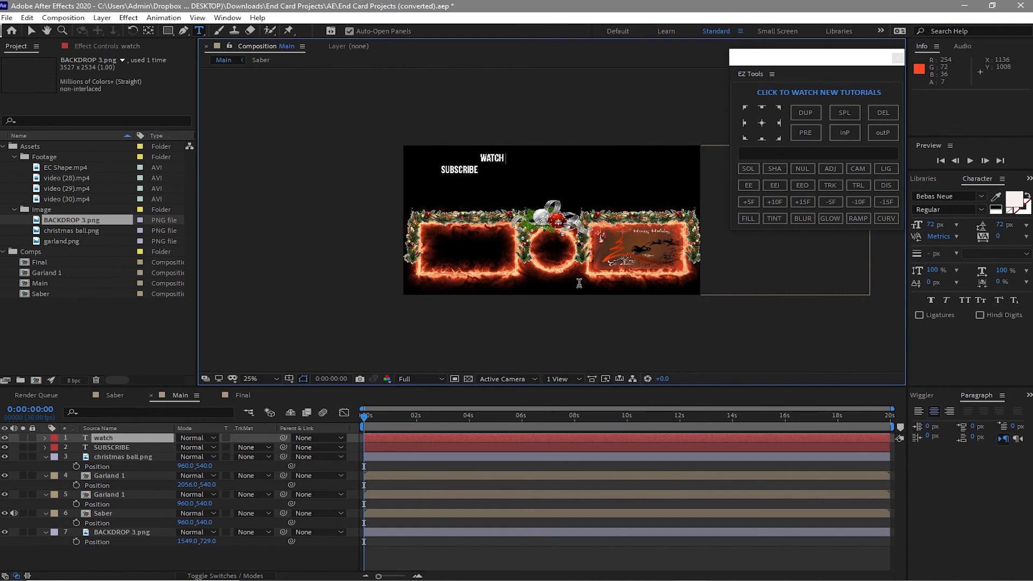
{"action": "type", "text": " next"}
{"action": "left_click", "coordinate": [31, 31]}
{"action": "left_click_drag", "start_coordinate": [493, 161], "coordinate": [467, 291]}
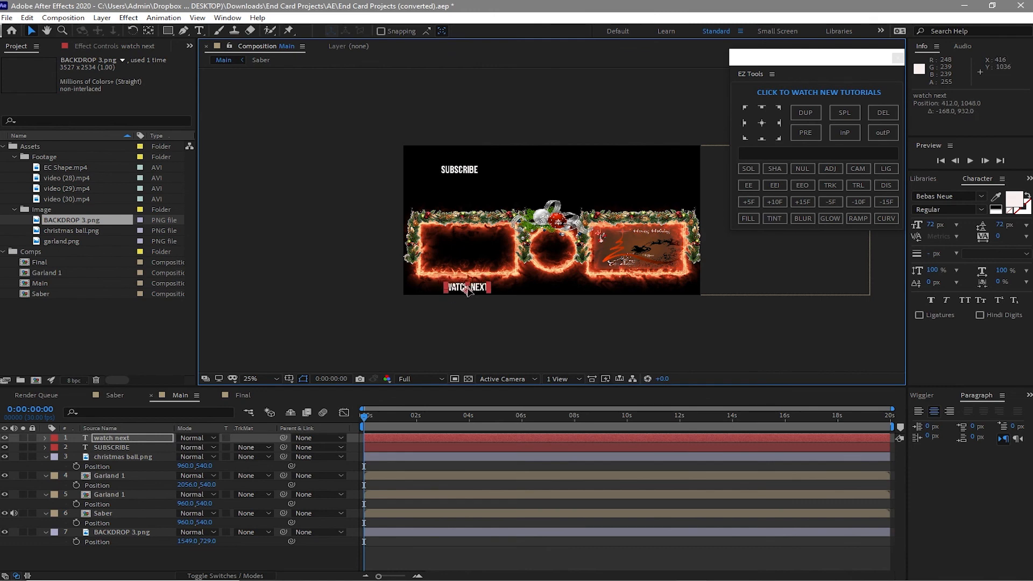
Step: Move the SUBSCRIBE text beneath the central circle to about 972, 1036
{"action": "left_click", "coordinate": [456, 170]}
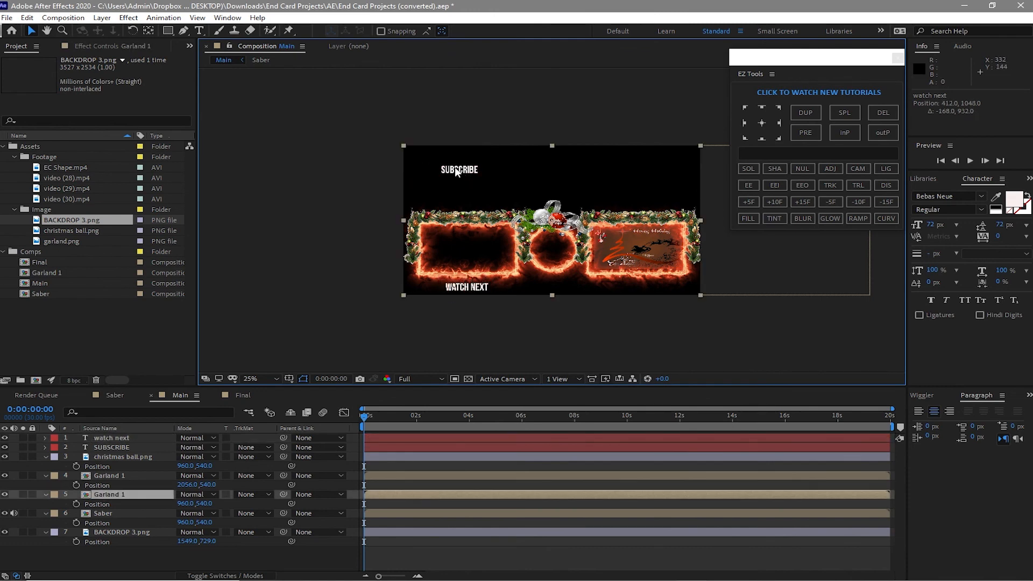
{"action": "left_click", "coordinate": [98, 449]}
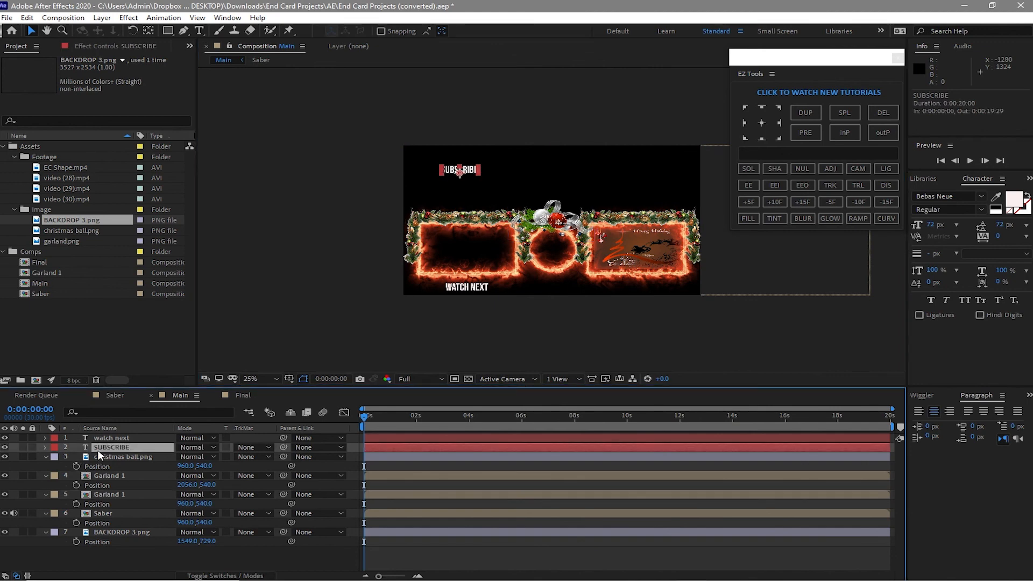
{"action": "left_click_drag", "start_coordinate": [459, 170], "coordinate": [554, 288]}
Step: Show the rulers, add a horizontal guide just under both texts and align SUBSCRIBE to it at 968, 1044
{"action": "left_click", "coordinate": [198, 18]}
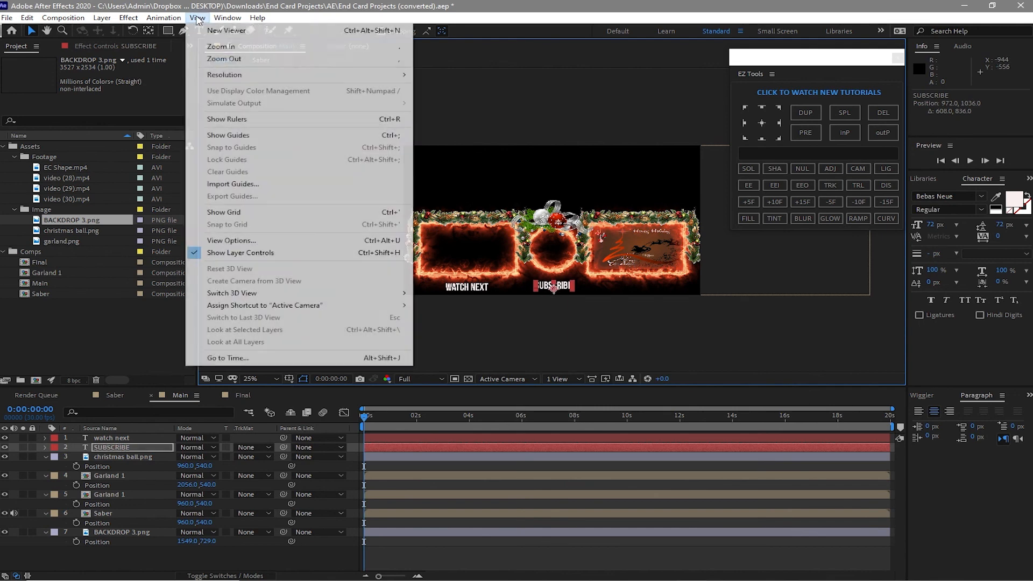
{"action": "left_click", "coordinate": [255, 120]}
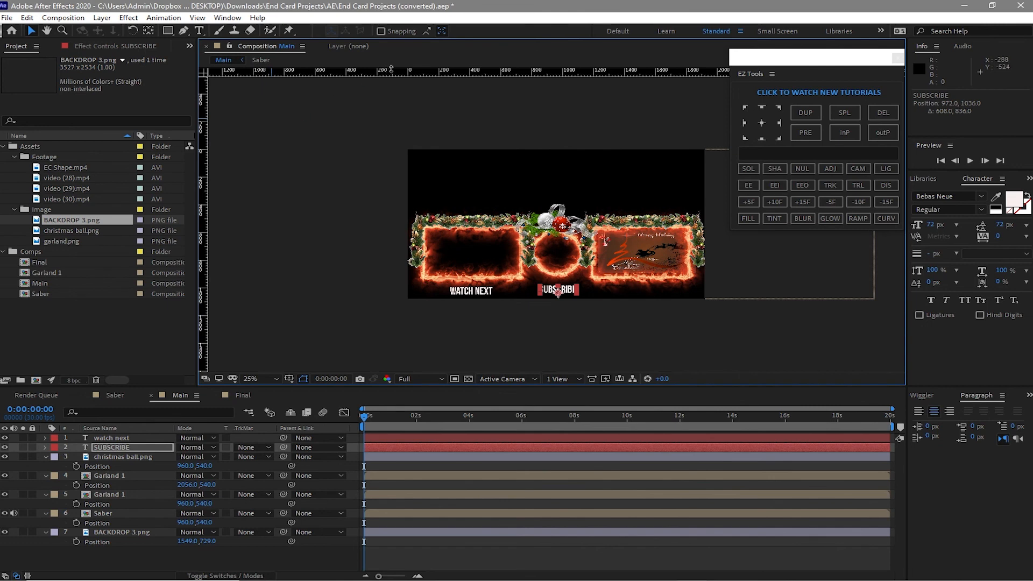
{"action": "left_click_drag", "start_coordinate": [411, 72], "coordinate": [435, 295]}
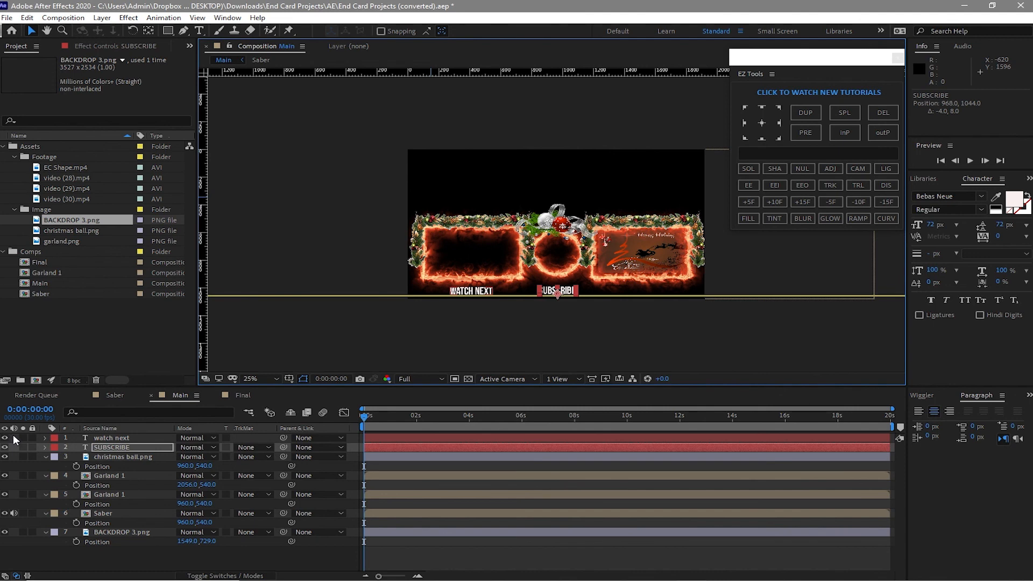
Step: Pre-compose the watch next and SUBSCRIBE layers as Text, moving all attributes into the new composition
{"action": "left_click_drag", "start_coordinate": [13, 437], "coordinate": [30, 444]}
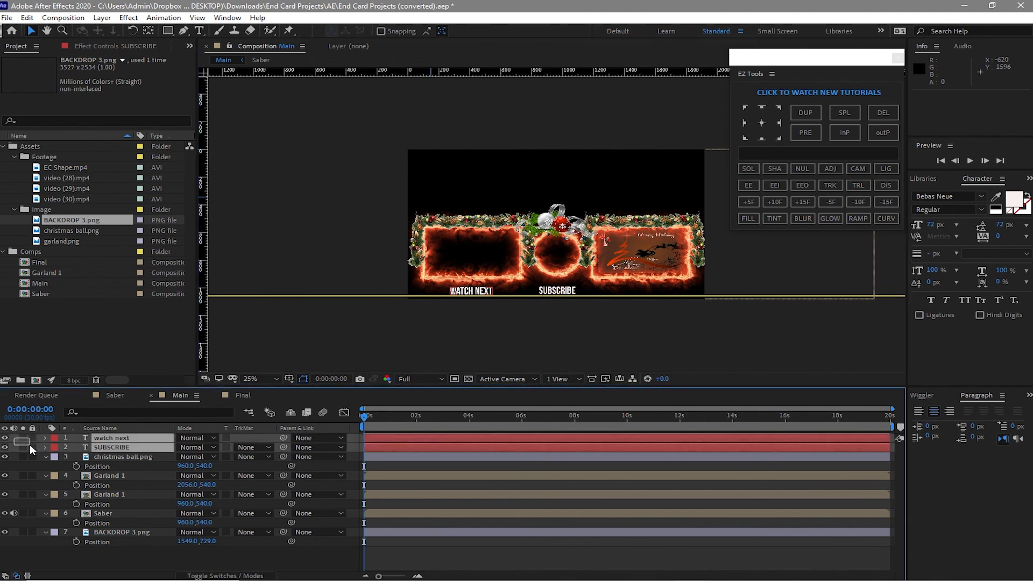
{"action": "right_click", "coordinate": [121, 446]}
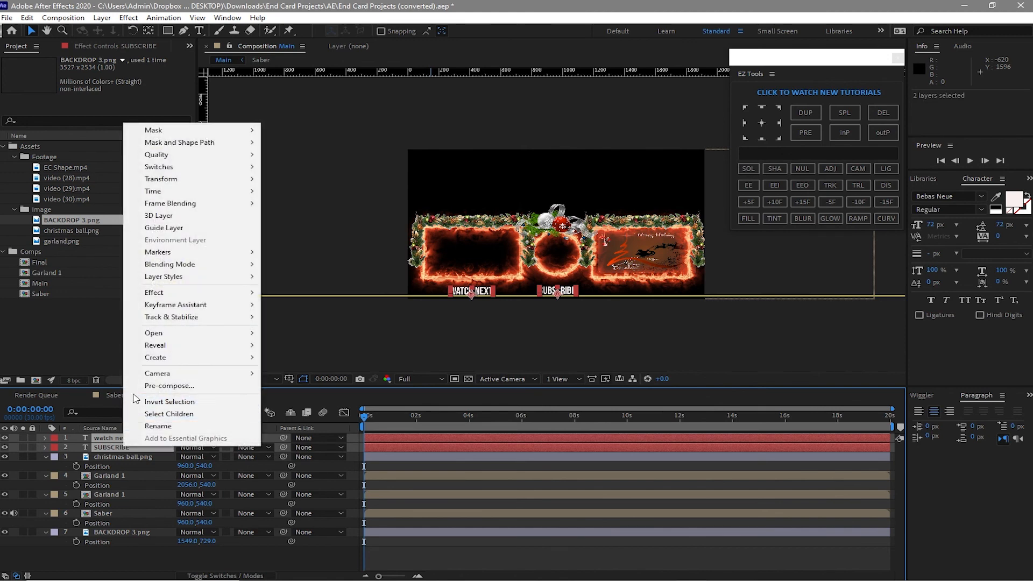
{"action": "left_click", "coordinate": [162, 386]}
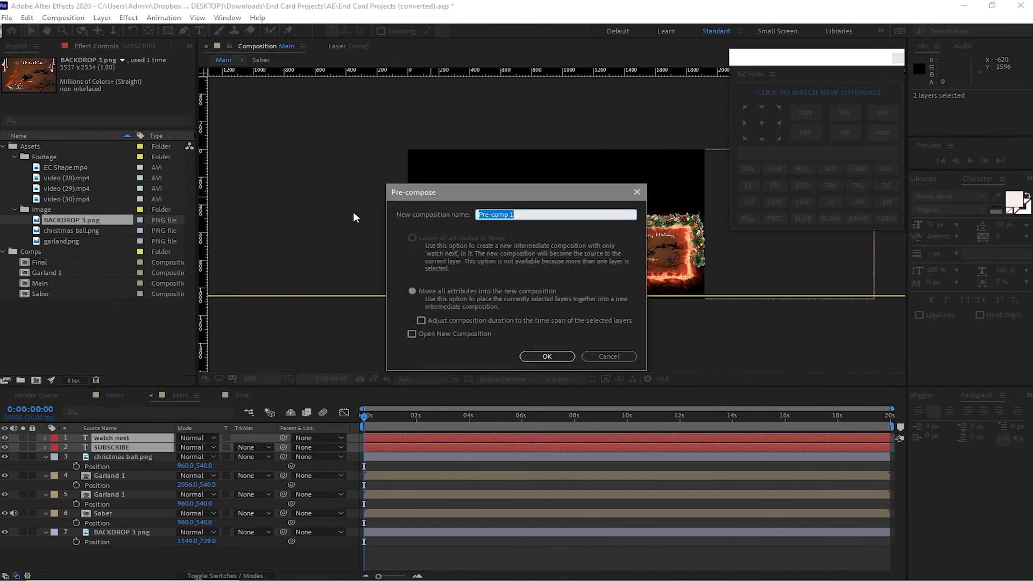
{"action": "type", "text": "Text"}
{"action": "left_click", "coordinate": [414, 291]}
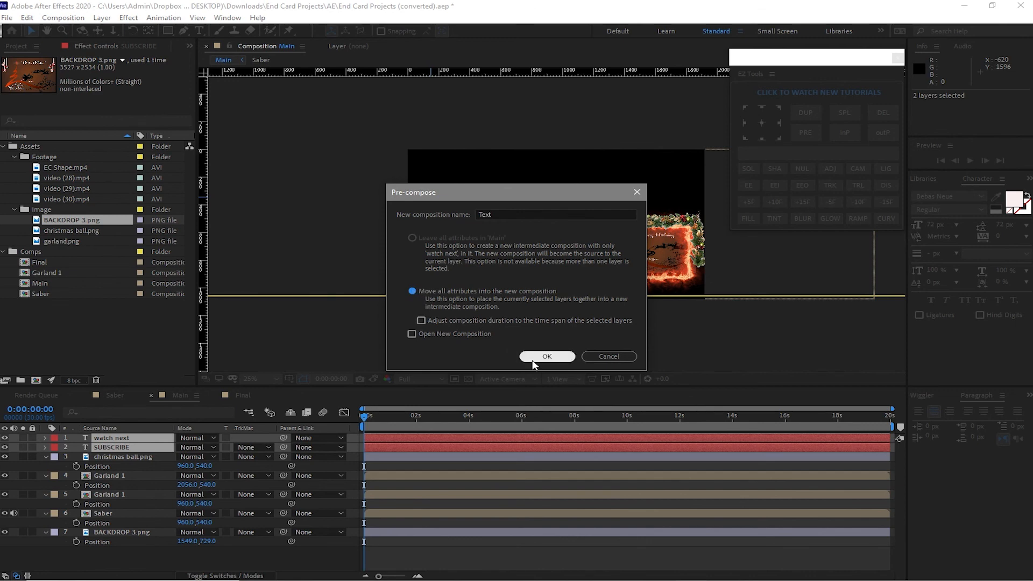
{"action": "left_click", "coordinate": [547, 356]}
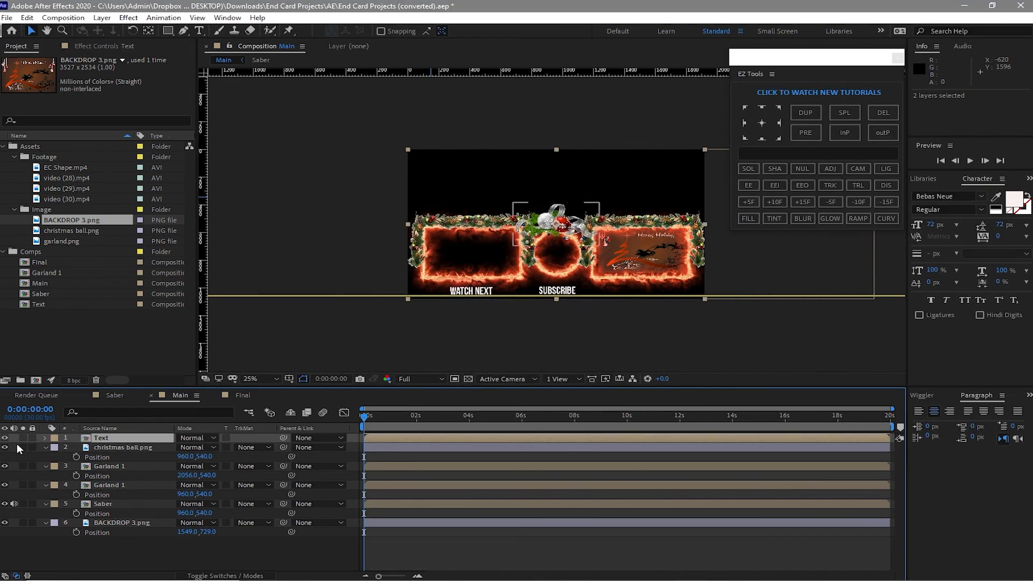
Step: Add a Drop Shadow layer style to the Text layer and set the shadow's opacity to 100%
{"action": "left_click", "coordinate": [101, 18]}
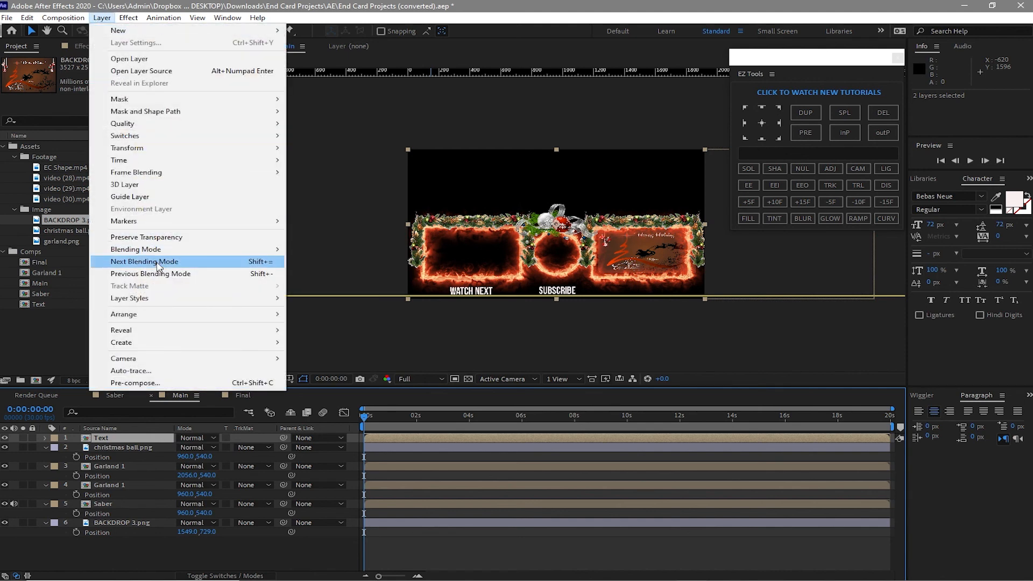
{"action": "mouse_move", "coordinate": [173, 299]}
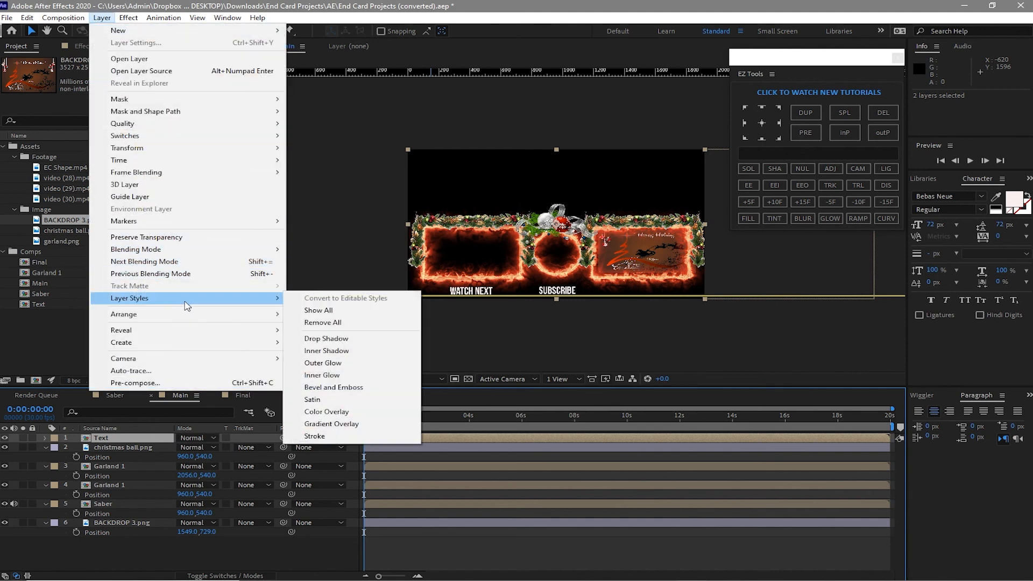
{"action": "left_click", "coordinate": [326, 339]}
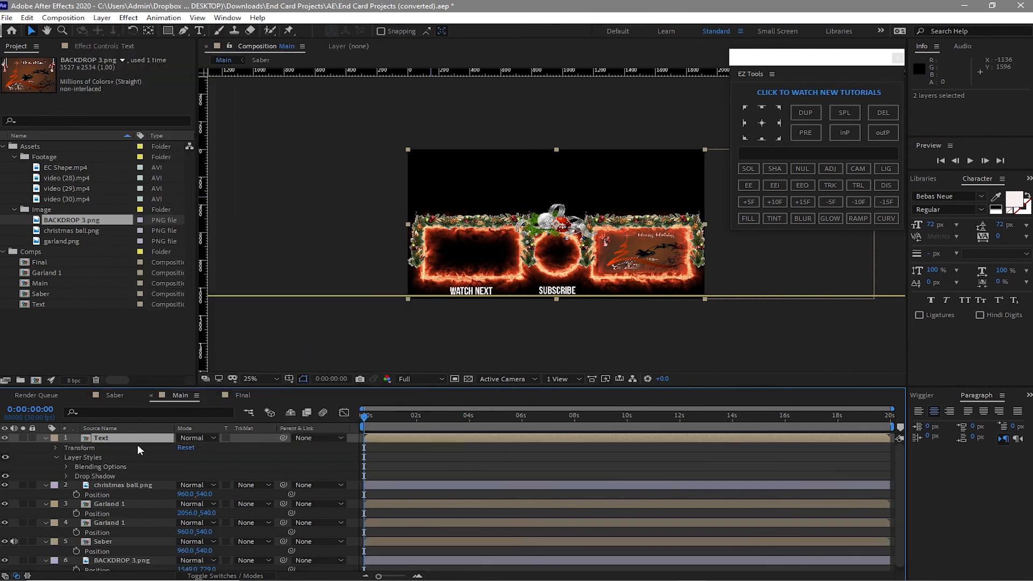
{"action": "left_click", "coordinate": [64, 475]}
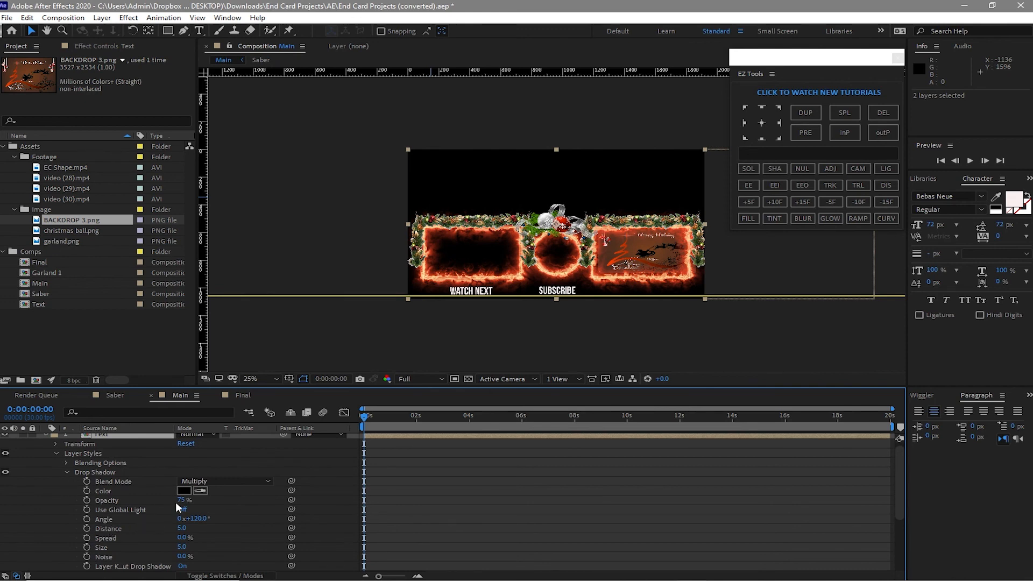
{"action": "left_click_drag", "start_coordinate": [182, 499], "coordinate": [259, 499]}
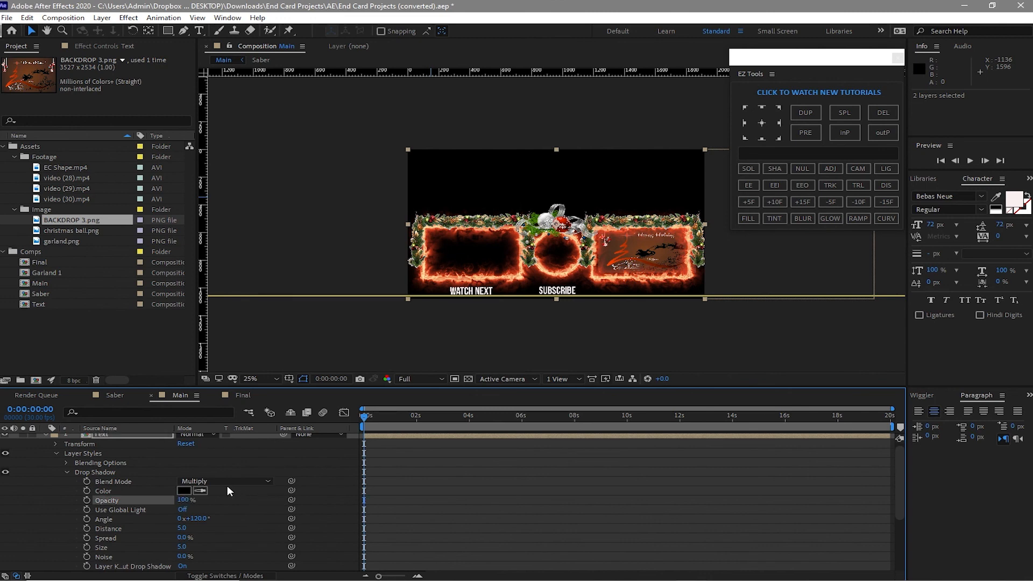
Step: Set the Text layer's drop shadow distance to 10, spread to 1% and size to 10
{"action": "left_click", "coordinate": [181, 528]}
{"action": "left_click", "coordinate": [181, 528]}
{"action": "type", "text": "10"}
{"action": "key", "text": "Tab"}
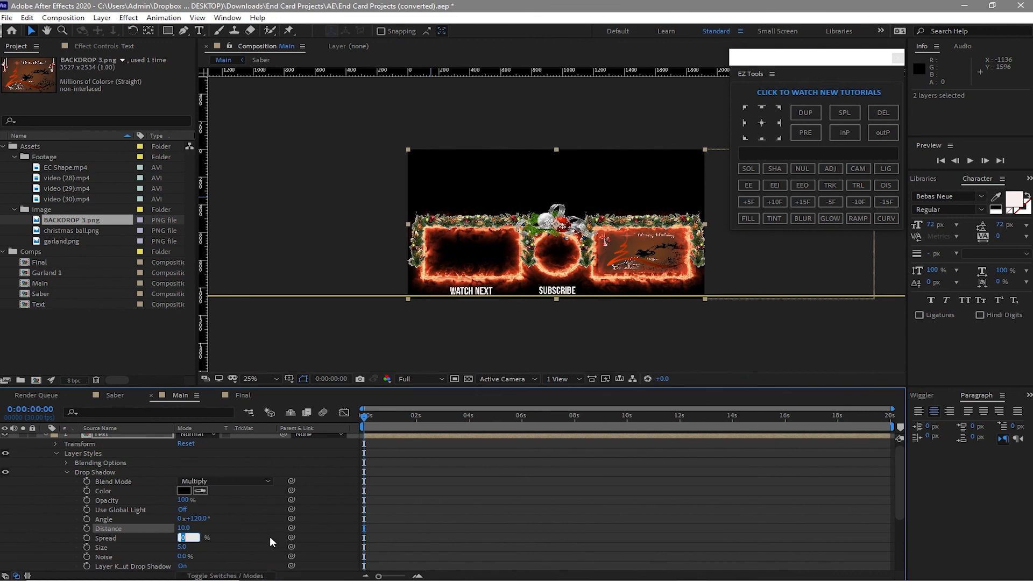
{"action": "type", "text": "1"}
{"action": "left_click", "coordinate": [182, 549]}
{"action": "type", "text": "10"}
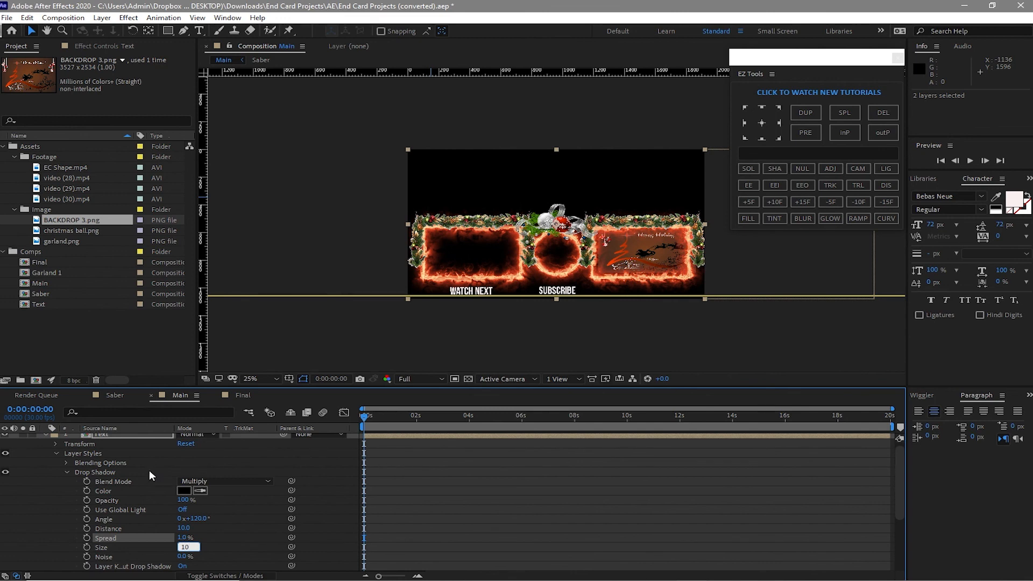
Step: Collapse the expanded properties of the Text, christmas ball, Garland, Saber and BACKDROP 3 layers in the Main composition
{"action": "left_click", "coordinate": [66, 473]}
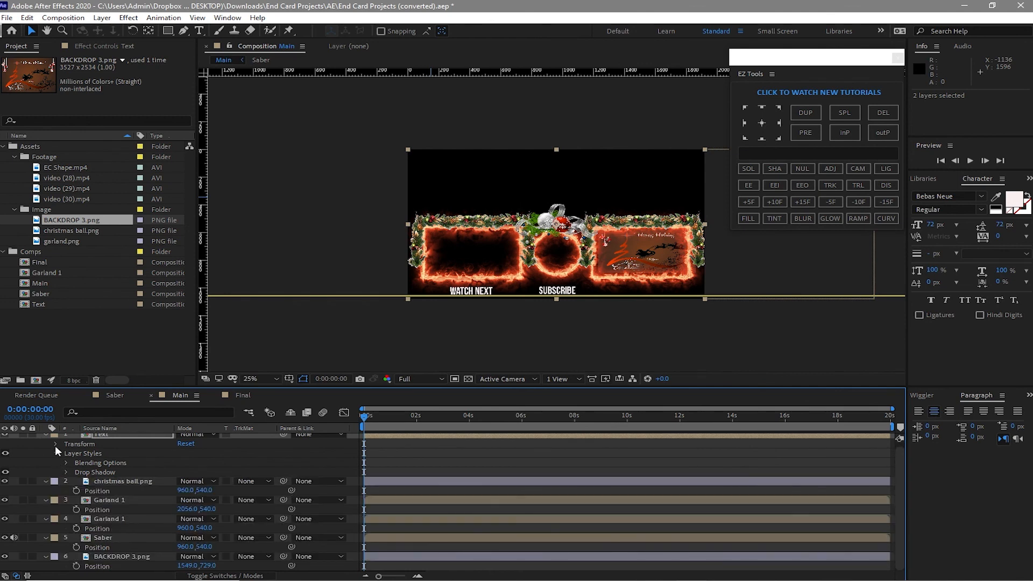
{"action": "left_click", "coordinate": [58, 453]}
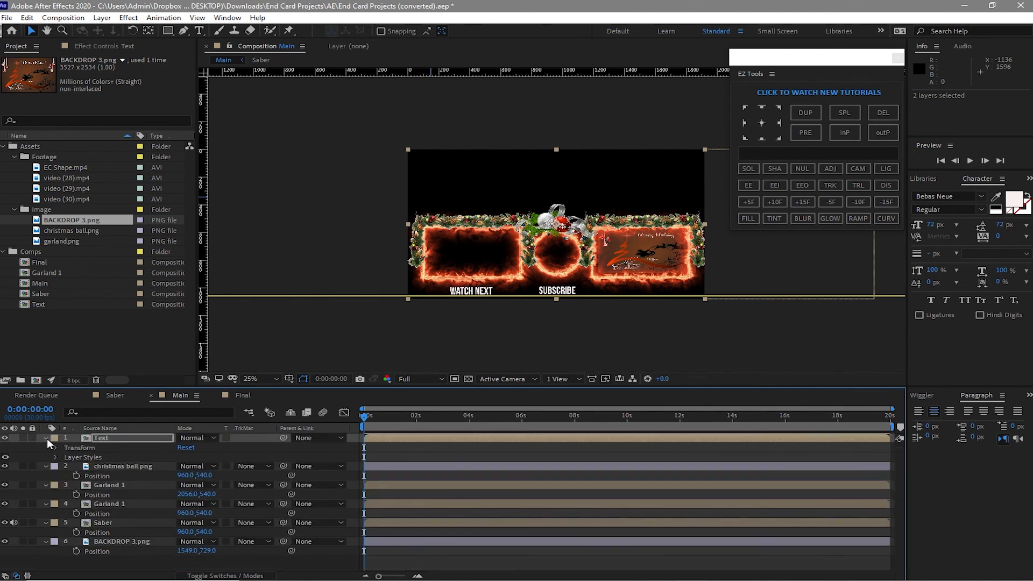
{"action": "left_click", "coordinate": [47, 438]}
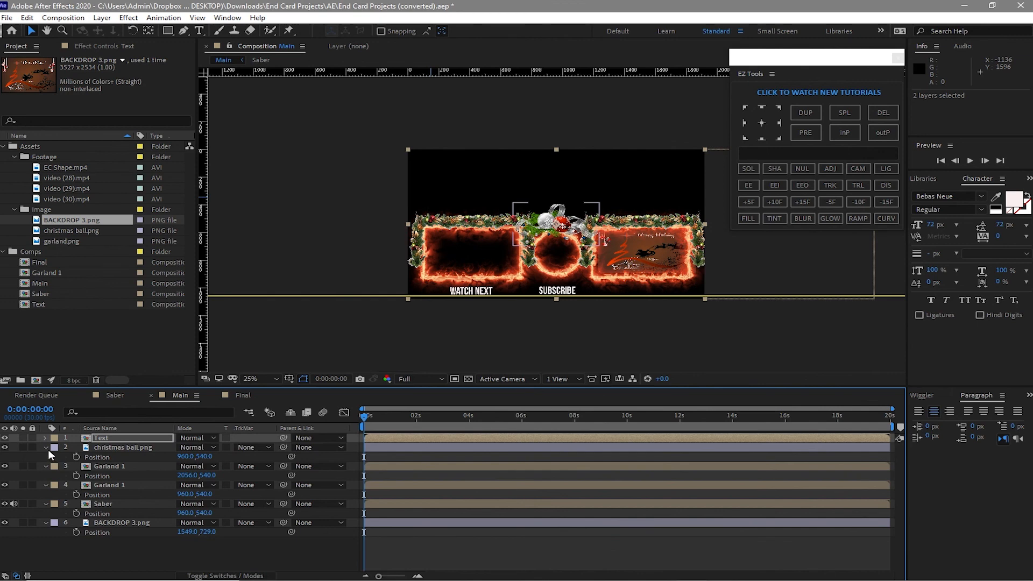
{"action": "left_click", "coordinate": [46, 447]}
{"action": "left_click", "coordinate": [47, 456]}
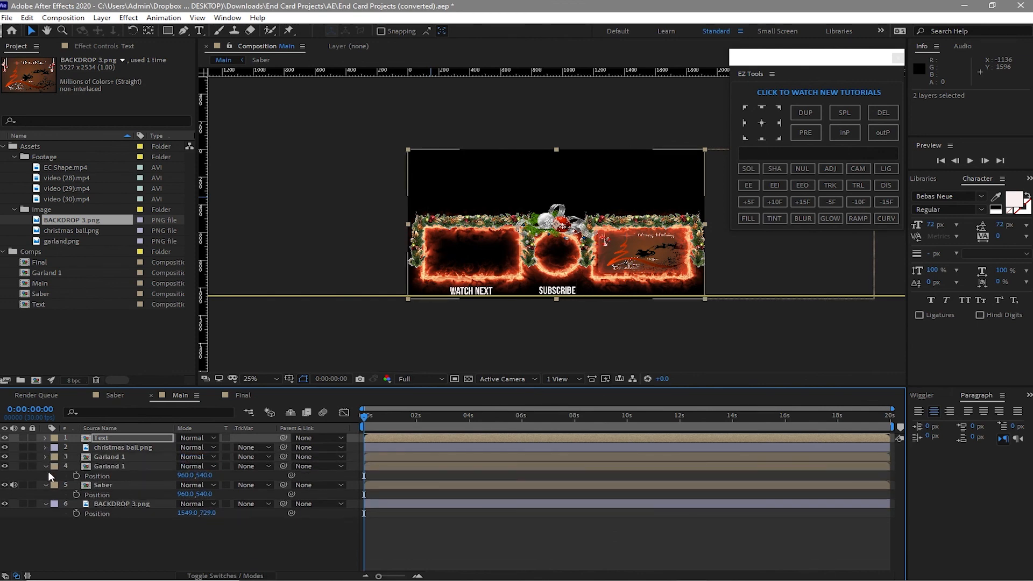
{"action": "left_click", "coordinate": [45, 466]}
{"action": "left_click", "coordinate": [47, 474]}
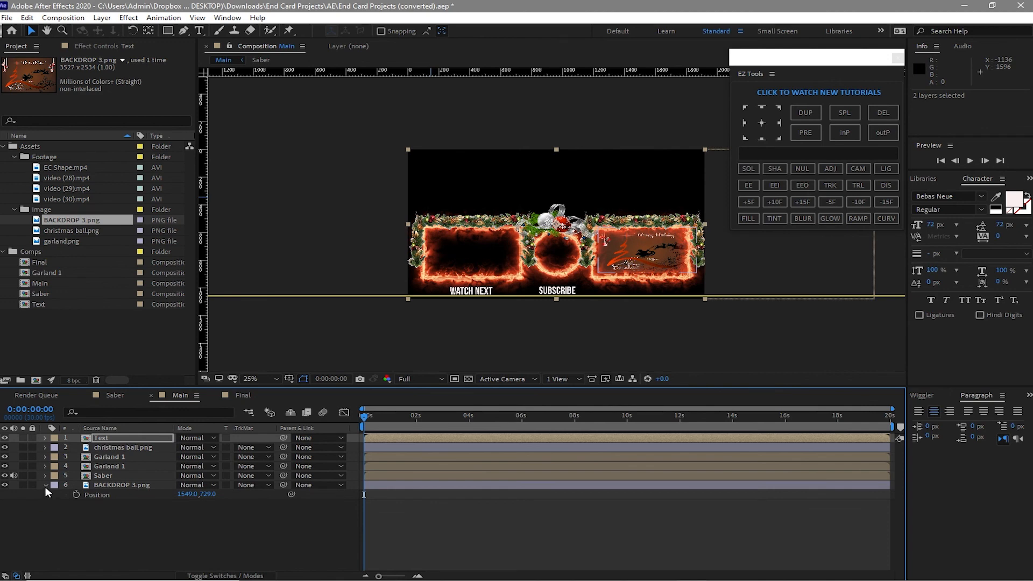
{"action": "left_click", "coordinate": [45, 484]}
Step: Add video (28), (29) and (30) to the Final composition, with (29) starting where (30) ends and (28) starting at 0:00:23:05
{"action": "left_click", "coordinate": [241, 396]}
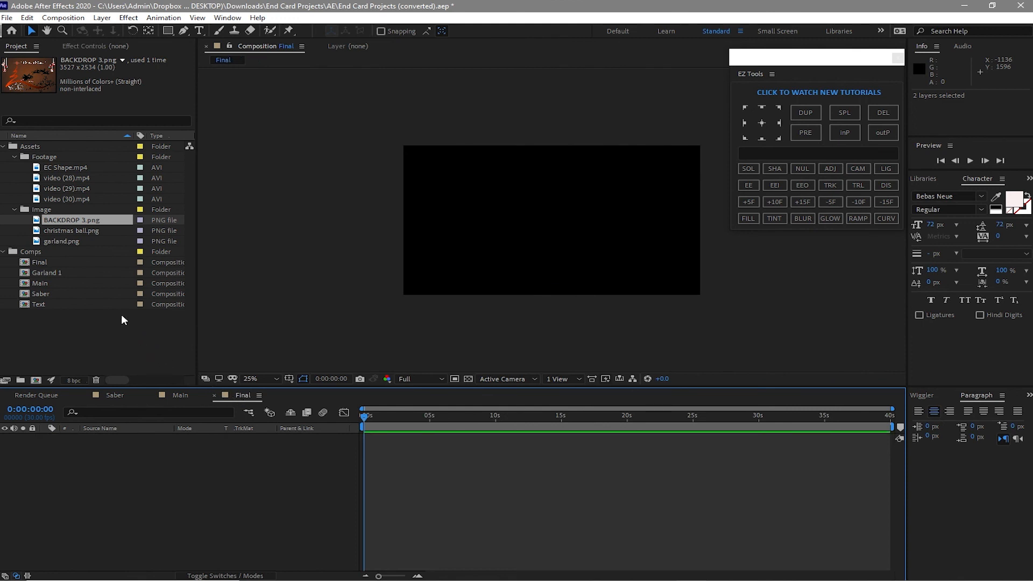
{"action": "left_click_drag", "start_coordinate": [15, 176], "coordinate": [41, 484]}
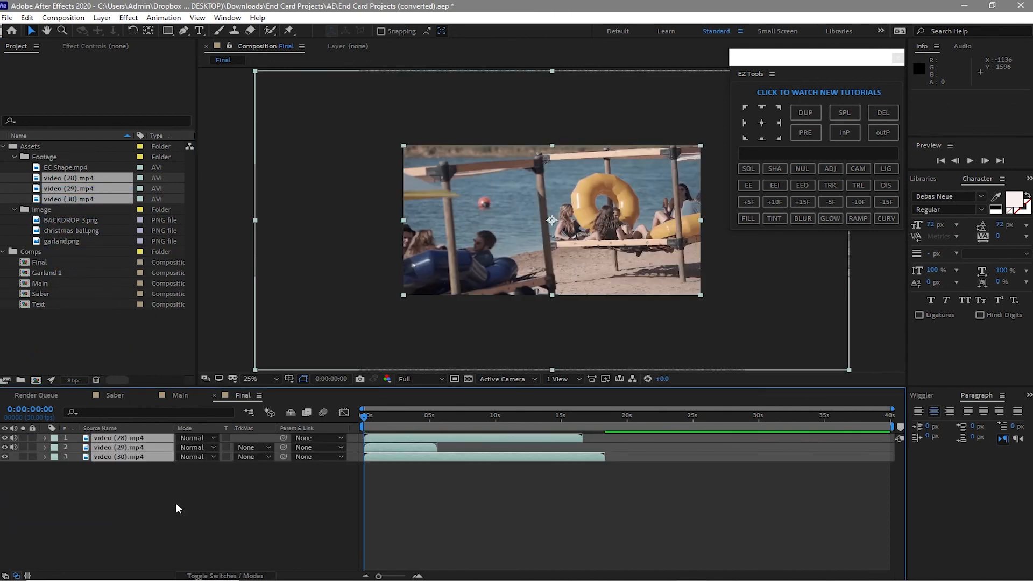
{"action": "left_click", "coordinate": [360, 486]}
{"action": "left_click_drag", "start_coordinate": [391, 448], "coordinate": [618, 457]}
{"action": "left_click", "coordinate": [603, 415]}
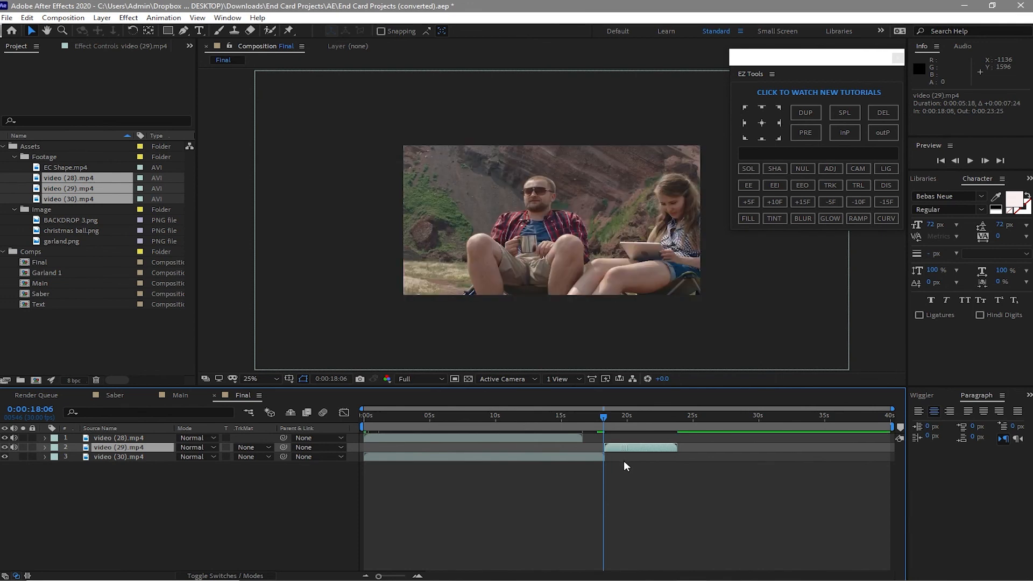
{"action": "left_click_drag", "start_coordinate": [549, 434], "coordinate": [856, 435]}
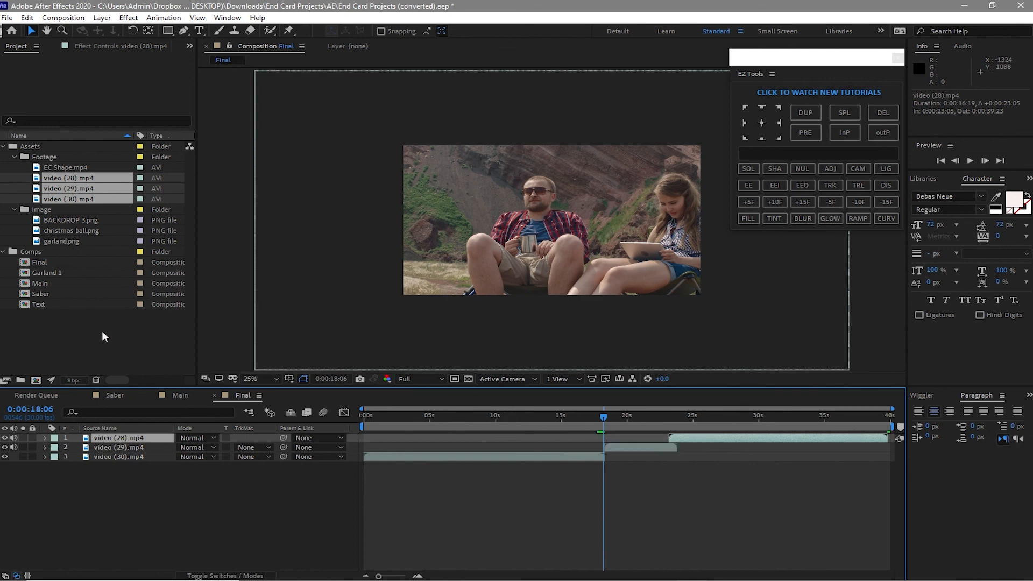
Step: Add the Main composition as the top layer of Final, starting at about 20 seconds
{"action": "left_click", "coordinate": [94, 343]}
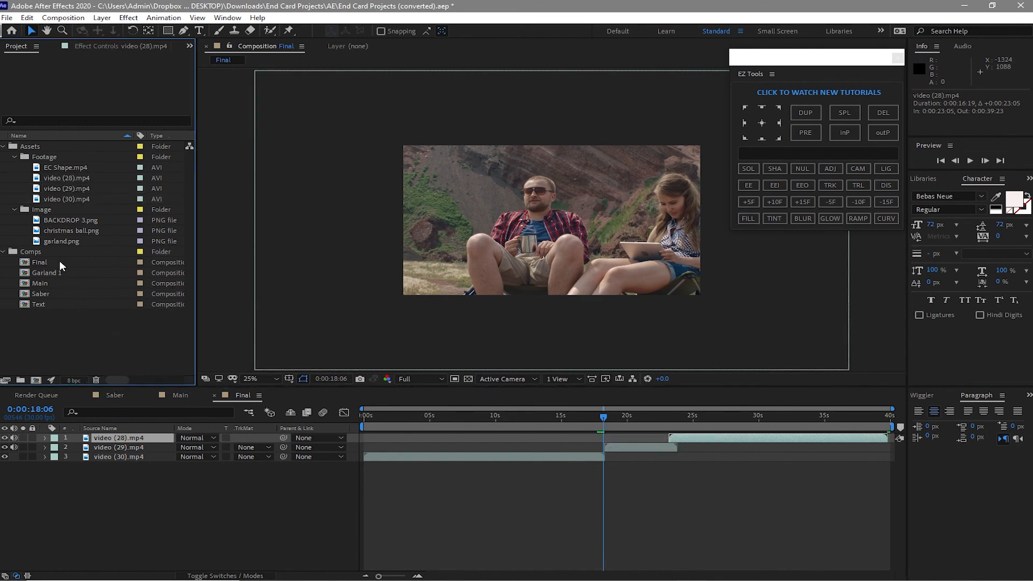
{"action": "left_click_drag", "start_coordinate": [59, 285], "coordinate": [81, 435]}
{"action": "left_click_drag", "start_coordinate": [384, 435], "coordinate": [643, 438]}
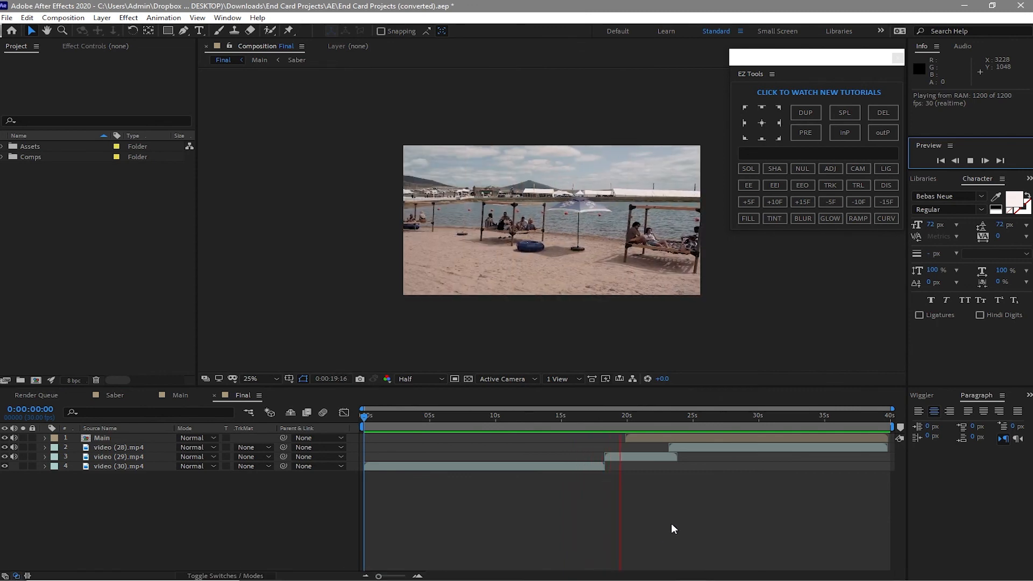
Step: Preview the assembled Final composition from its beginning to check the end card over the footage
{"action": "mouse_move", "coordinate": [526, 571]}
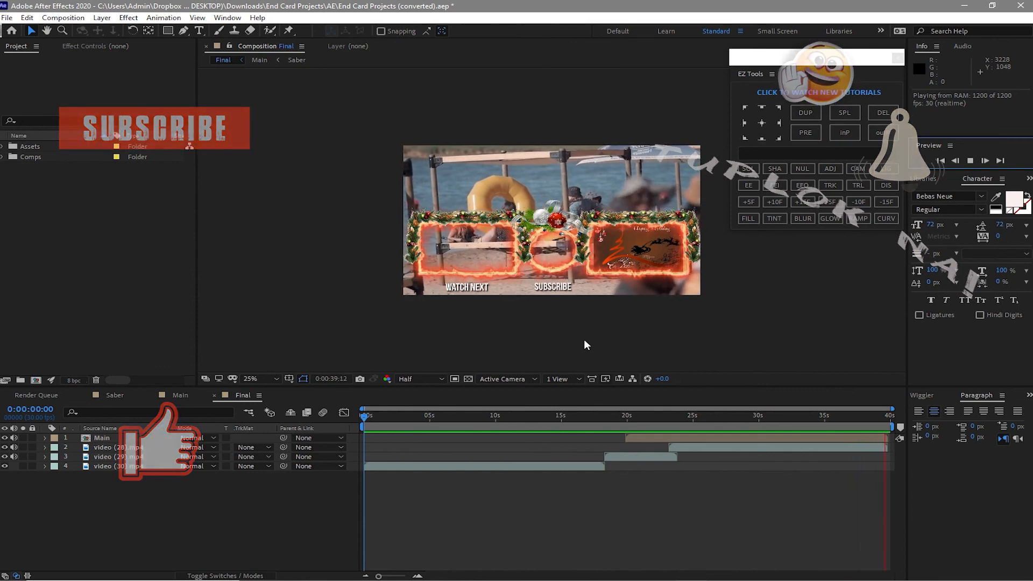
{"action": "left_click", "coordinate": [678, 528]}
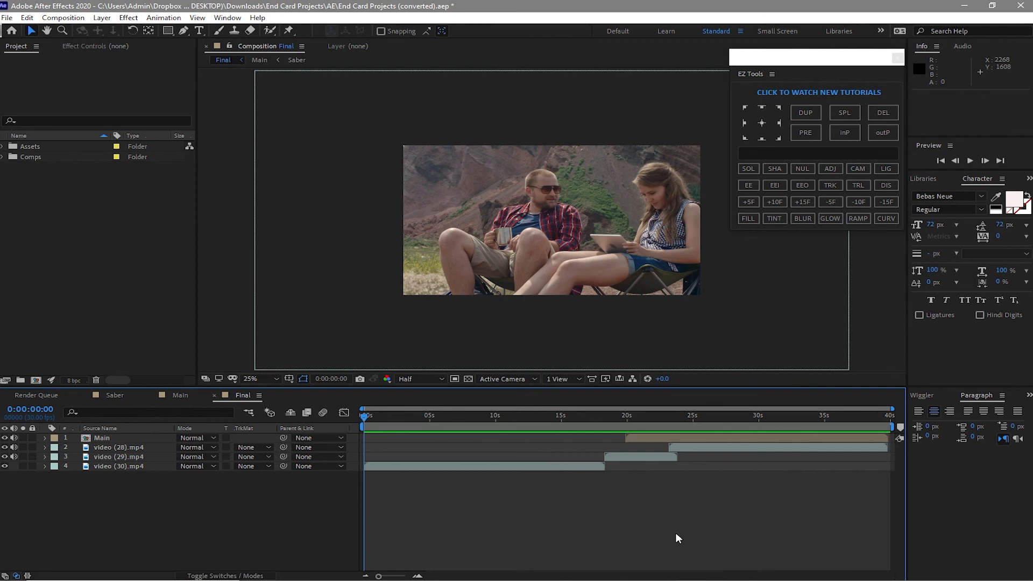
{"action": "key", "text": "space"}
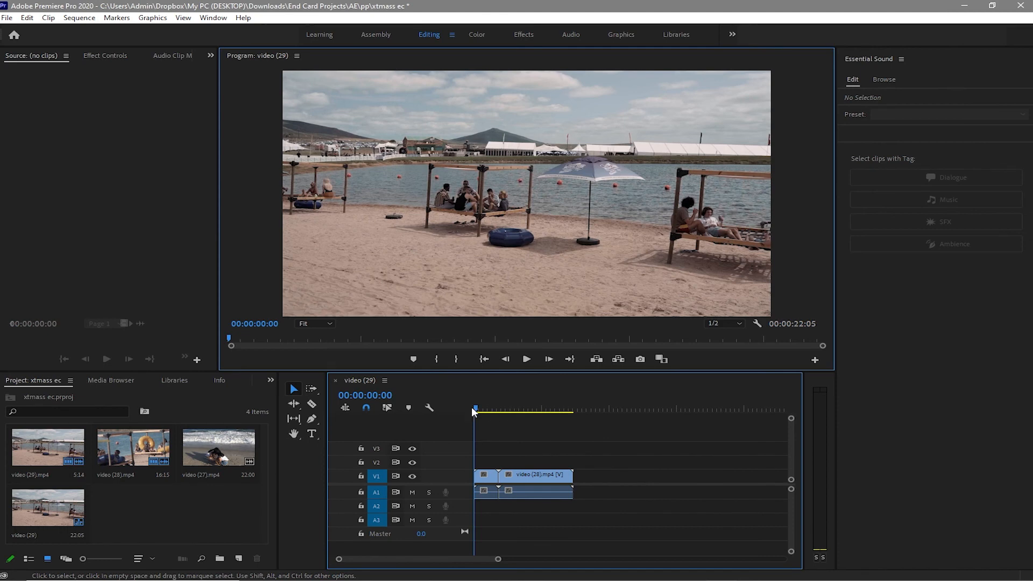
Step: Switch to Premiere Pro and import the Final clip from the pp folder into the xtmass ec project
{"action": "mouse_move", "coordinate": [476, 411]}
{"action": "left_mouse_down"}
{"action": "mouse_move", "coordinate": [572, 428]}
{"action": "mouse_move", "coordinate": [474, 407]}
{"action": "left_mouse_up"}
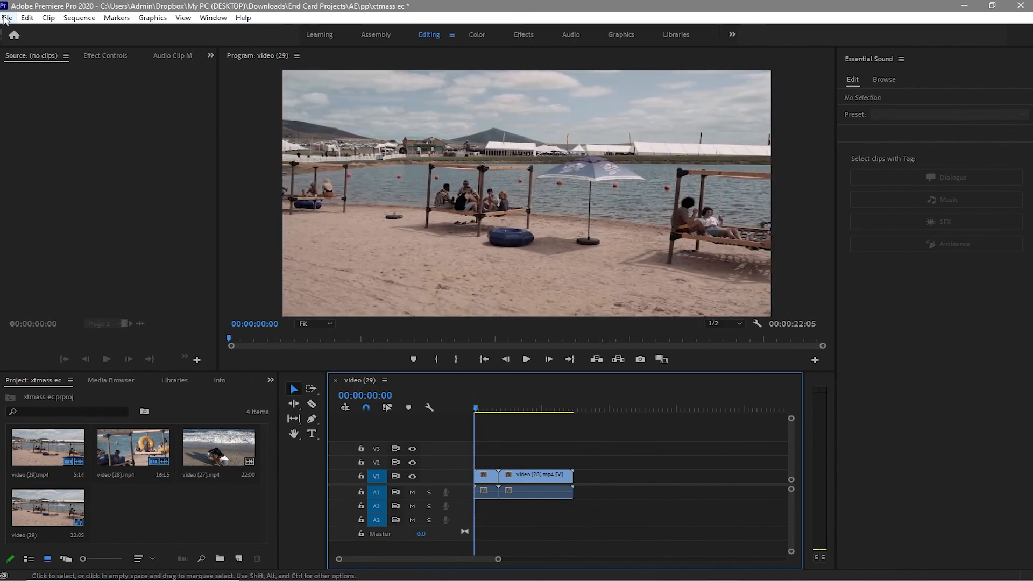
{"action": "left_click", "coordinate": [7, 18]}
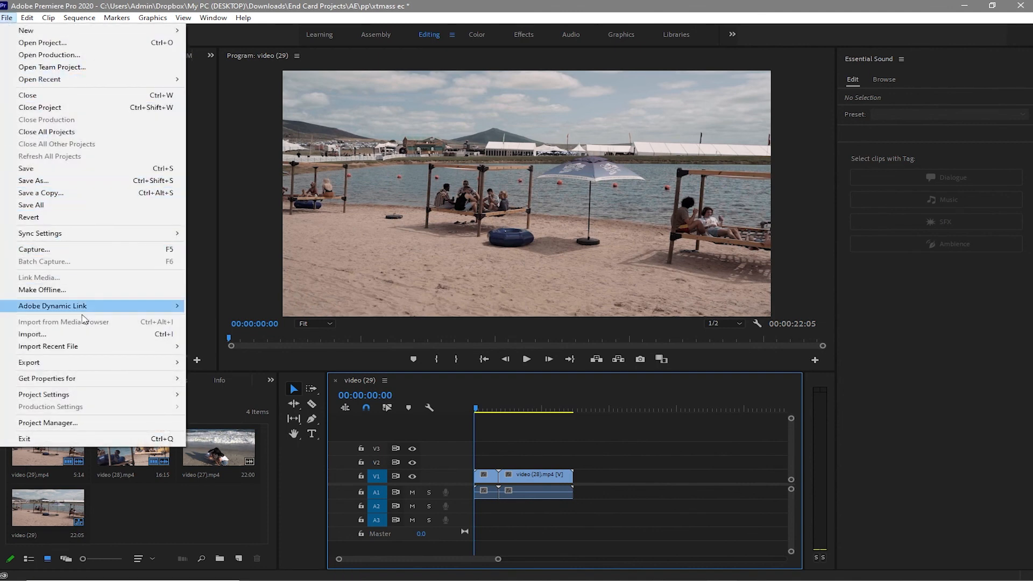
{"action": "left_click", "coordinate": [97, 340]}
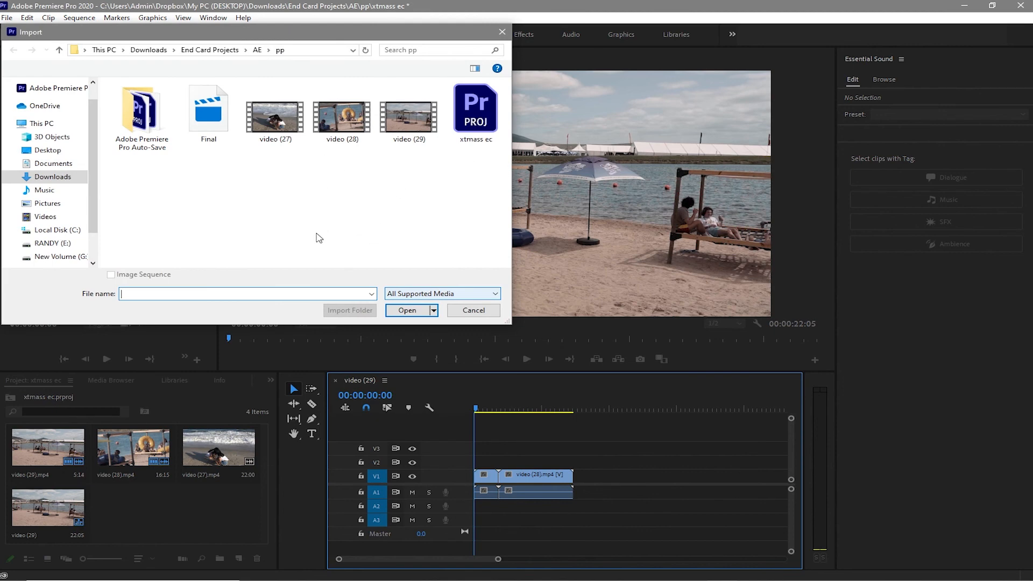
{"action": "left_click", "coordinate": [215, 129]}
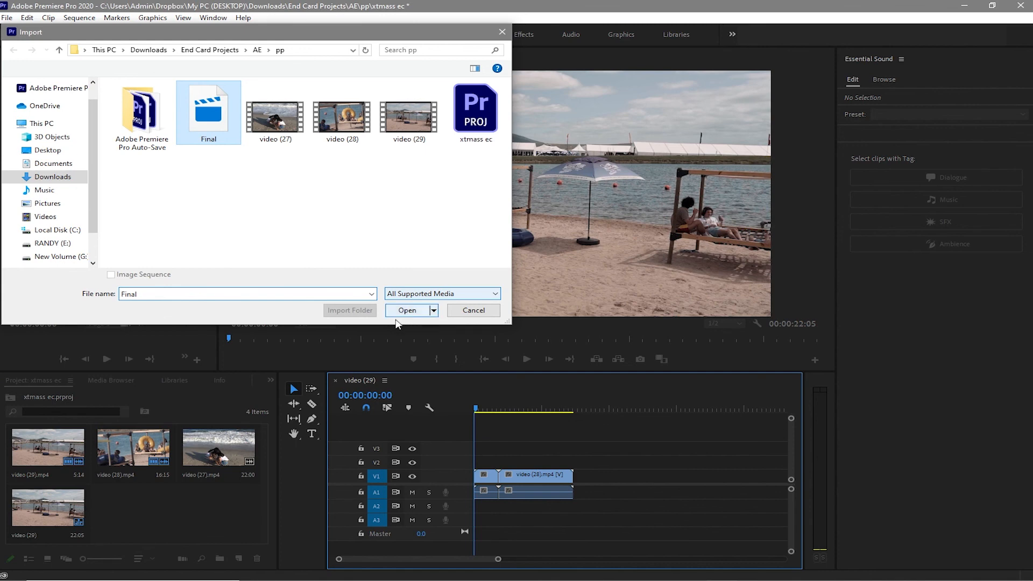
{"action": "left_click", "coordinate": [407, 310]}
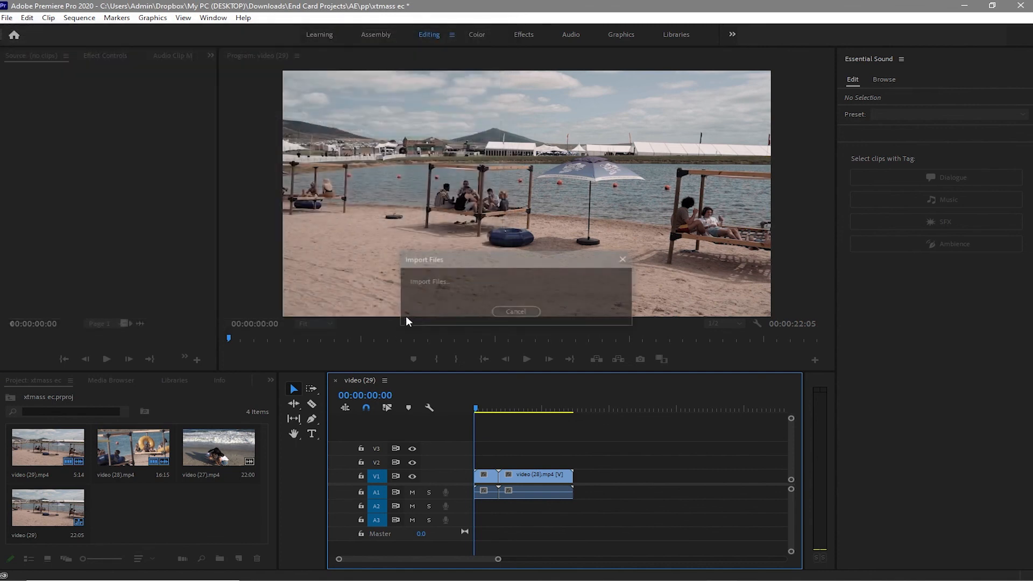
Step: Place Final.mov on V2 over the footage so it ends together with video (28).mp4, and play the sequence
{"action": "left_click", "coordinate": [232, 530]}
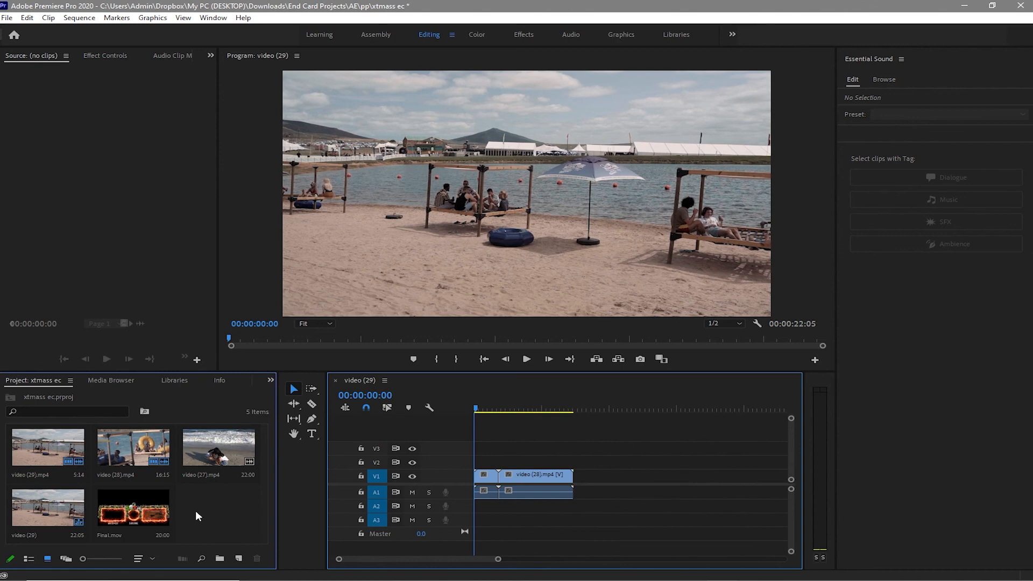
{"action": "left_click_drag", "start_coordinate": [133, 509], "coordinate": [520, 461]}
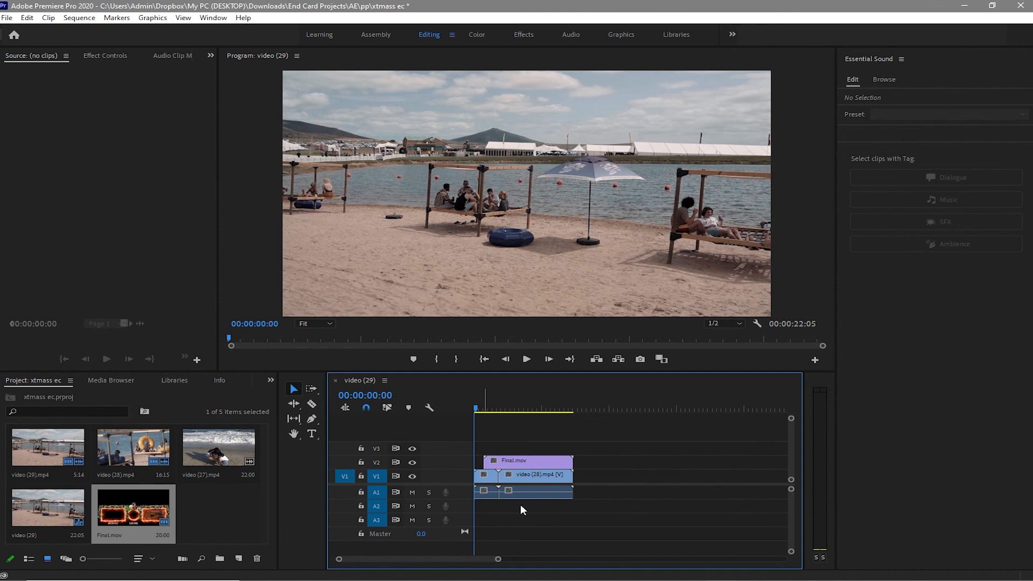
{"action": "left_click", "coordinate": [526, 359]}
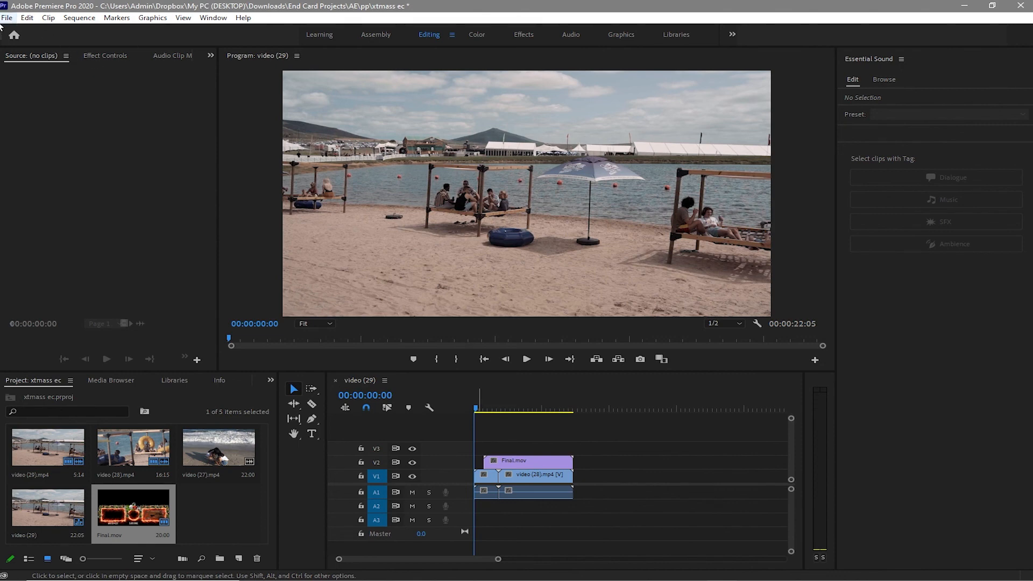
Step: Set up a media export of the sequence in H.264 format with Use Maximum Render Quality and Render at Maximum Depth enabled
{"action": "left_click", "coordinate": [5, 18]}
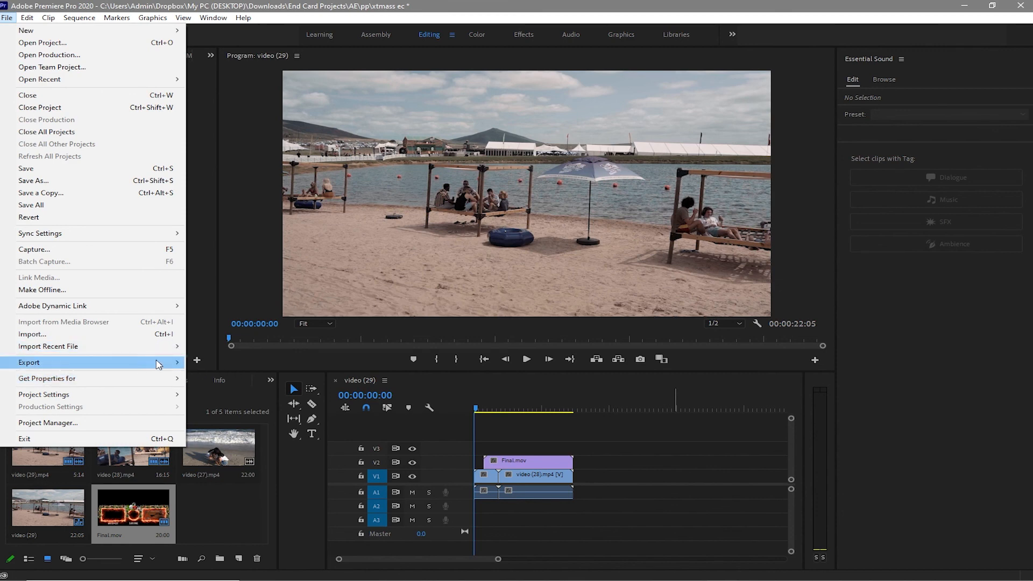
{"action": "mouse_move", "coordinate": [160, 366]}
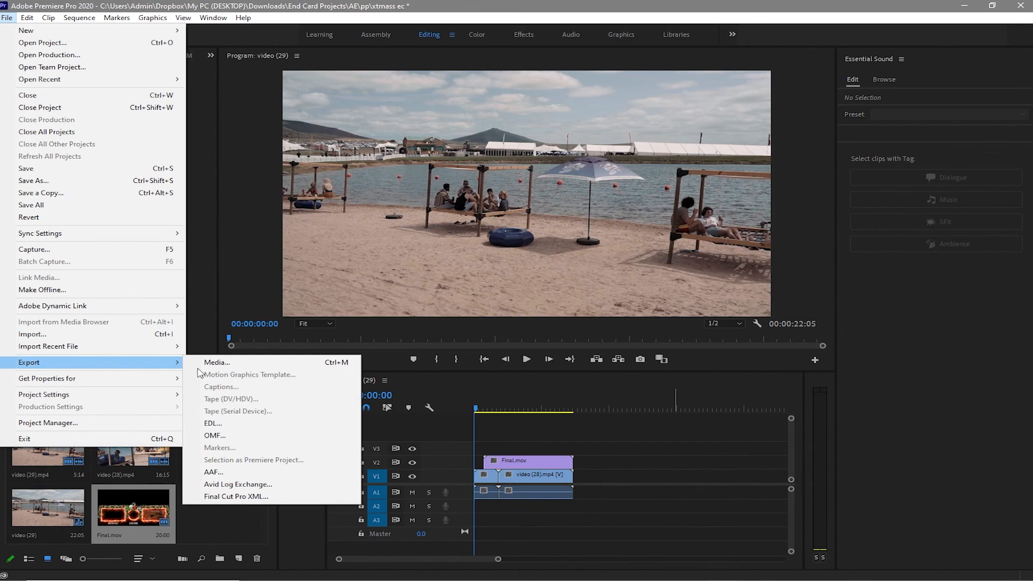
{"action": "left_click", "coordinate": [229, 363]}
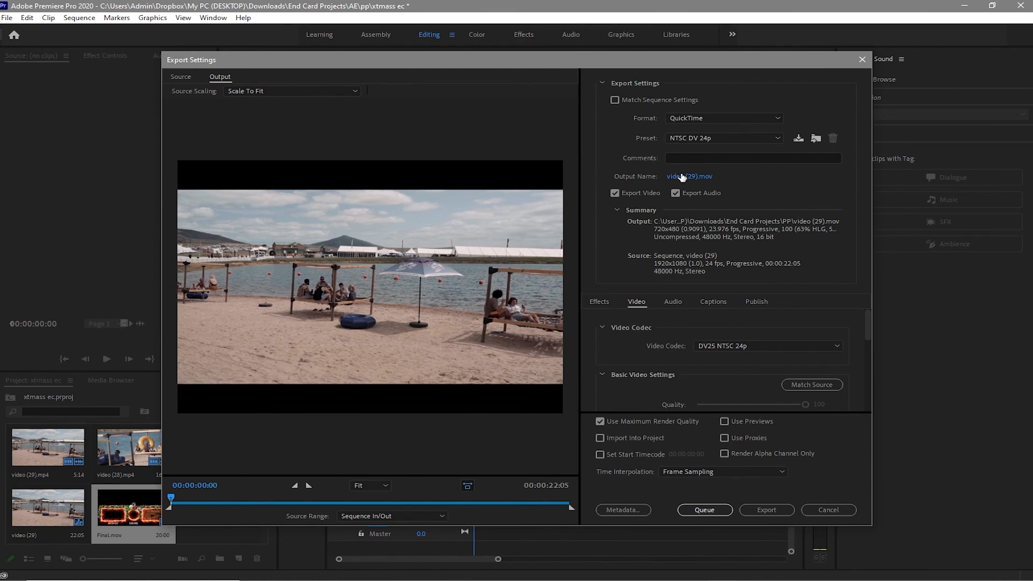
{"action": "left_click", "coordinate": [687, 118]}
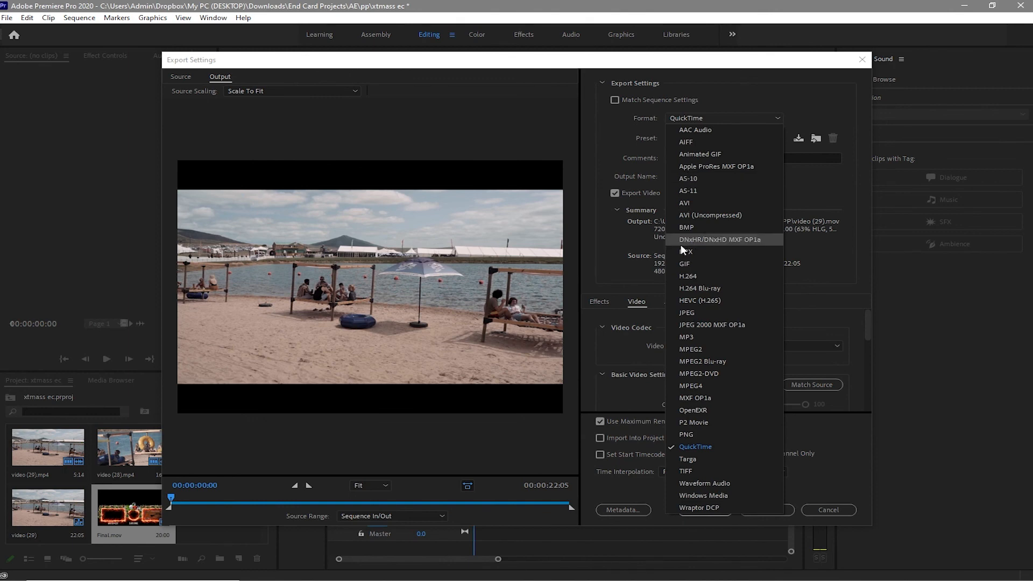
{"action": "left_click", "coordinate": [695, 277]}
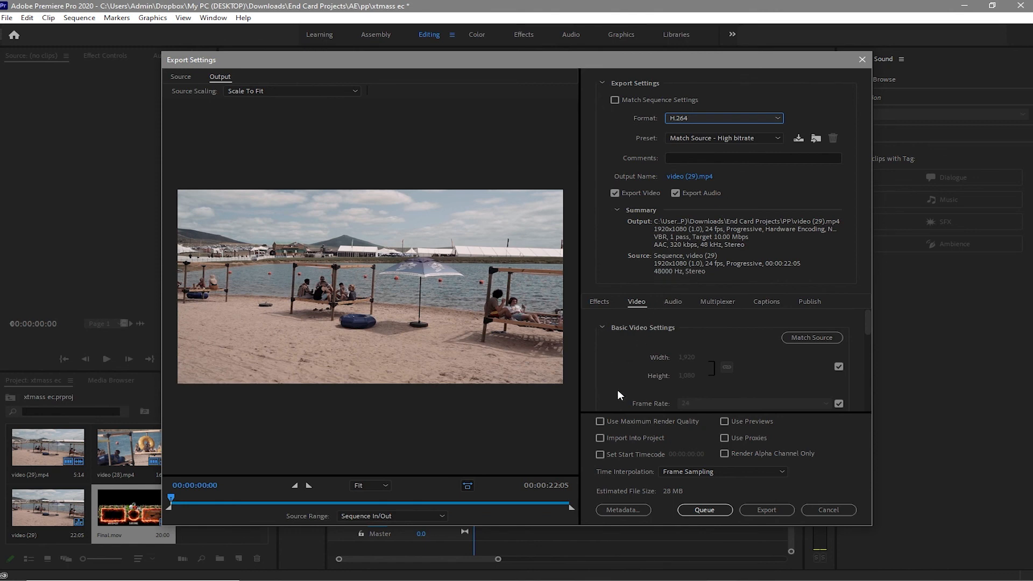
{"action": "left_click", "coordinate": [602, 422]}
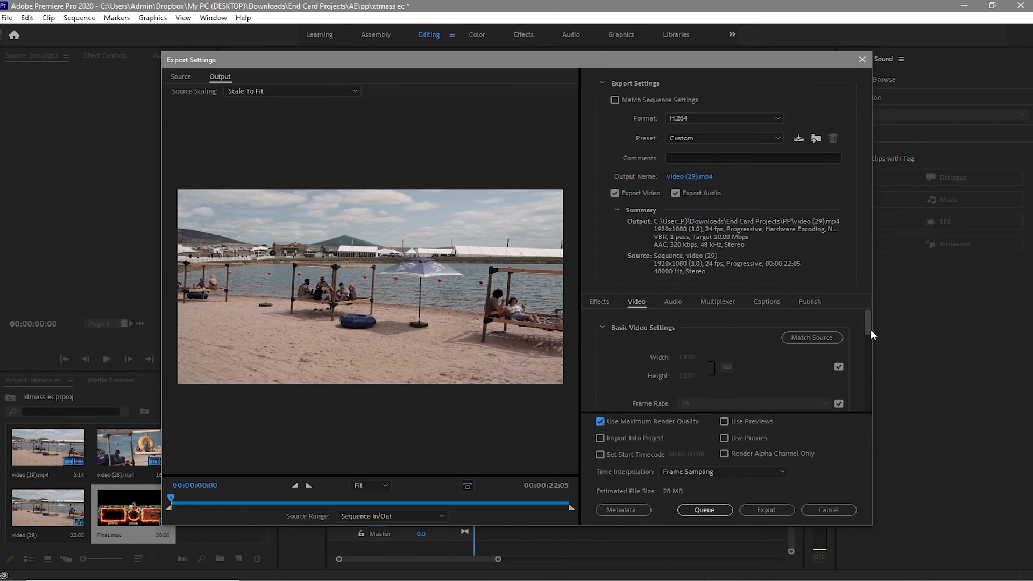
{"action": "left_click_drag", "start_coordinate": [870, 329], "coordinate": [859, 348]}
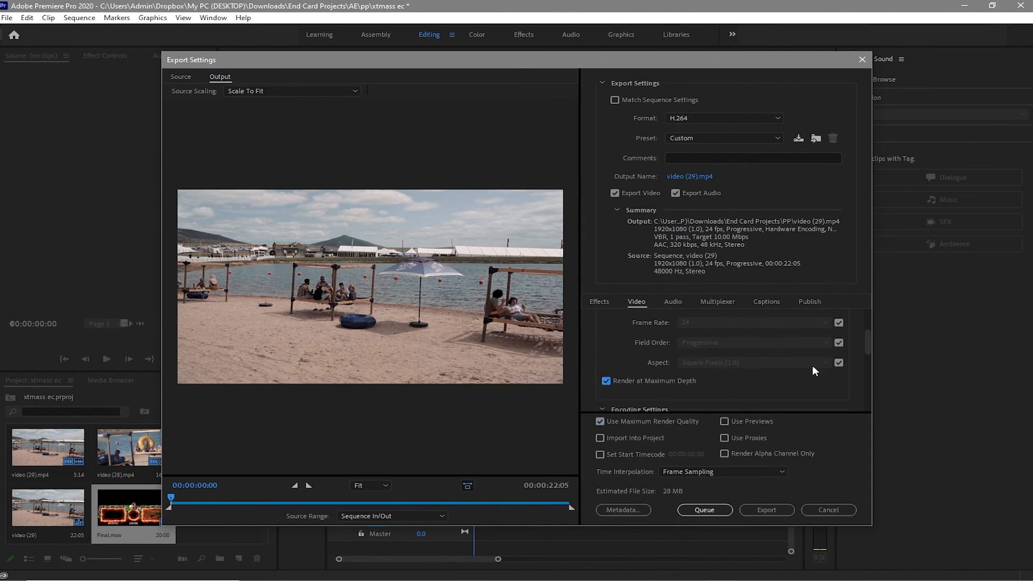
Step: Unlock the export's encoding profile and level from source matching, with the profile set to High and the level at 4.1
{"action": "left_click_drag", "start_coordinate": [865, 345], "coordinate": [867, 364]}
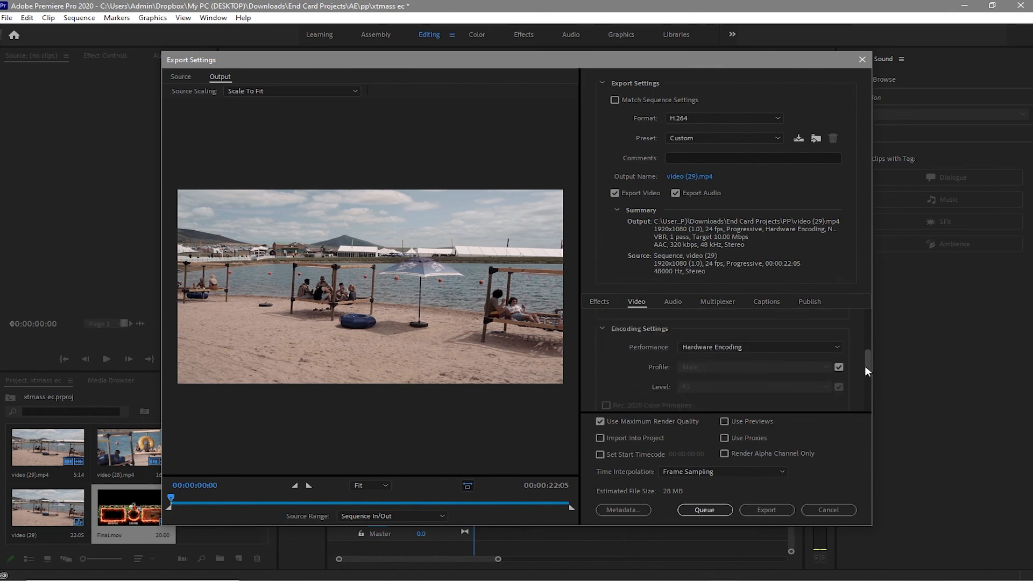
{"action": "left_click", "coordinate": [841, 366]}
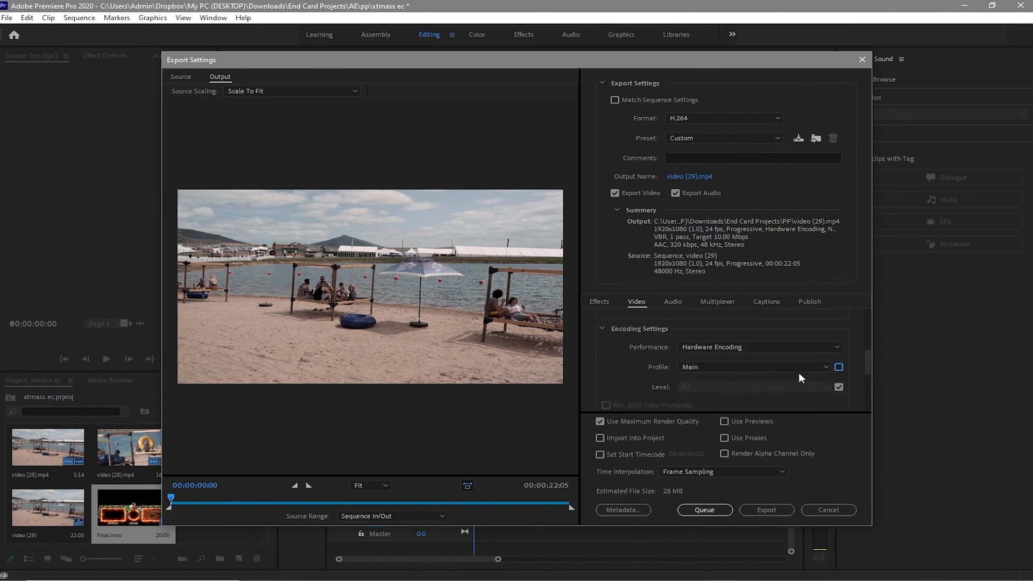
{"action": "left_click", "coordinate": [795, 368]}
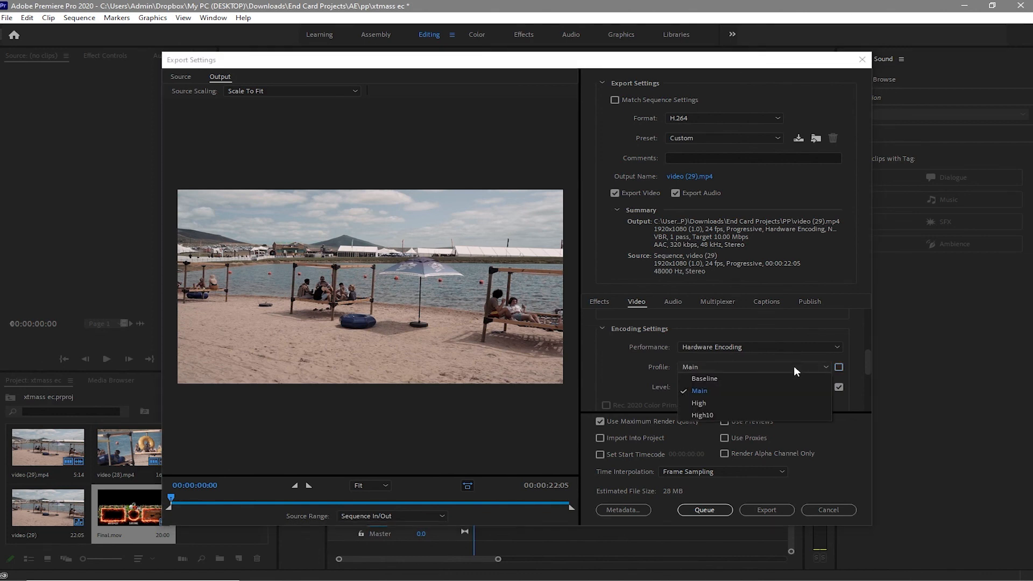
{"action": "left_click", "coordinate": [766, 401]}
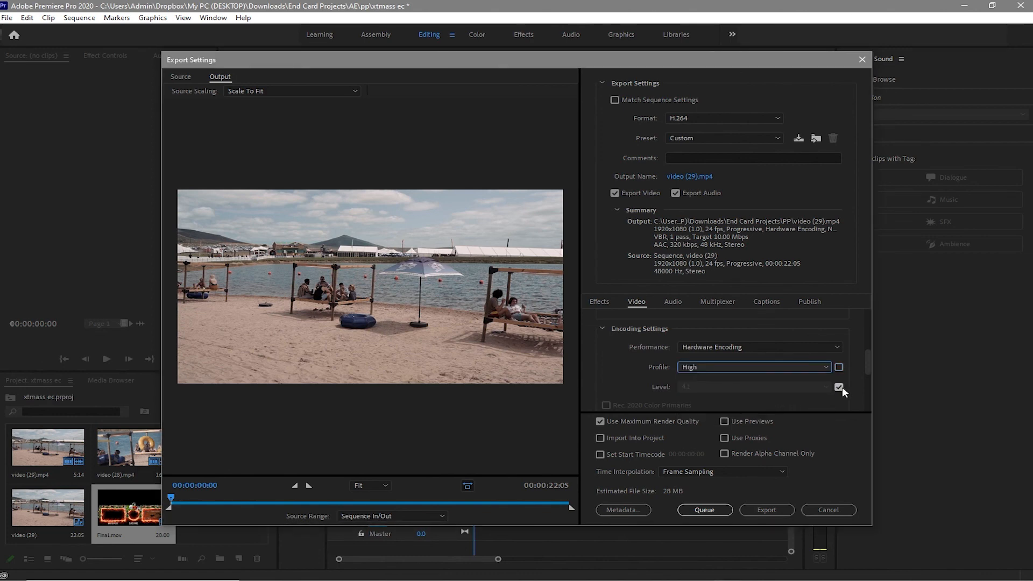
{"action": "left_click", "coordinate": [838, 386]}
{"action": "left_click", "coordinate": [782, 388]}
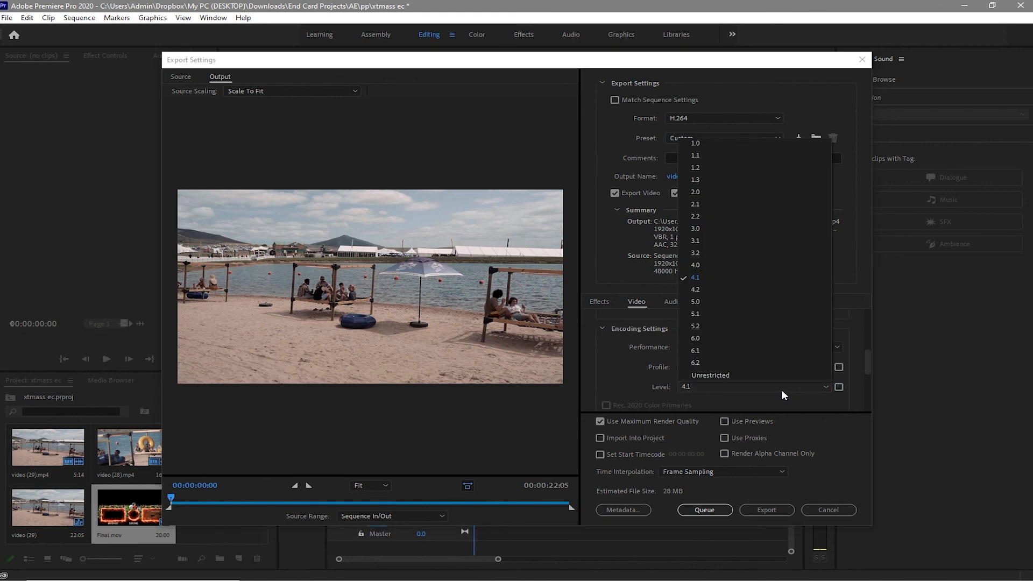
{"action": "left_click", "coordinate": [745, 311]}
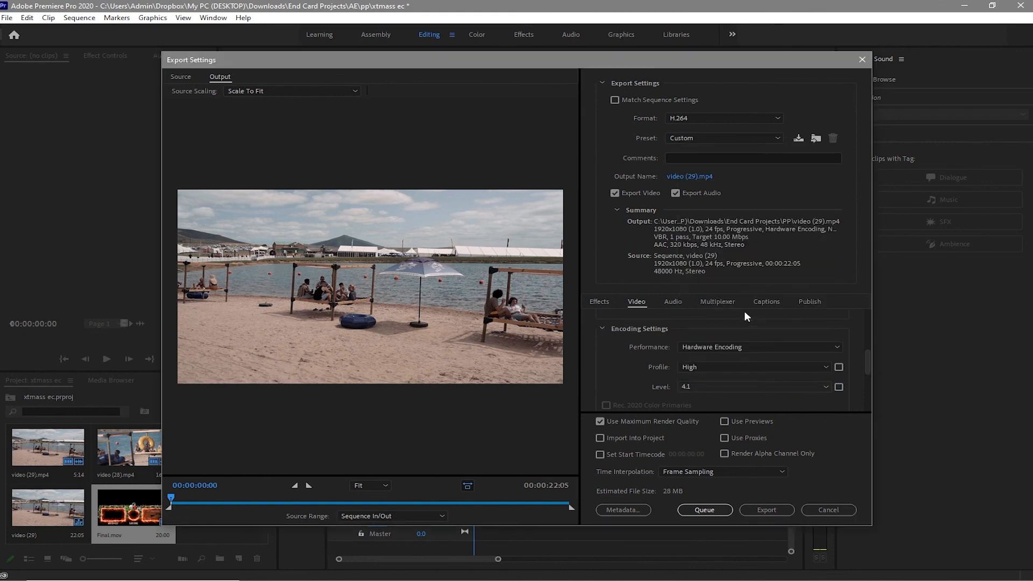
Step: Rename the export's output file to ec
{"action": "scroll", "coordinate": [751, 370], "scroll_direction": "up", "scroll_amount": 5}
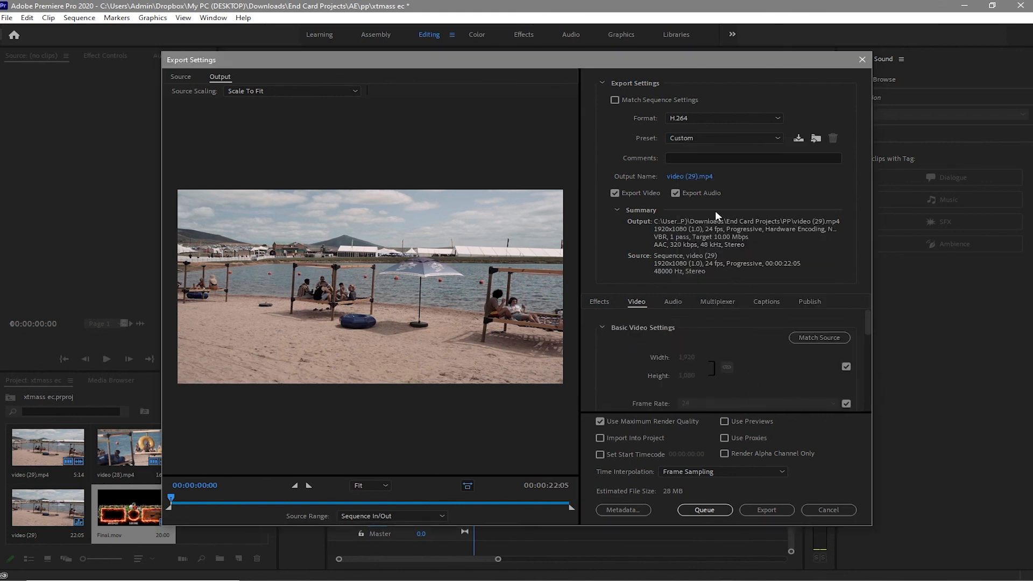
{"action": "left_click", "coordinate": [694, 177]}
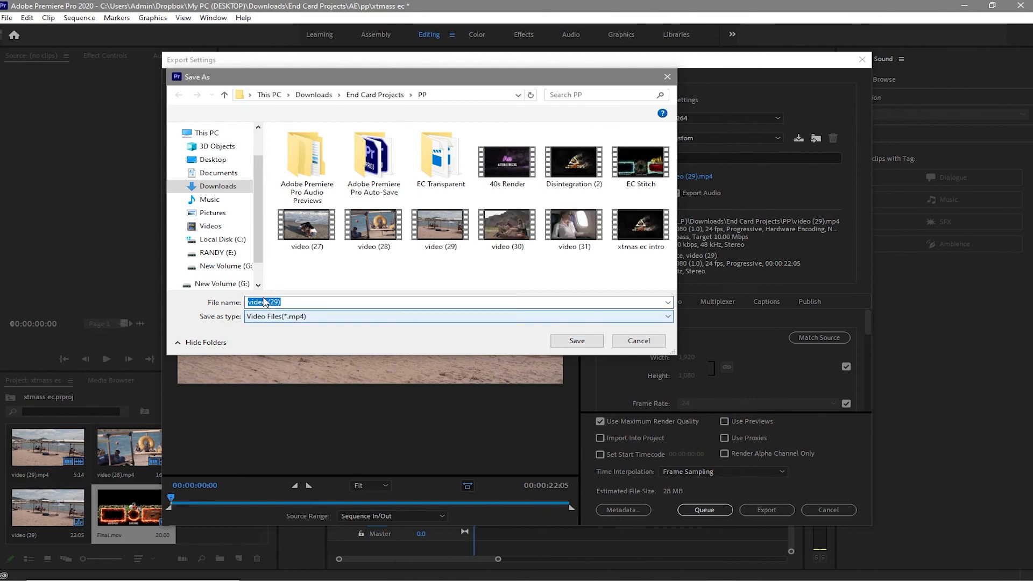
{"action": "left_click", "coordinate": [315, 302]}
{"action": "left_click_drag", "start_coordinate": [285, 295], "coordinate": [246, 301]}
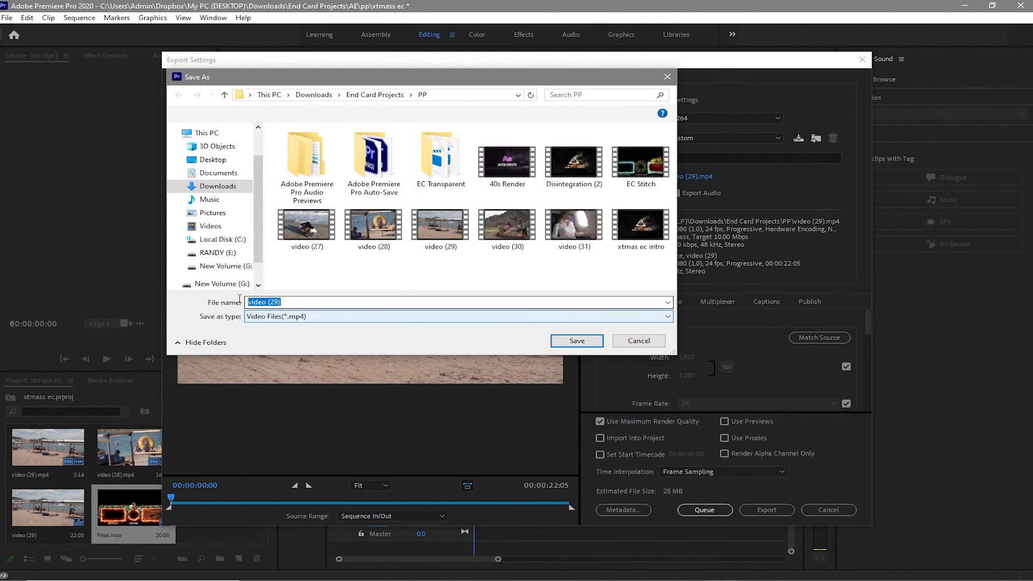
{"action": "type", "text": "ec"}
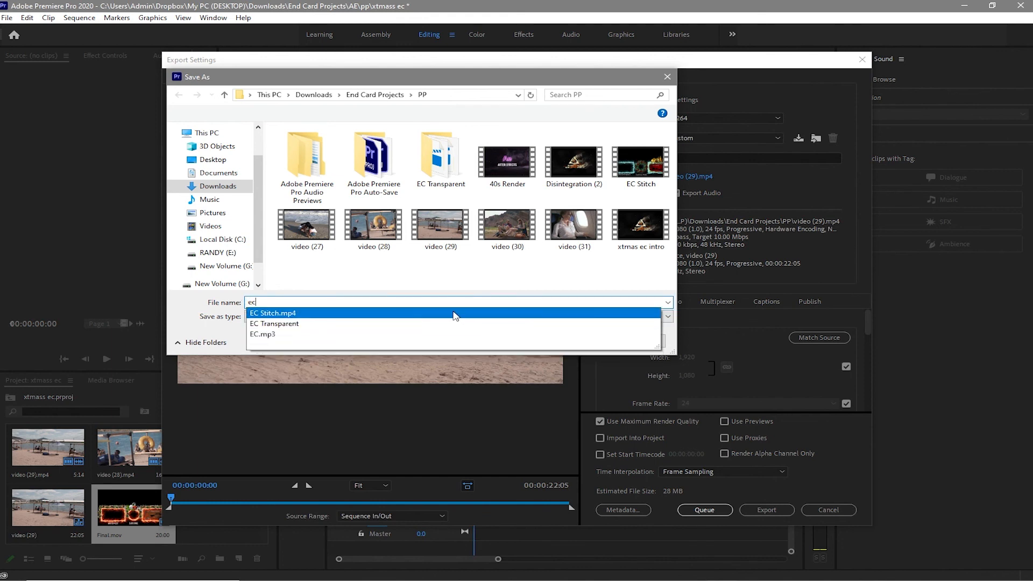
{"action": "left_click", "coordinate": [473, 294]}
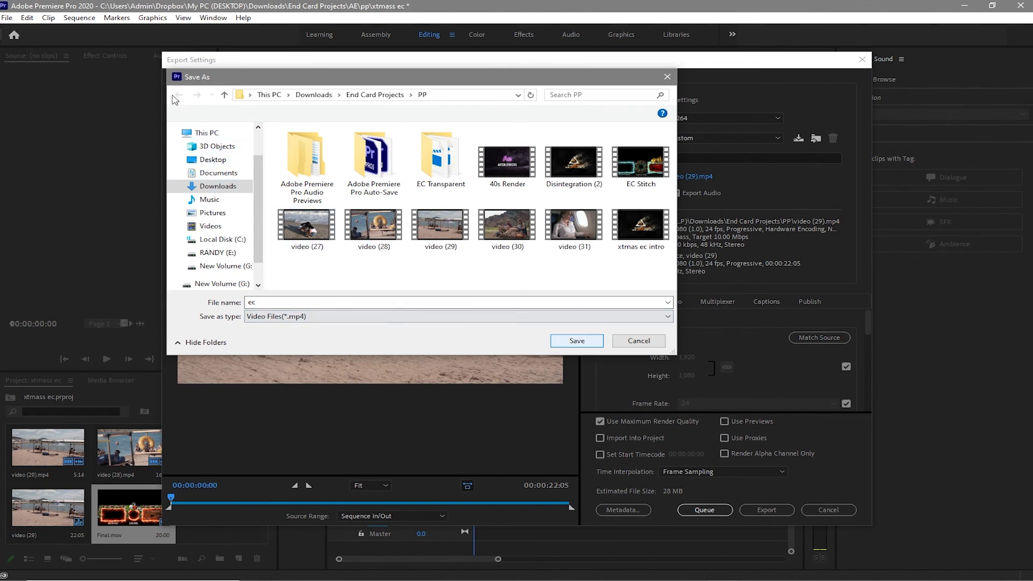
Step: Save the output file in the pp folder inside End Card Projects > AE and start the export
{"action": "left_click", "coordinate": [225, 96]}
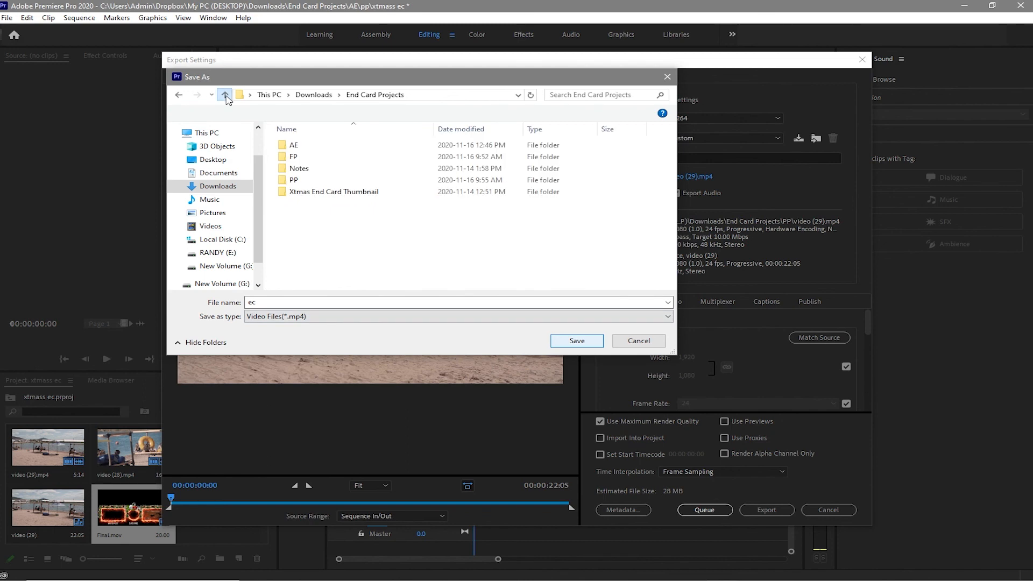
{"action": "left_click", "coordinate": [284, 148]}
{"action": "double_click", "coordinate": [284, 148]}
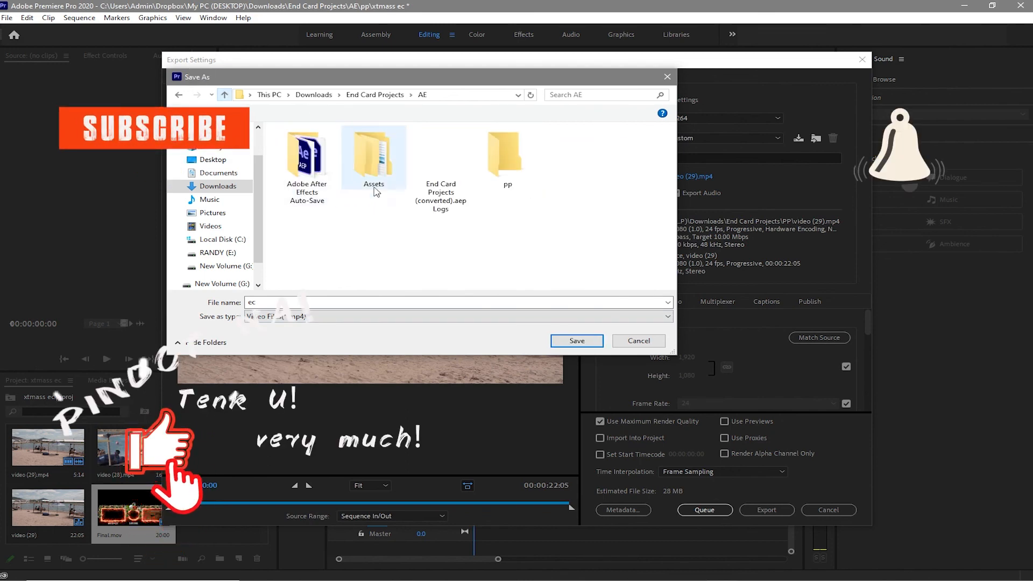
{"action": "double_click", "coordinate": [491, 179]}
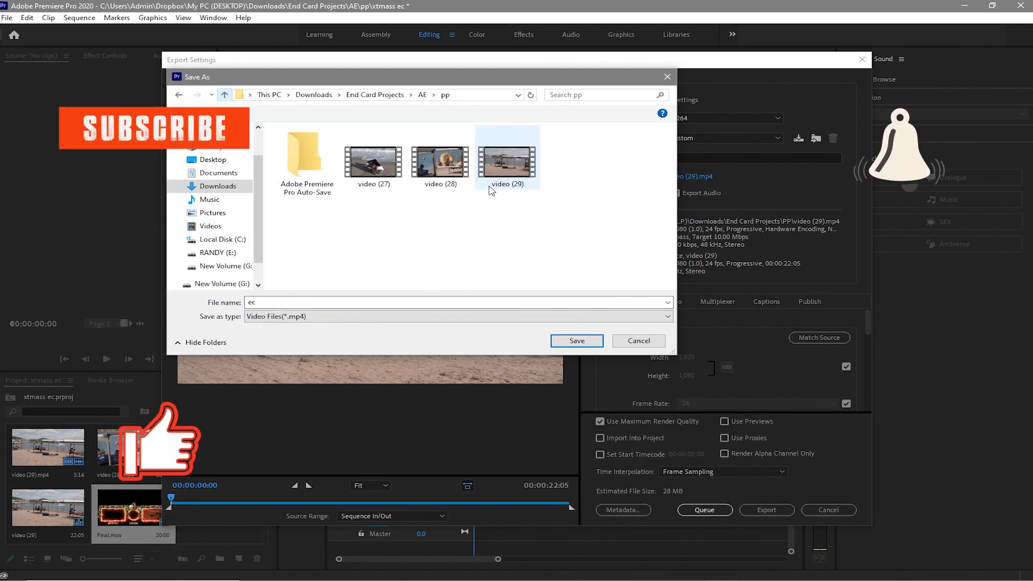
{"action": "left_click", "coordinate": [573, 342]}
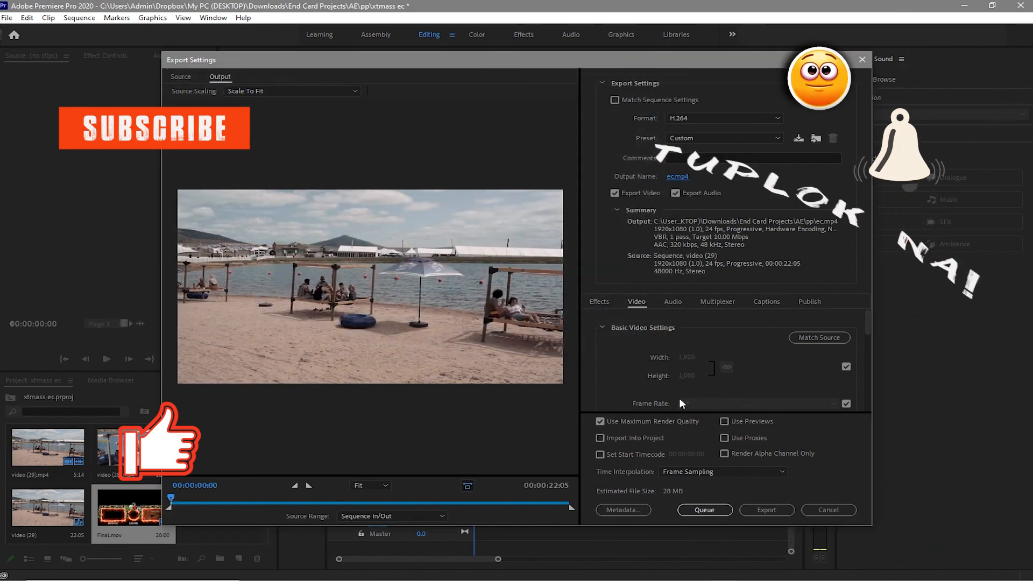
{"action": "left_click", "coordinate": [757, 512]}
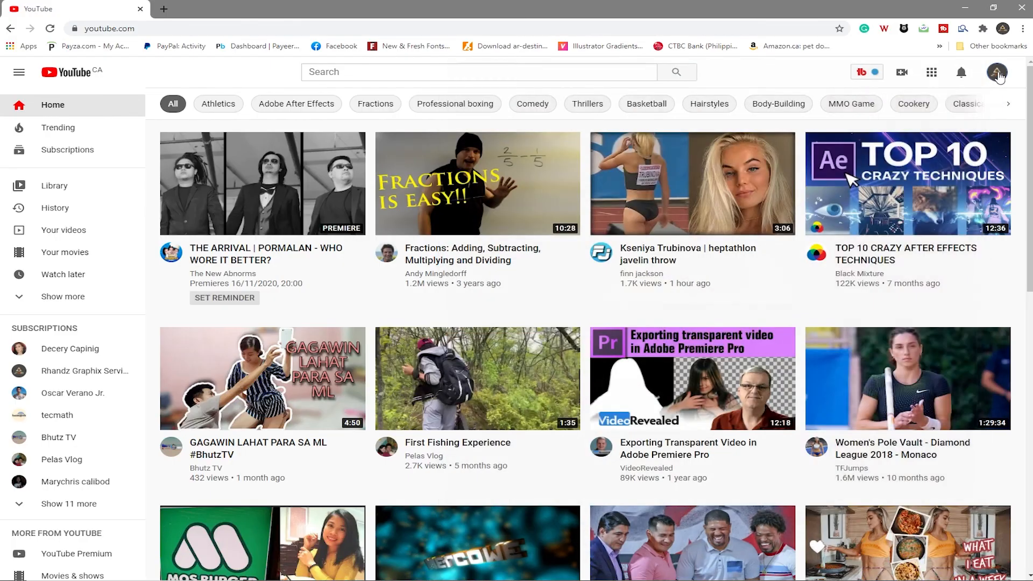
Step: Switch to YouTube in Chrome, open your own channel and start a video upload
{"action": "left_click", "coordinate": [997, 72]}
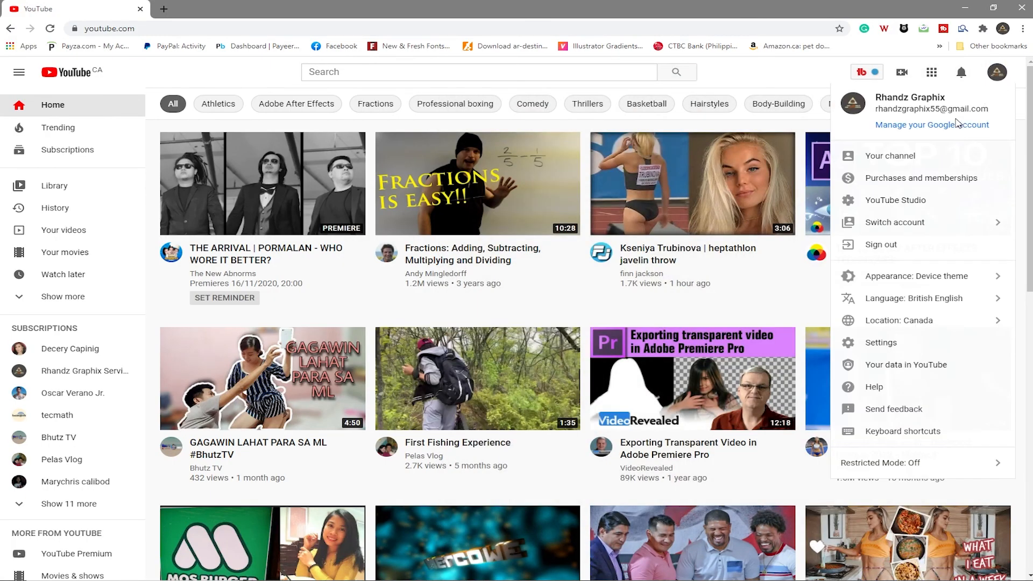
{"action": "left_click", "coordinate": [910, 158]}
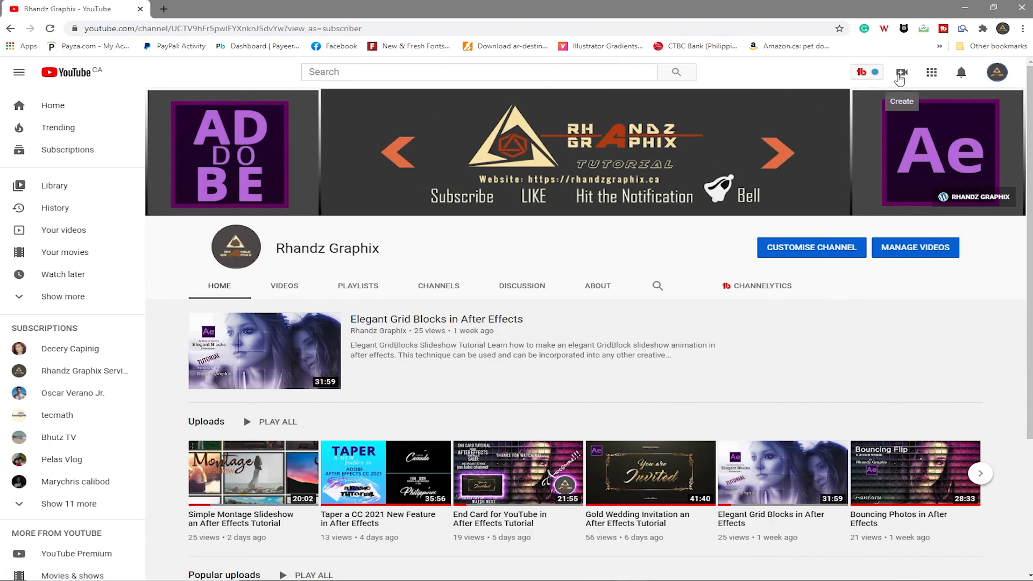
{"action": "left_click", "coordinate": [899, 79]}
{"action": "left_click", "coordinate": [937, 101]}
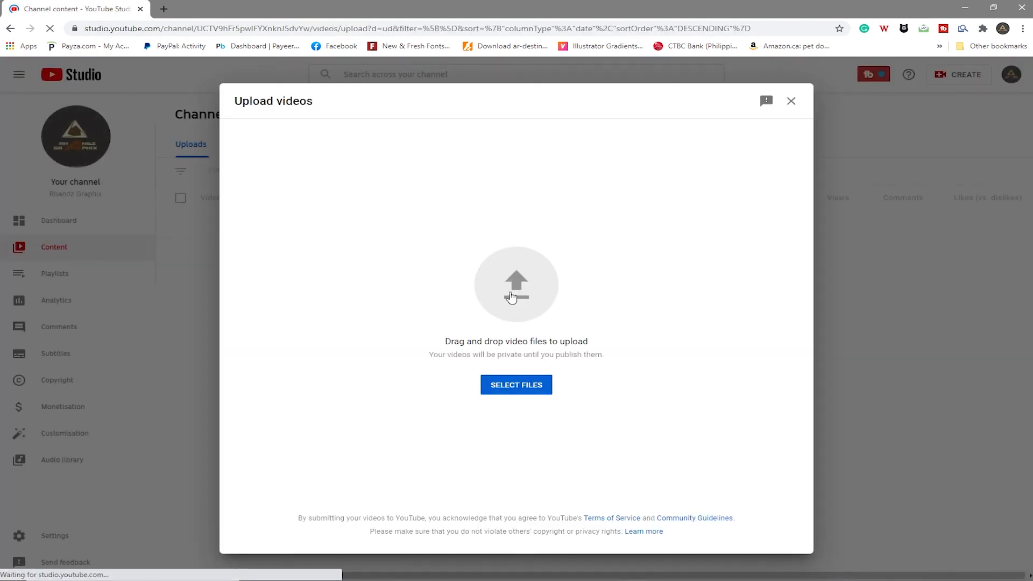
Step: Upload the Final video from the AE folder
{"action": "left_click", "coordinate": [510, 388]}
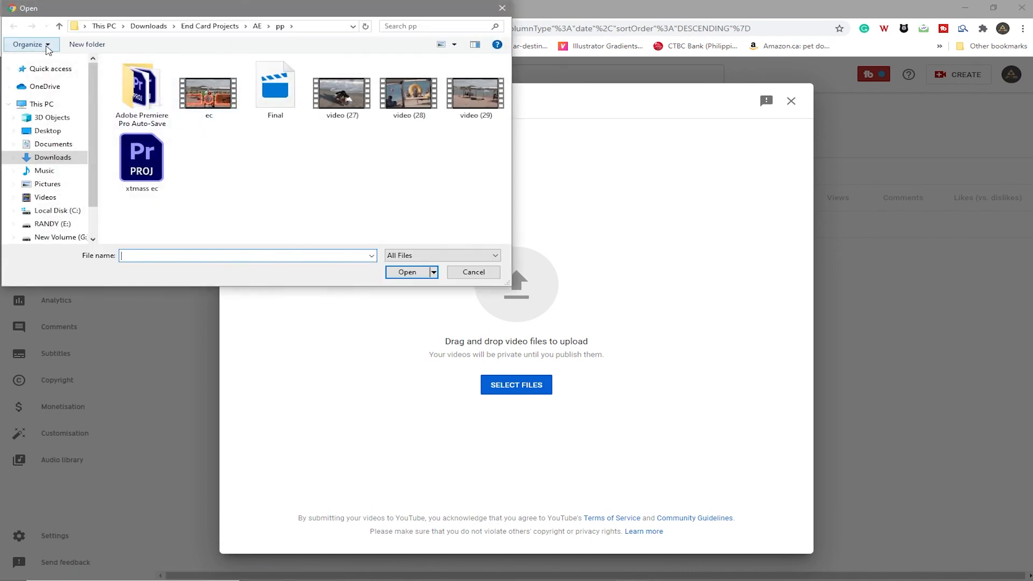
{"action": "left_click", "coordinate": [59, 26]}
{"action": "left_click", "coordinate": [151, 187]}
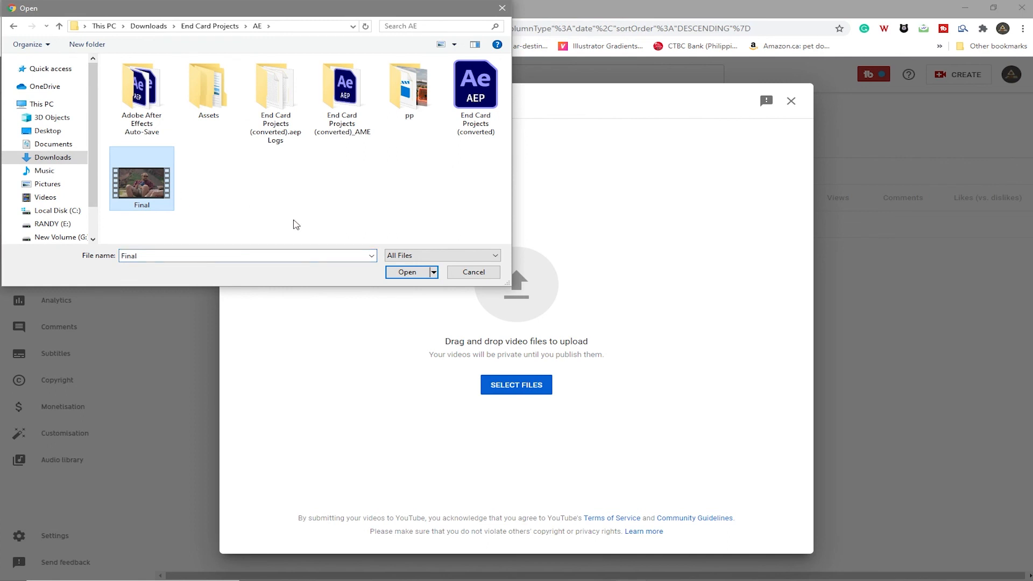
{"action": "left_click", "coordinate": [393, 274]}
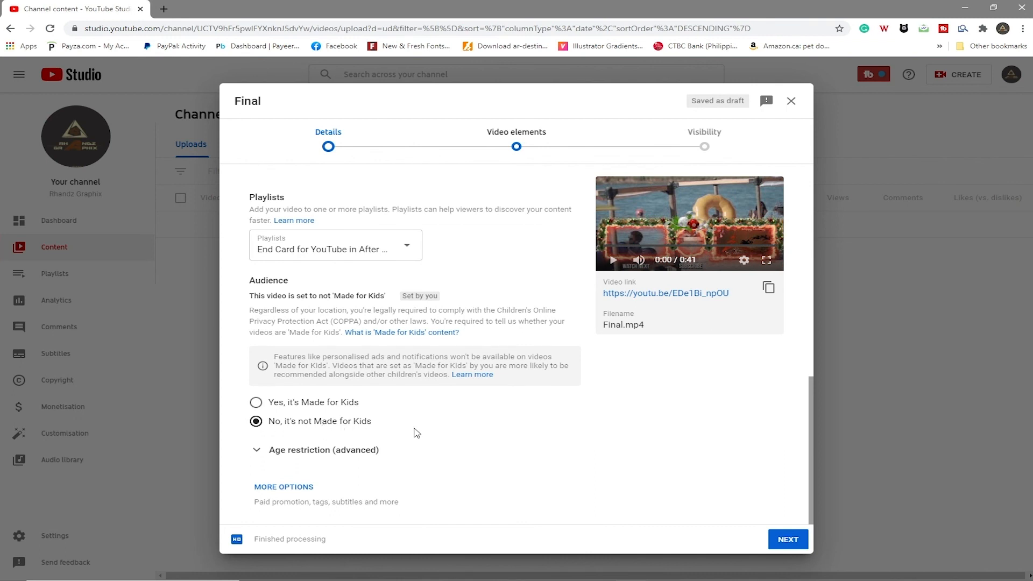
Step: Proceed to the video elements and add an end screen using the 1 video, 1 subscribe template
{"action": "left_click", "coordinate": [778, 543]}
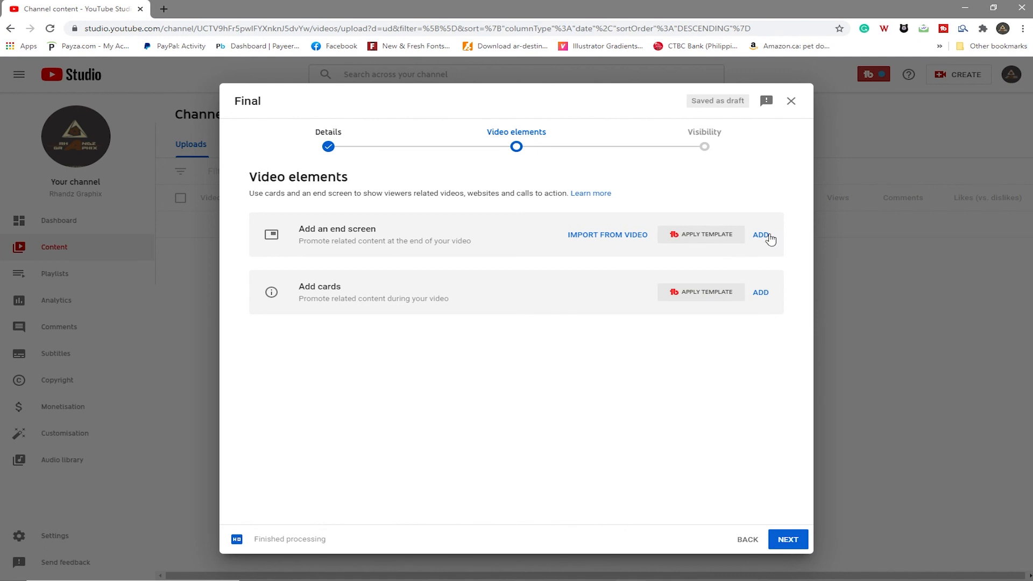
{"action": "left_click", "coordinate": [760, 235]}
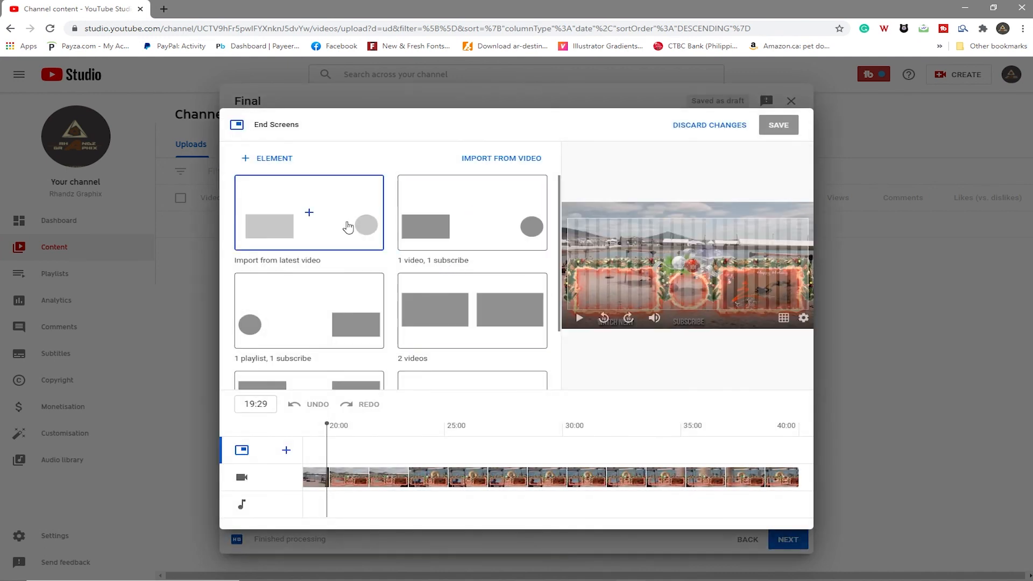
{"action": "left_click", "coordinate": [438, 257]}
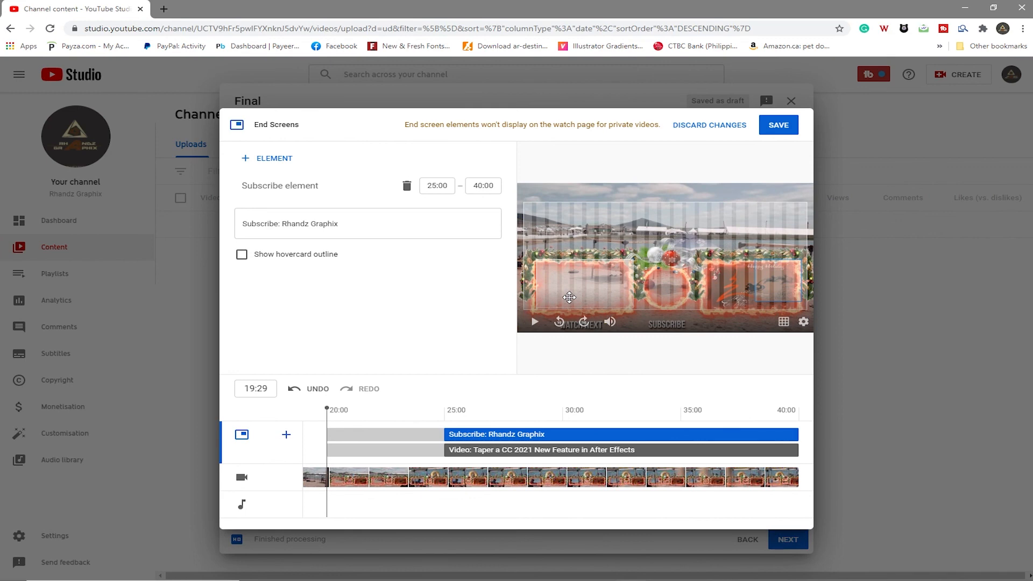
Step: Set the end screen's video element to the specific video Simple Montage Slideshow an After Effects Tutorial
{"action": "left_click", "coordinate": [570, 297]}
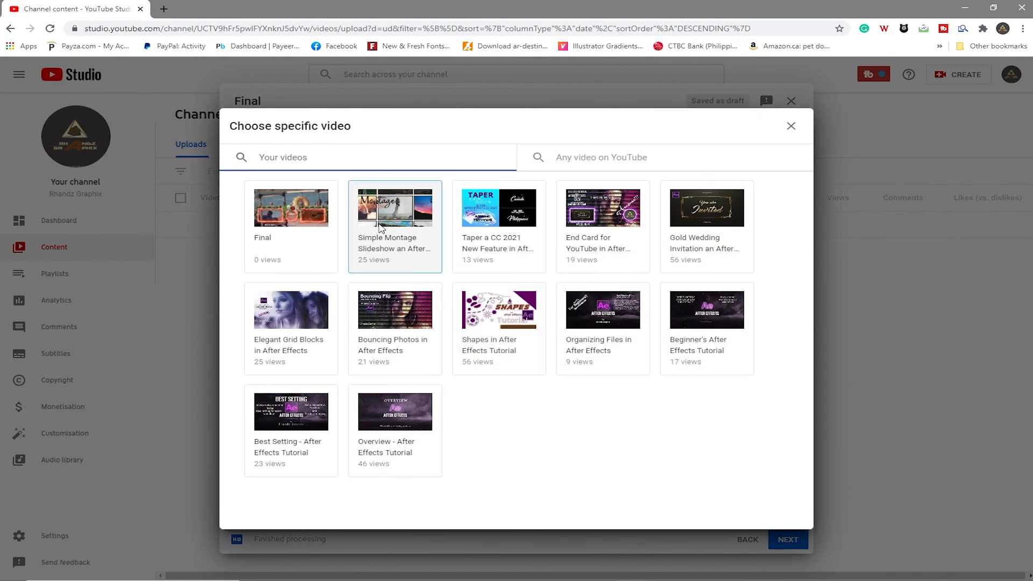
{"action": "left_click", "coordinate": [380, 226]}
{"action": "left_click", "coordinate": [781, 126]}
Step: Move the subscribe element onto the round frame, align the video element with the Watch Next frame, and save the end screen
{"action": "left_click", "coordinate": [775, 277]}
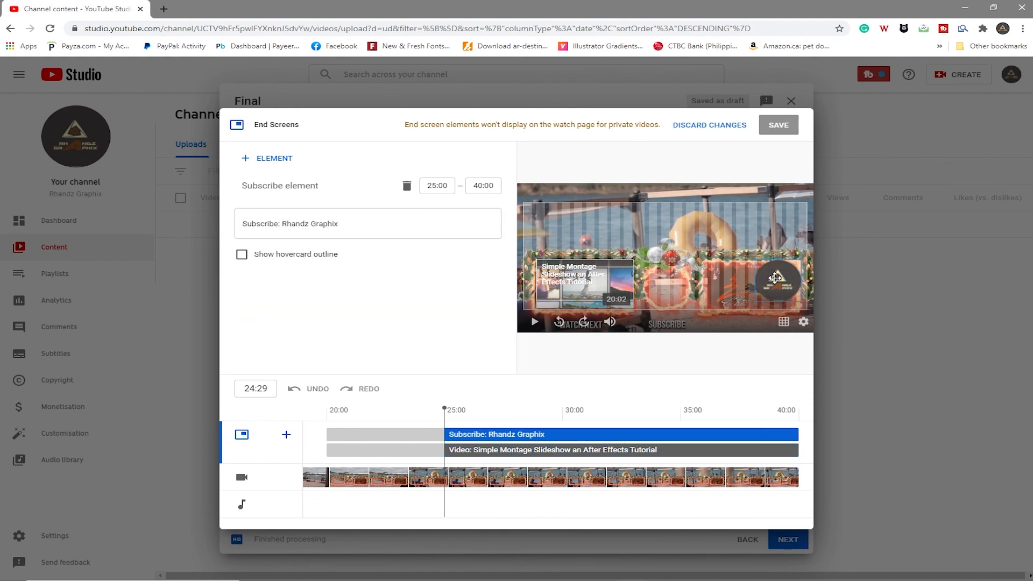
{"action": "left_click_drag", "start_coordinate": [775, 278], "coordinate": [667, 292]}
{"action": "left_click_drag", "start_coordinate": [601, 289], "coordinate": [604, 296]}
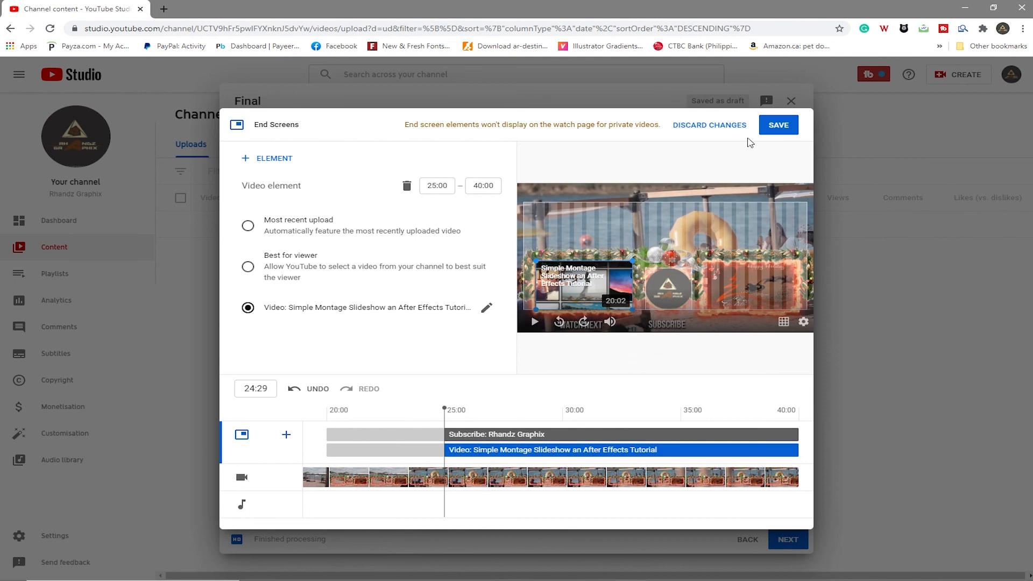
{"action": "left_click", "coordinate": [775, 126]}
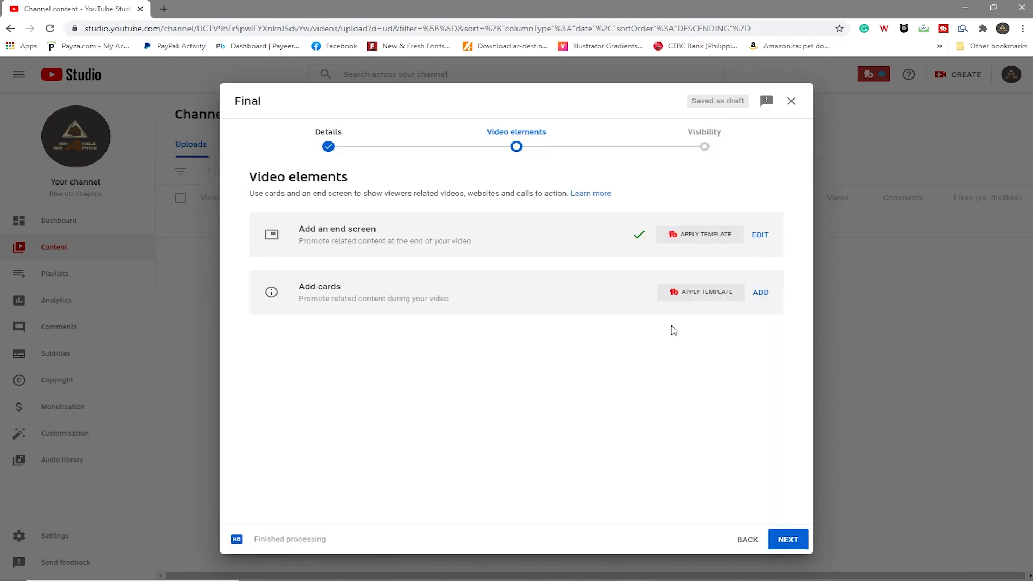
Step: Add a video card at 00:00 for Taper a CC 2021 New Feature in After Effects, save it and proceed to the visibility settings
{"action": "left_click", "coordinate": [760, 291]}
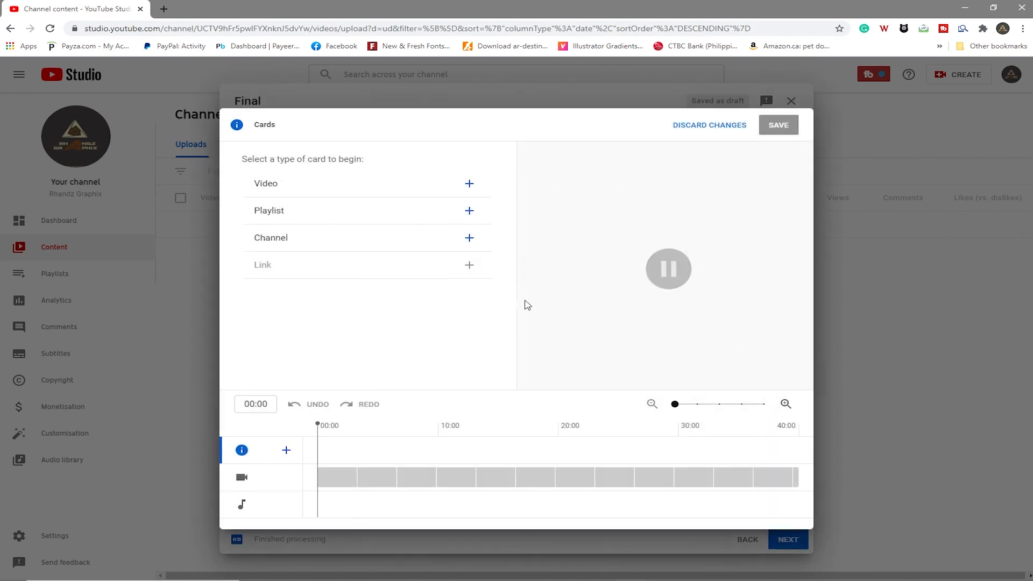
{"action": "left_click", "coordinate": [444, 192]}
{"action": "left_click", "coordinate": [430, 218]}
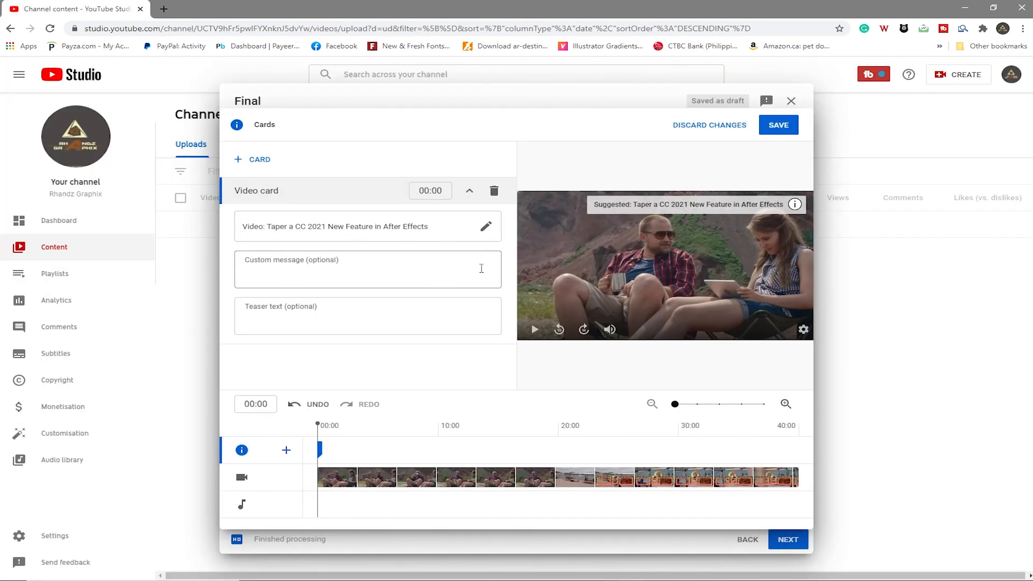
{"action": "left_click", "coordinate": [777, 126]}
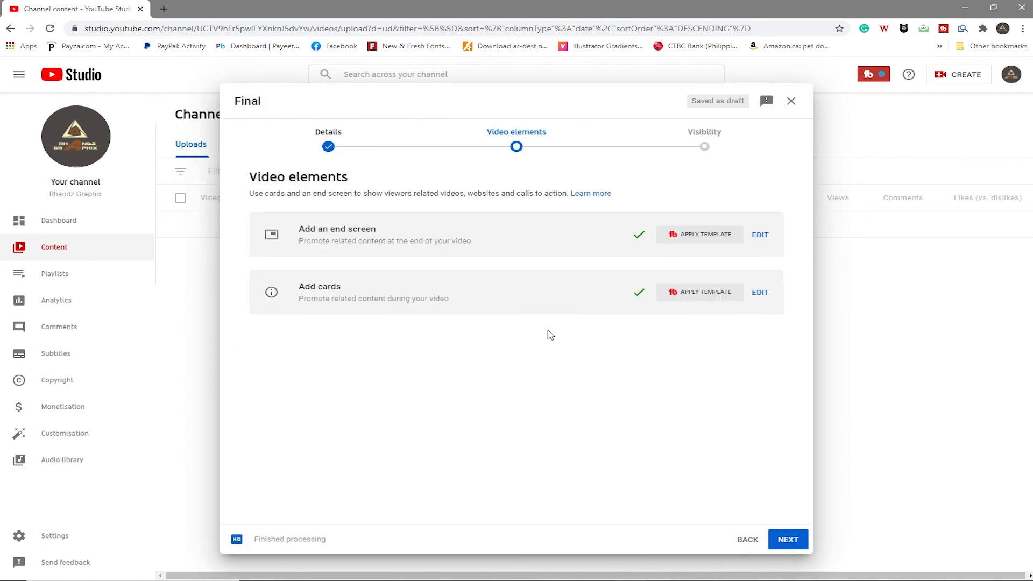
{"action": "left_click", "coordinate": [776, 540]}
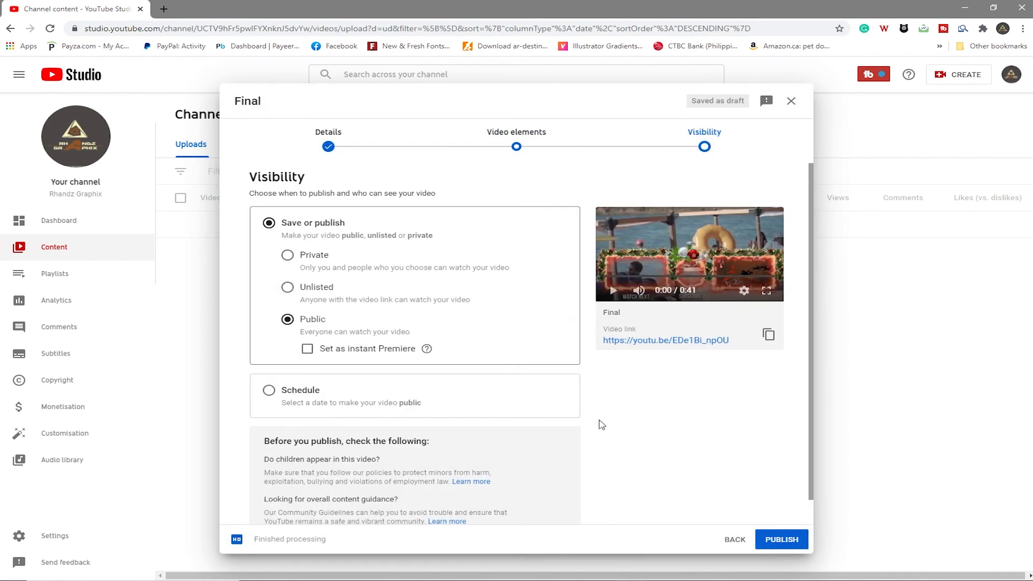